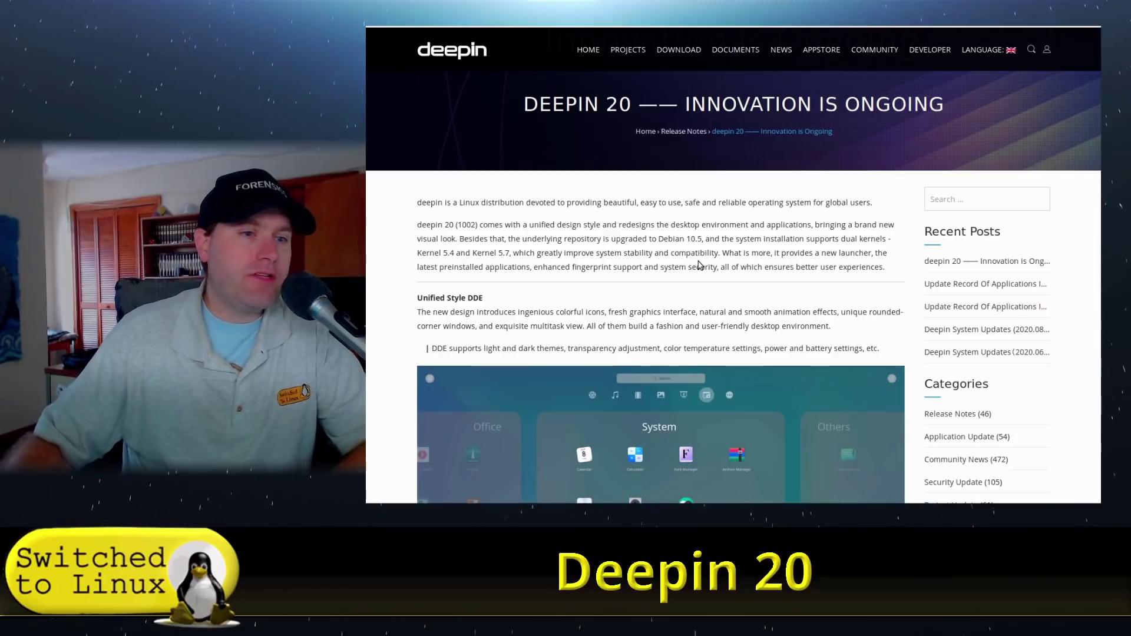
Step: Scroll the deepin 20 release notes past the DDE launcher screenshot to Personalized notification management
scroll(701, 266, "down", 1)
scroll(690, 263, "down", 3)
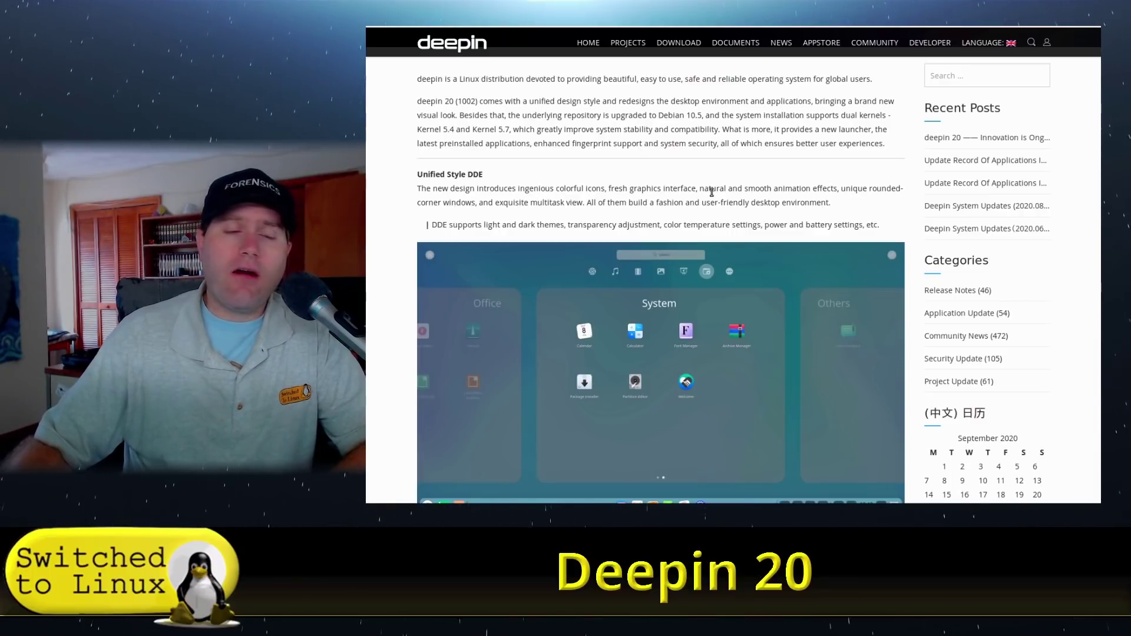
scroll(712, 192, "down", 1)
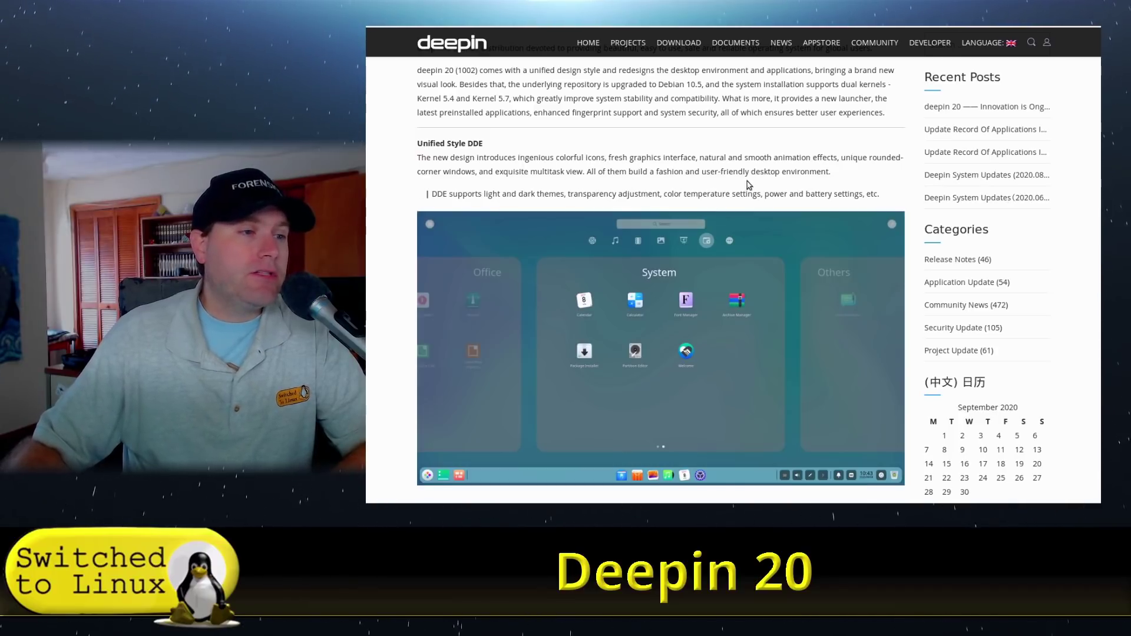
scroll(746, 179, "down", 2)
scroll(746, 179, "down", 4)
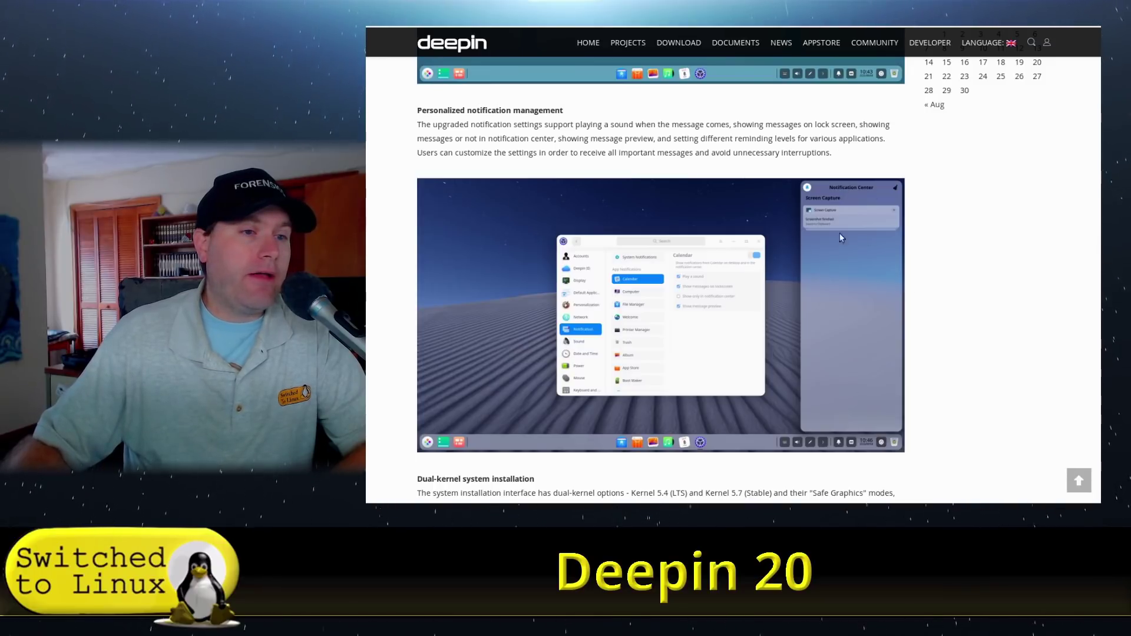
Step: Scroll past the dual-kernel image and installer screenshot to the 'Convenient app management' section
scroll(834, 306, "down", 3)
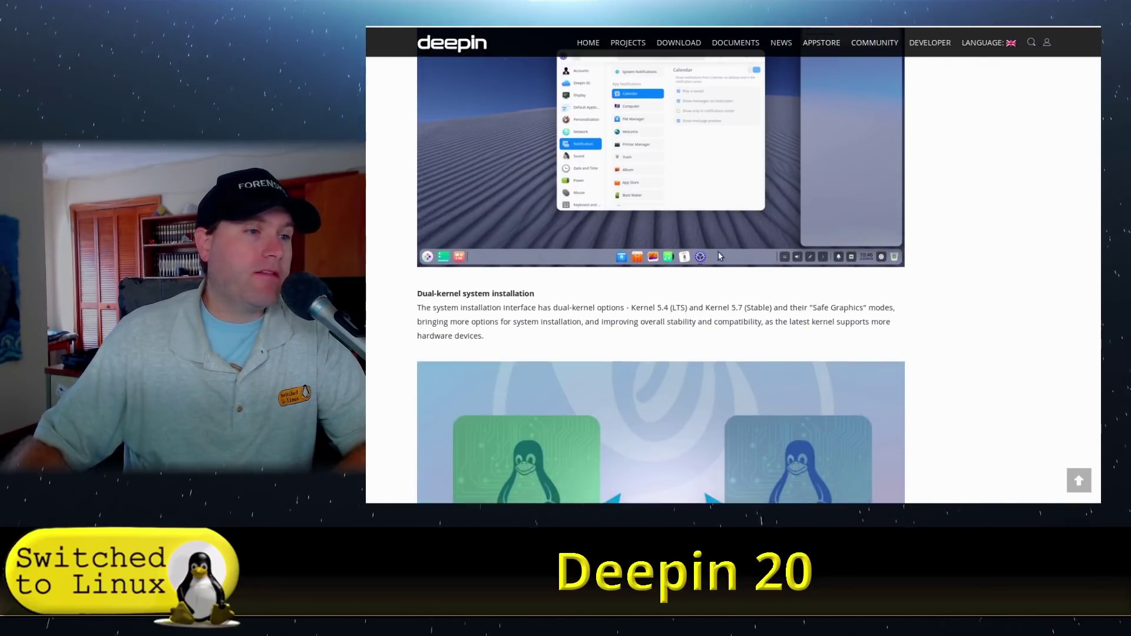
scroll(765, 223, "down", 3)
scroll(789, 255, "down", 1)
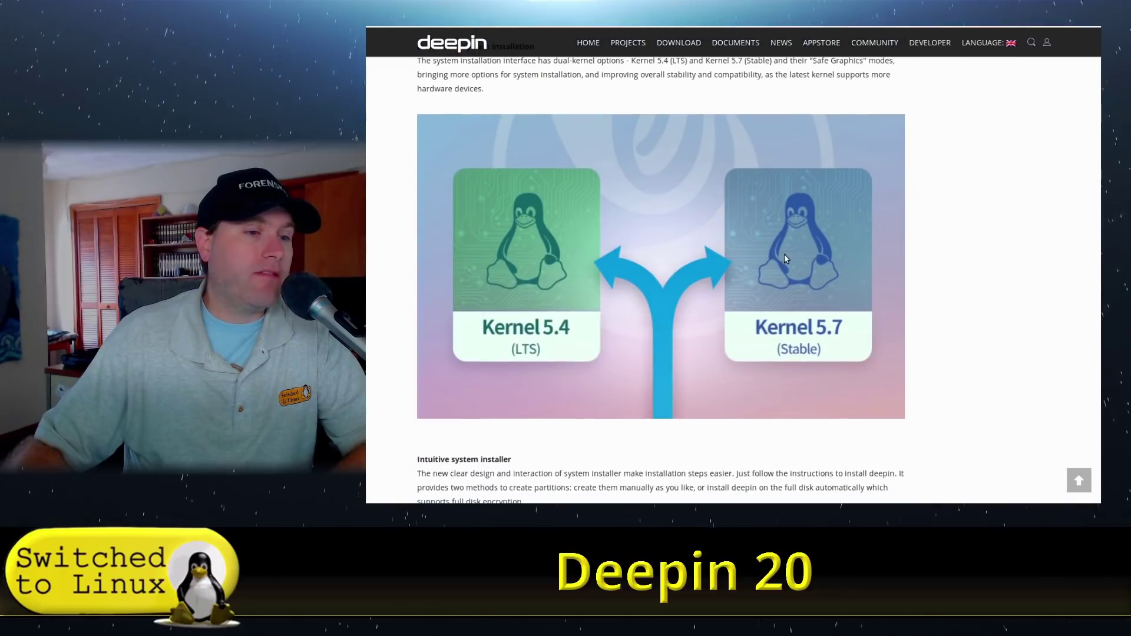
scroll(766, 254, "up", 3)
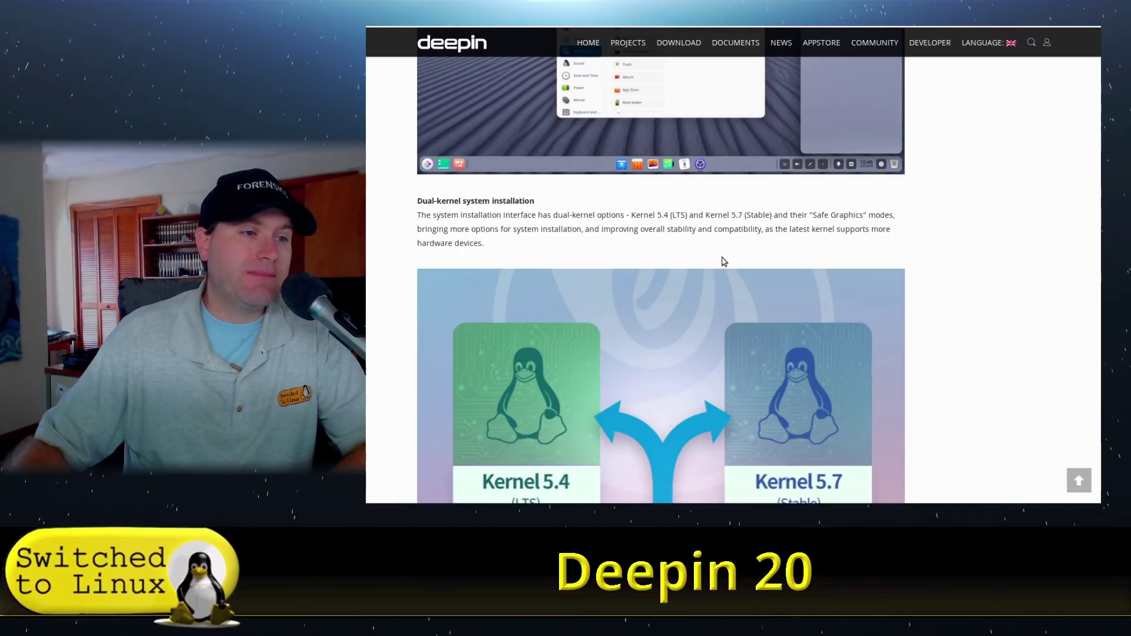
scroll(724, 260, "down", 1)
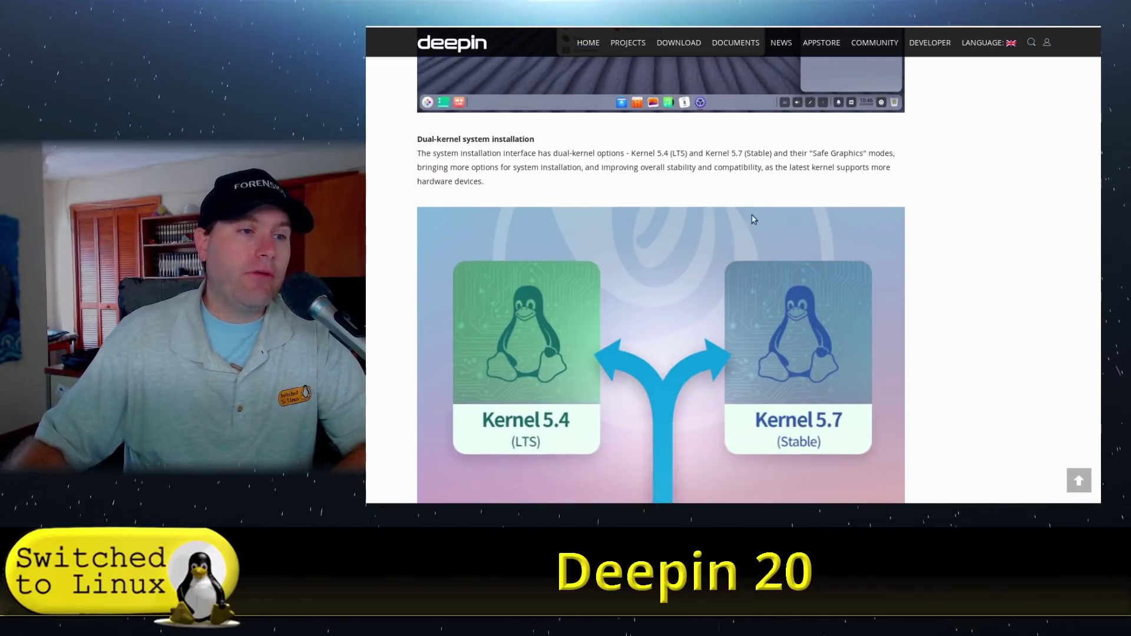
scroll(777, 233, "down", 3)
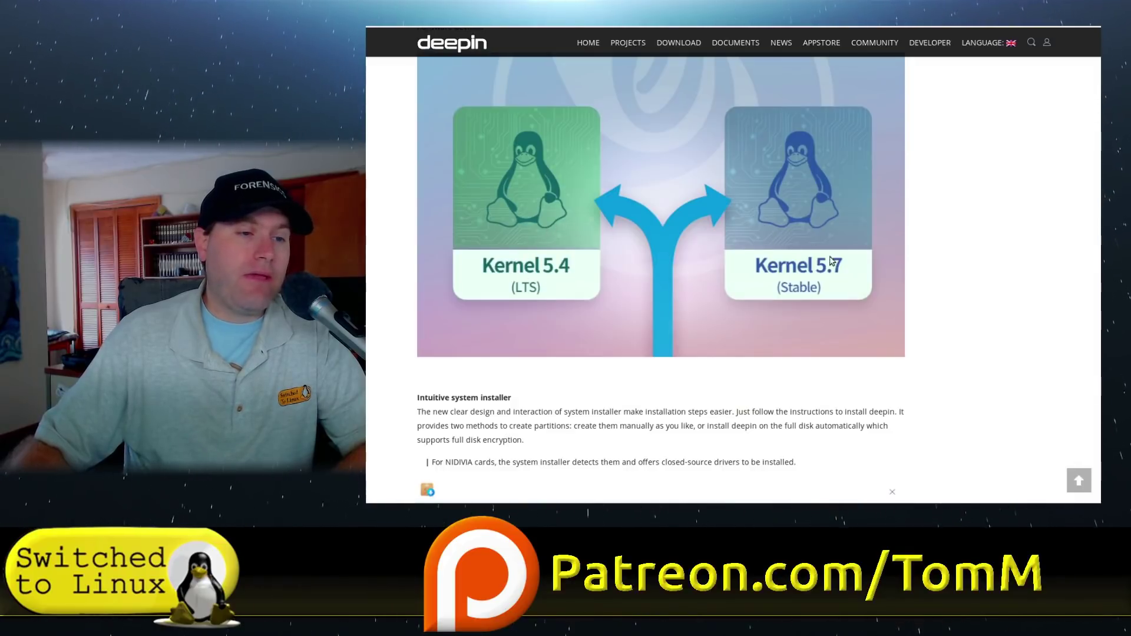
scroll(920, 271, "down", 1)
scroll(920, 272, "down", 3)
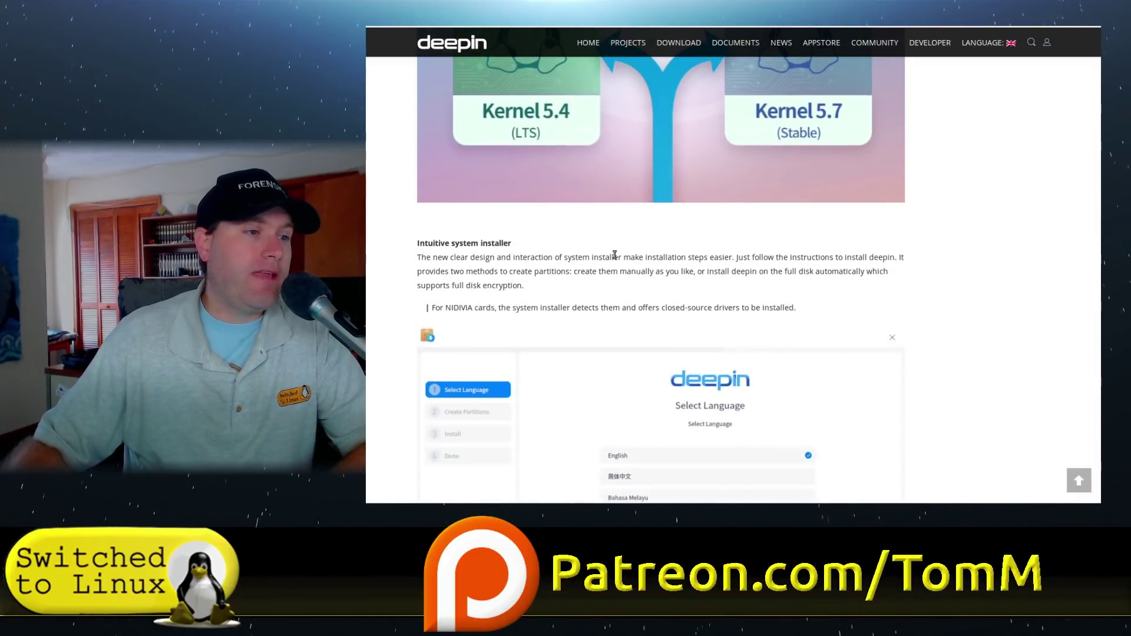
scroll(615, 255, "down", 2)
scroll(677, 230, "down", 4)
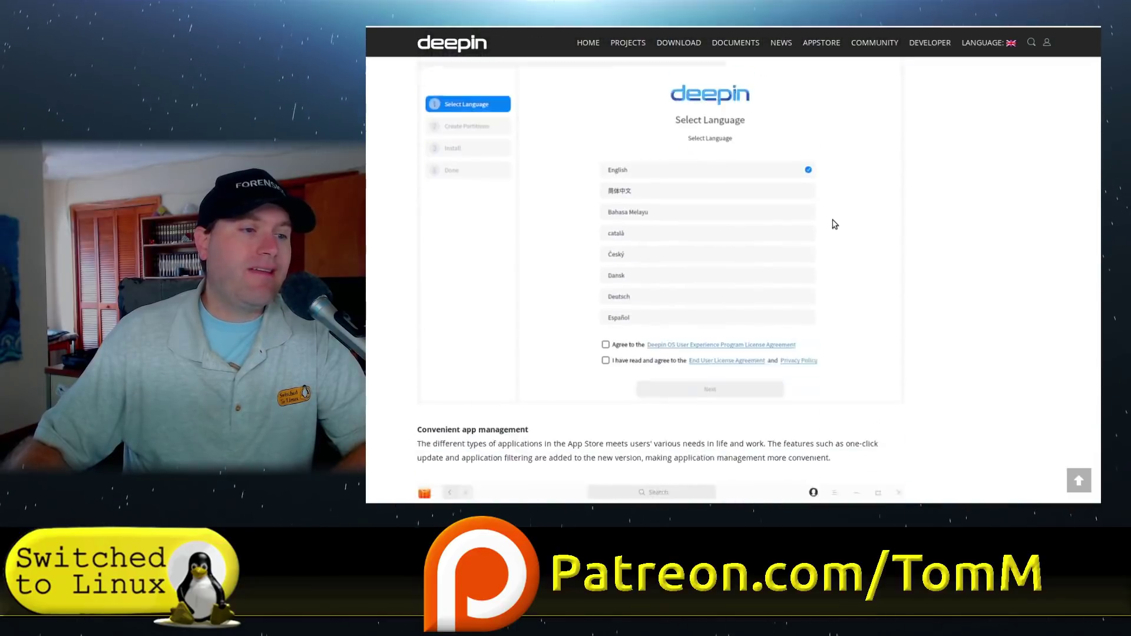
scroll(877, 216, "down", 4)
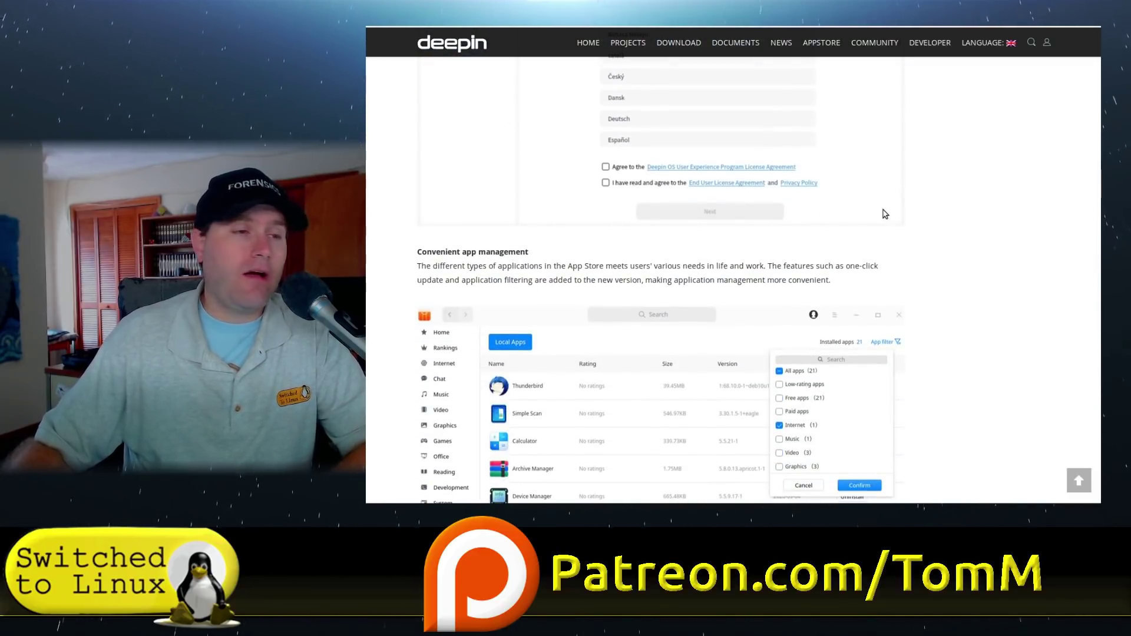
scroll(885, 215, "down", 1)
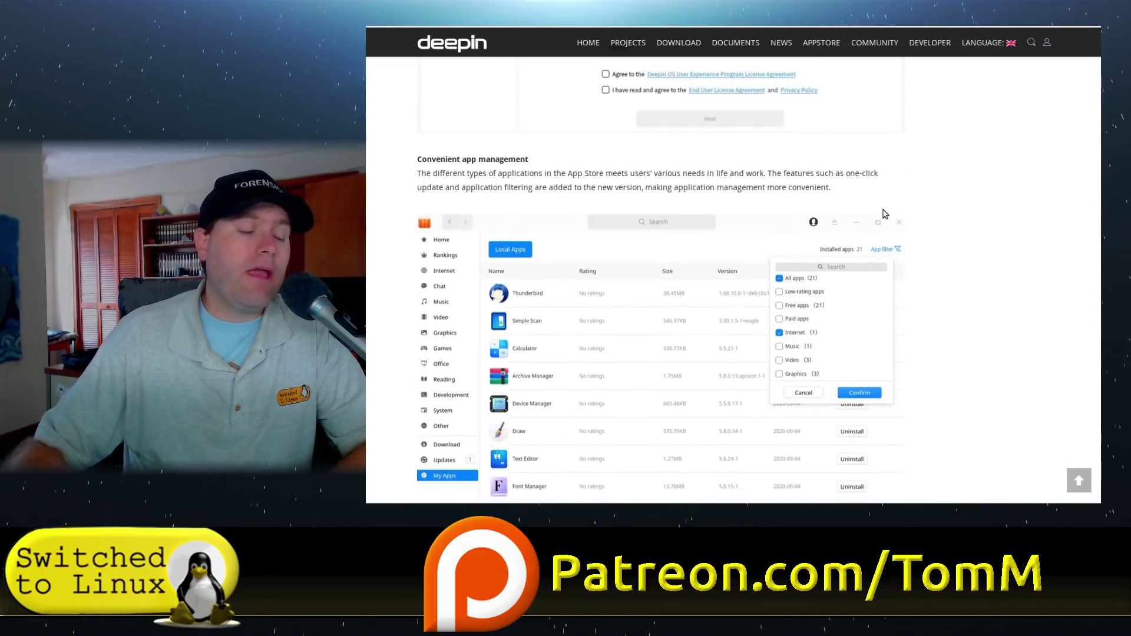
scroll(885, 214, "down", 3)
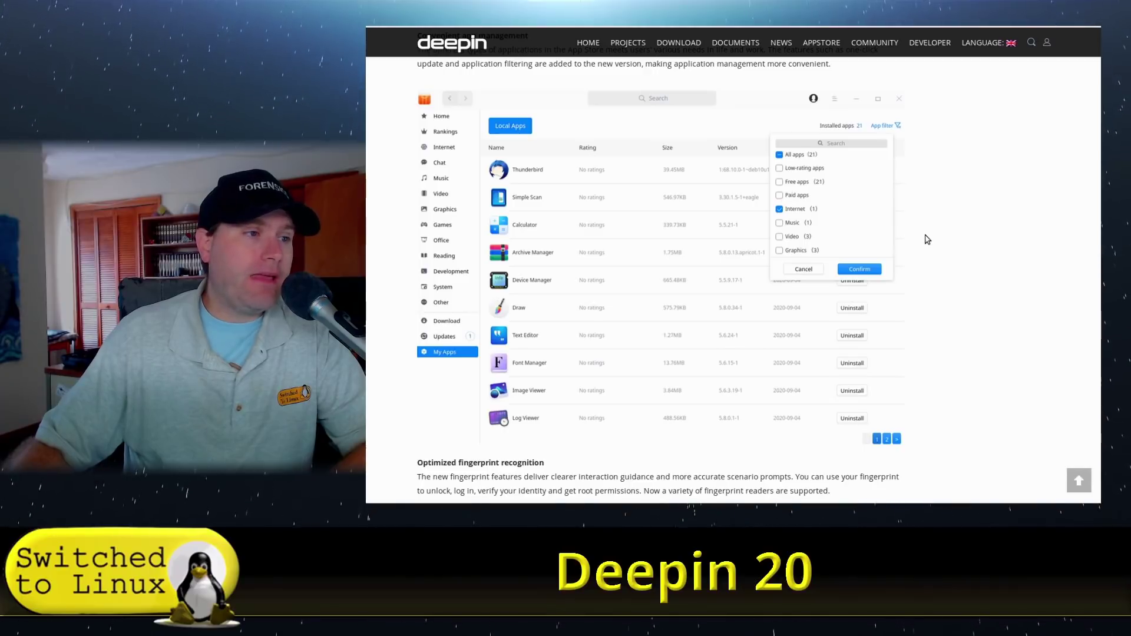
scroll(926, 240, "down", 1)
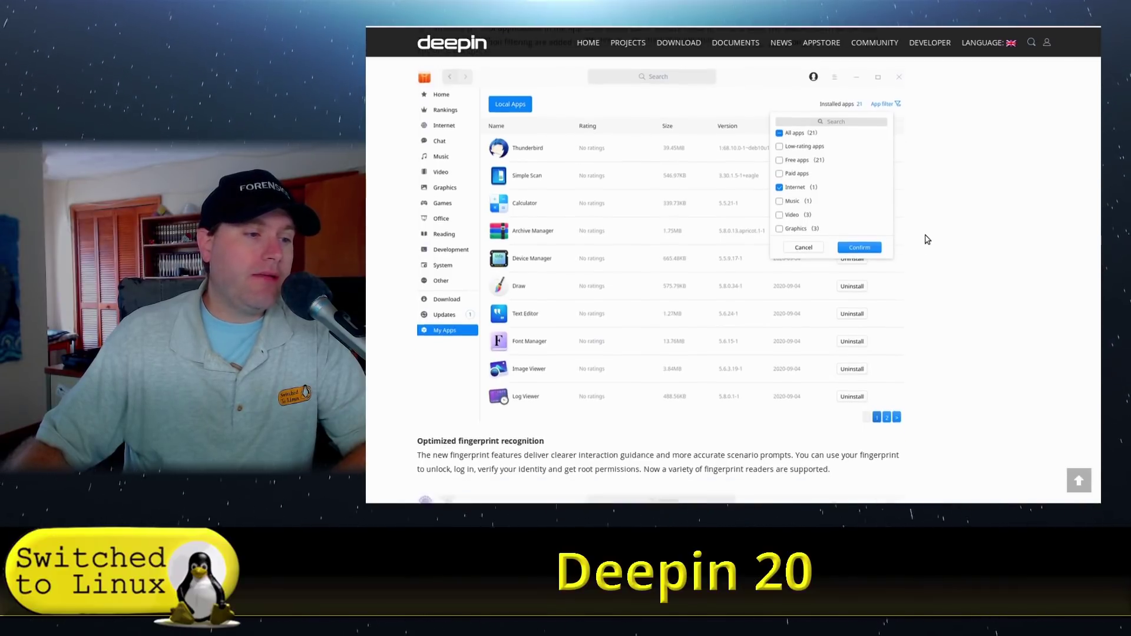
scroll(927, 240, "up", 4)
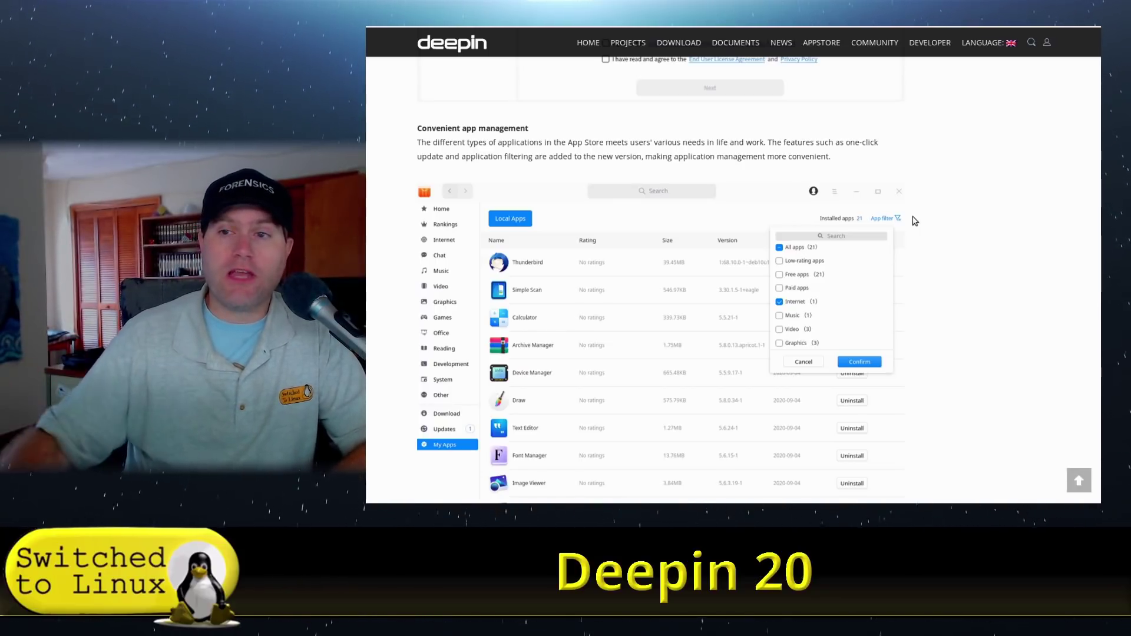
Step: Scroll through the System Updates and bug-fix lists, then back up to 'Optimized fingerprint recognition'
scroll(1009, 230, "down", 3)
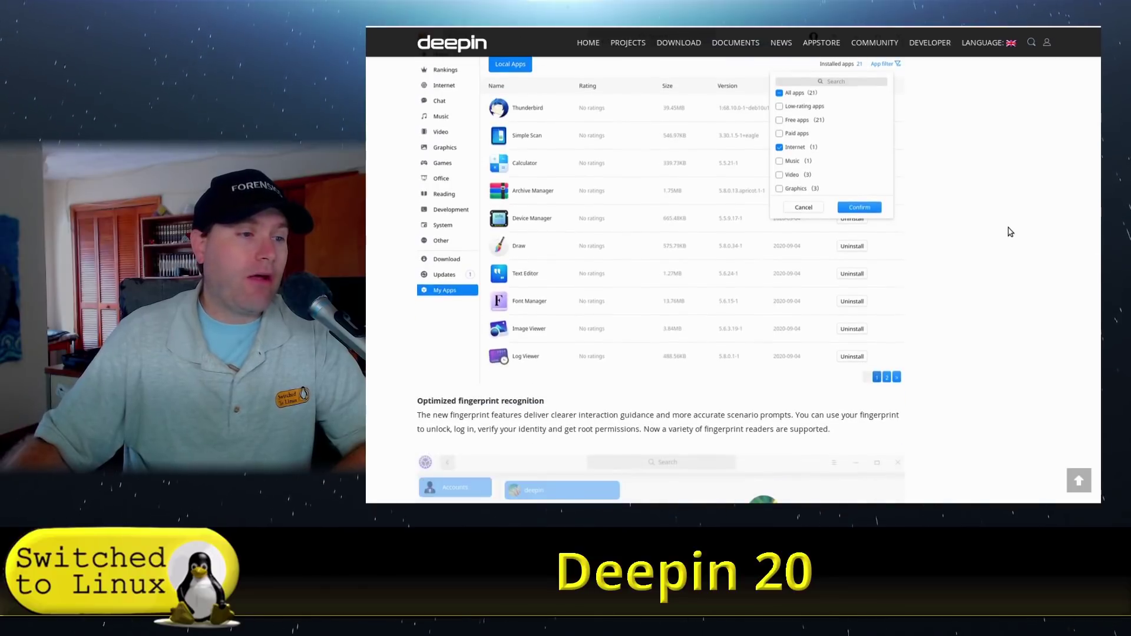
scroll(1010, 231, "down", 4)
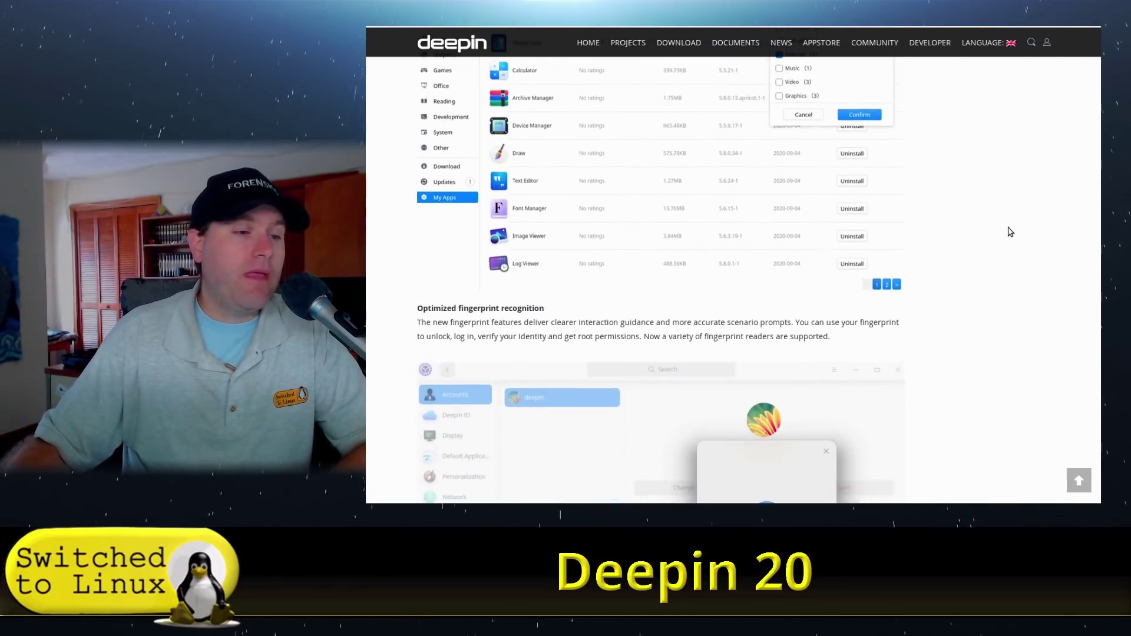
scroll(1010, 231, "down", 2)
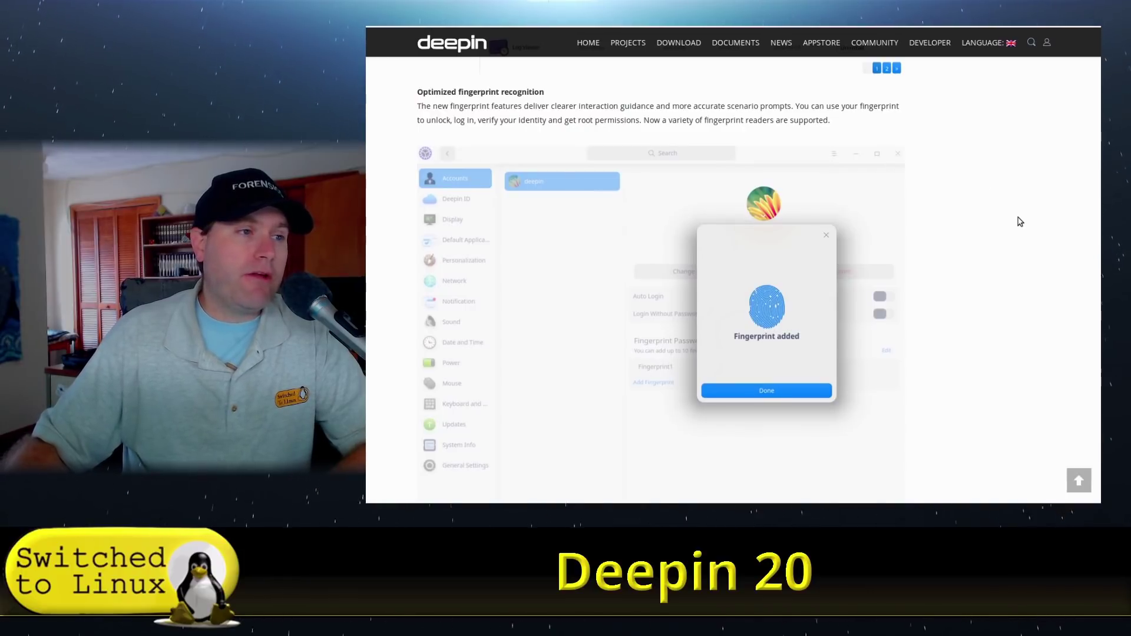
scroll(1057, 260, "down", 8)
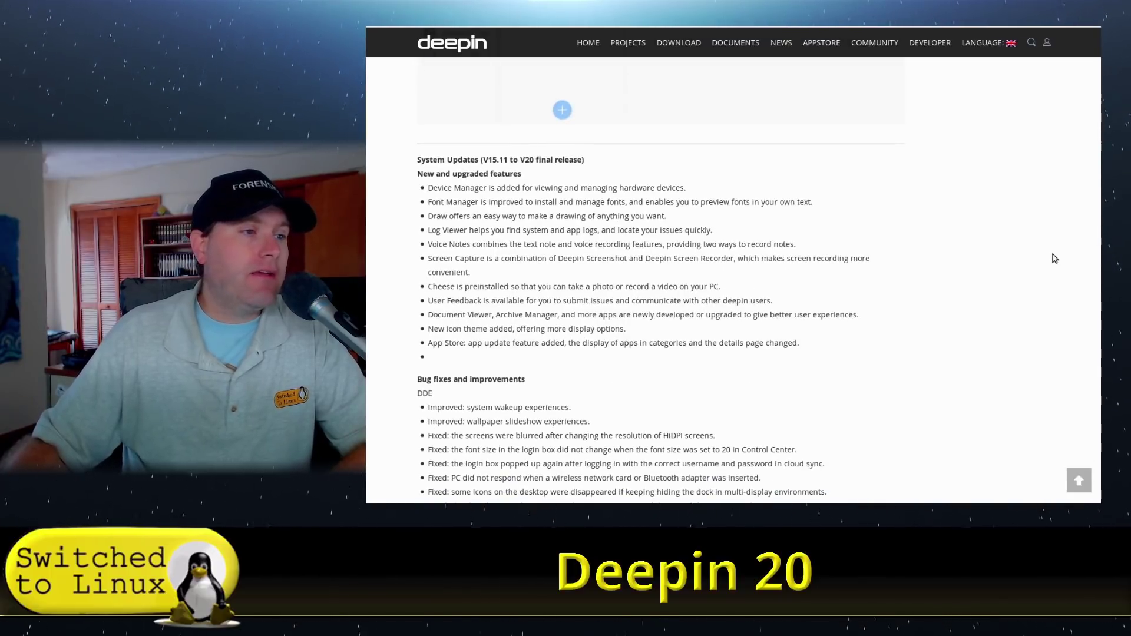
scroll(1025, 252, "down", 3)
scroll(811, 210, "up", 2)
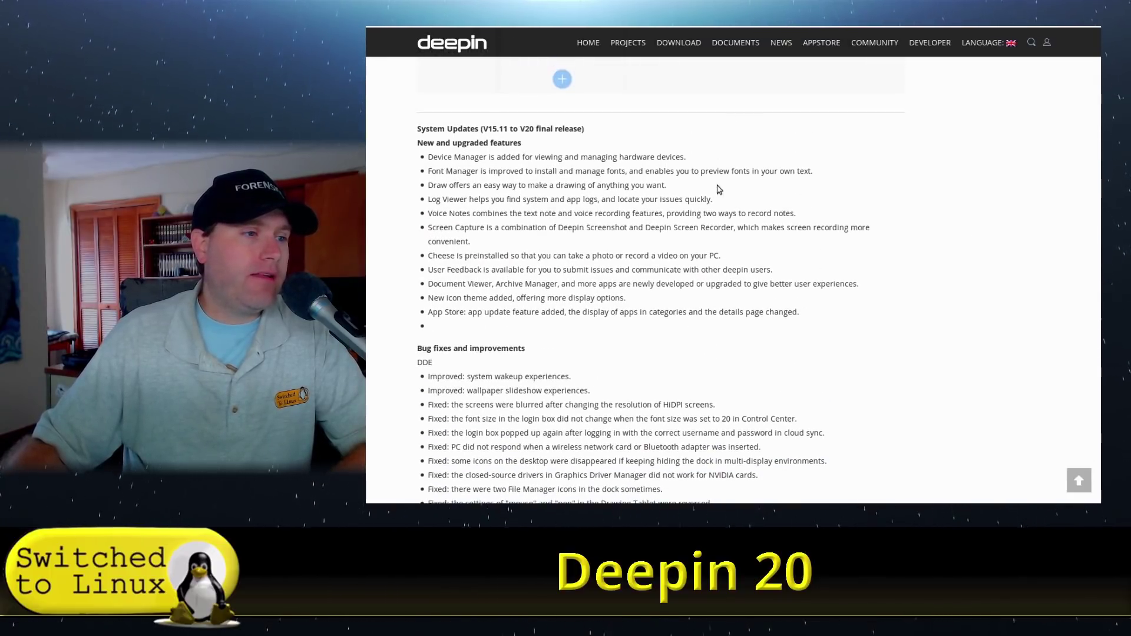
scroll(678, 403, "down", 4)
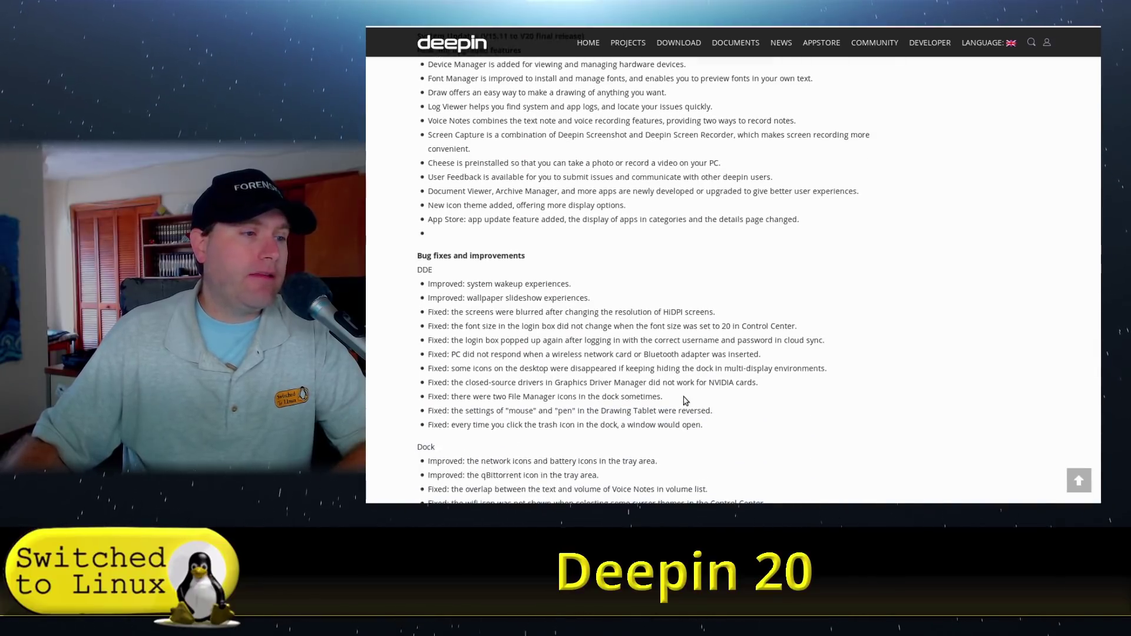
scroll(685, 401, "down", 6)
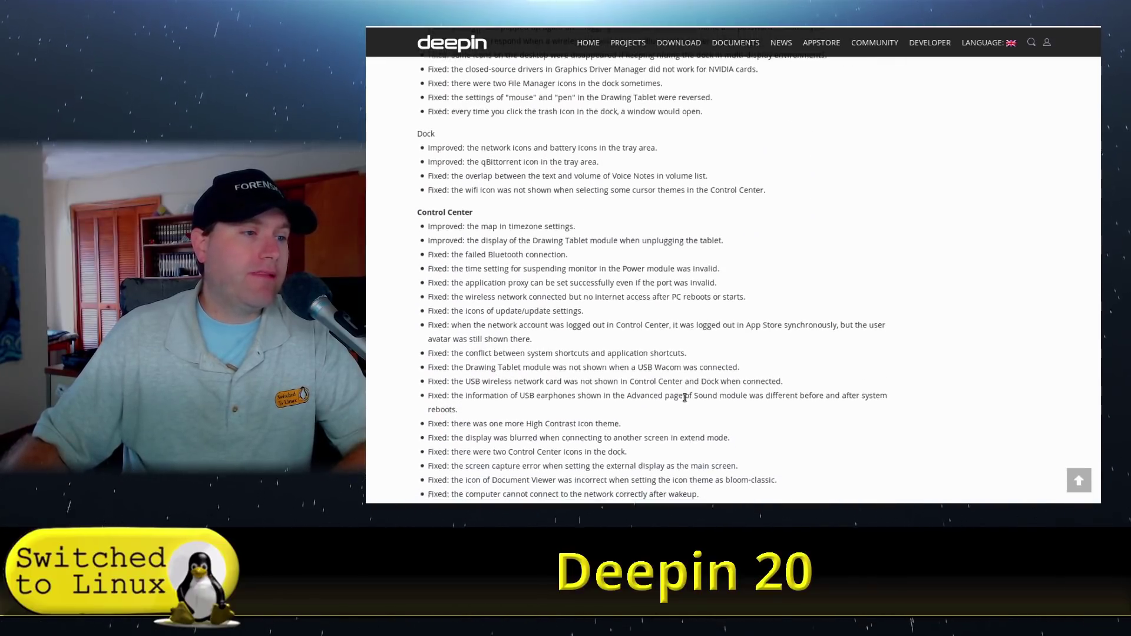
scroll(685, 401, "up", 20)
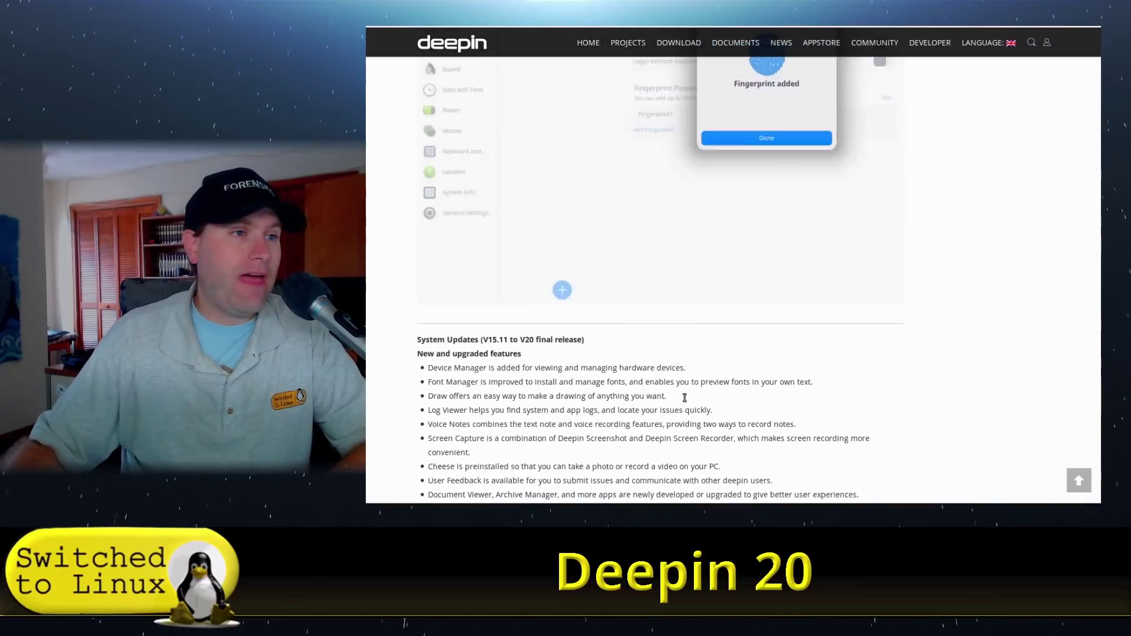
scroll(685, 401, "up", 2)
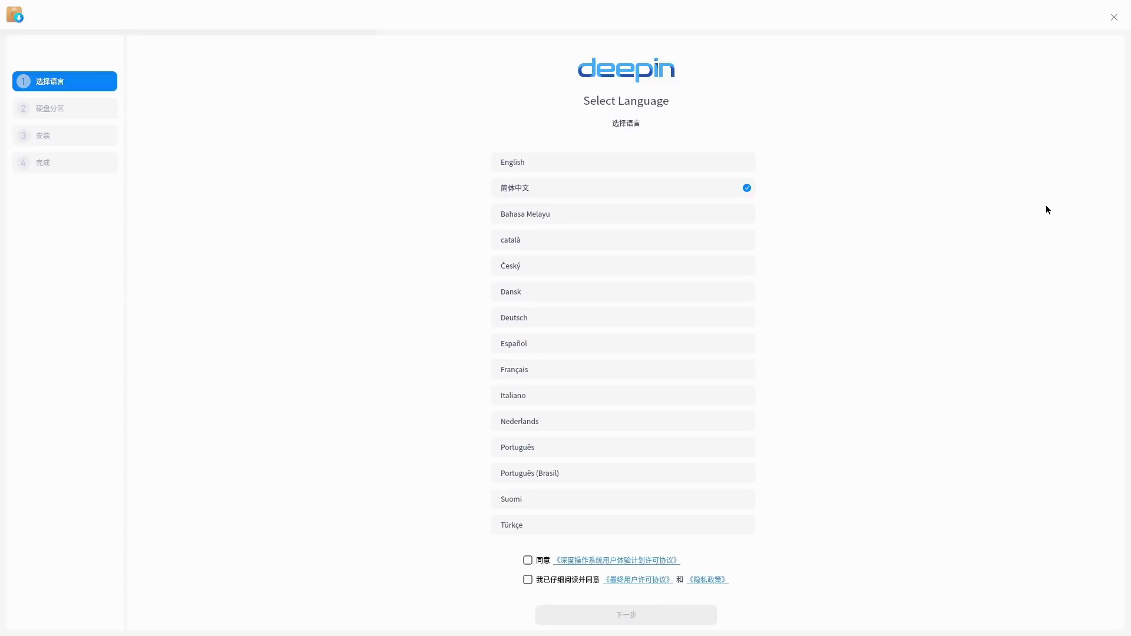
Step: Choose English as the installer language and try the agreement checkboxes
left_click(627, 169)
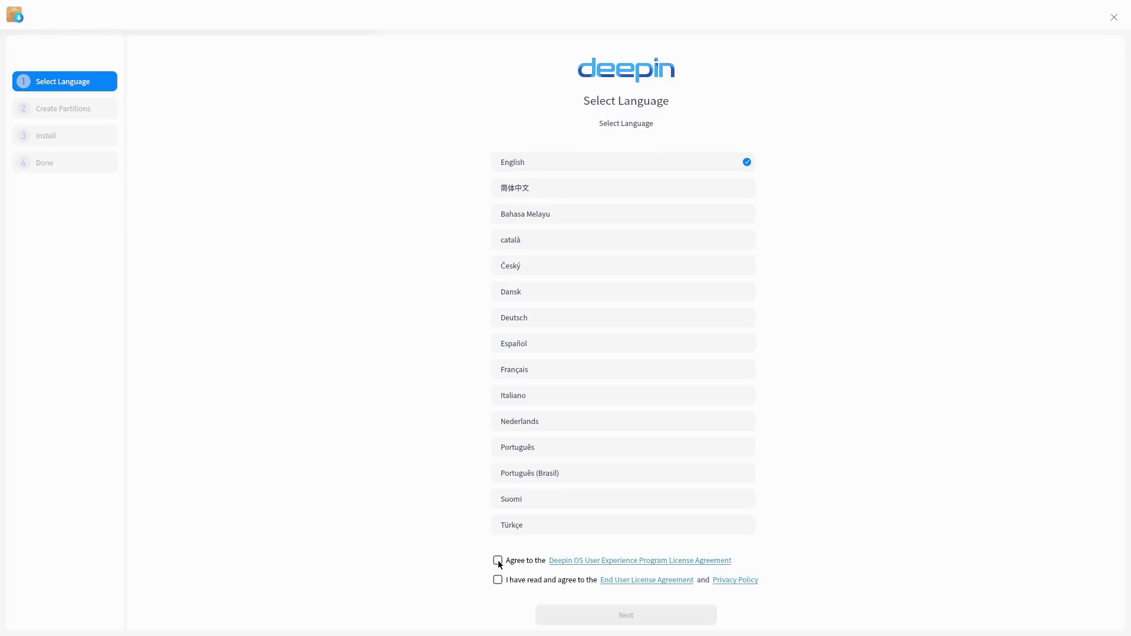
left_click(496, 581)
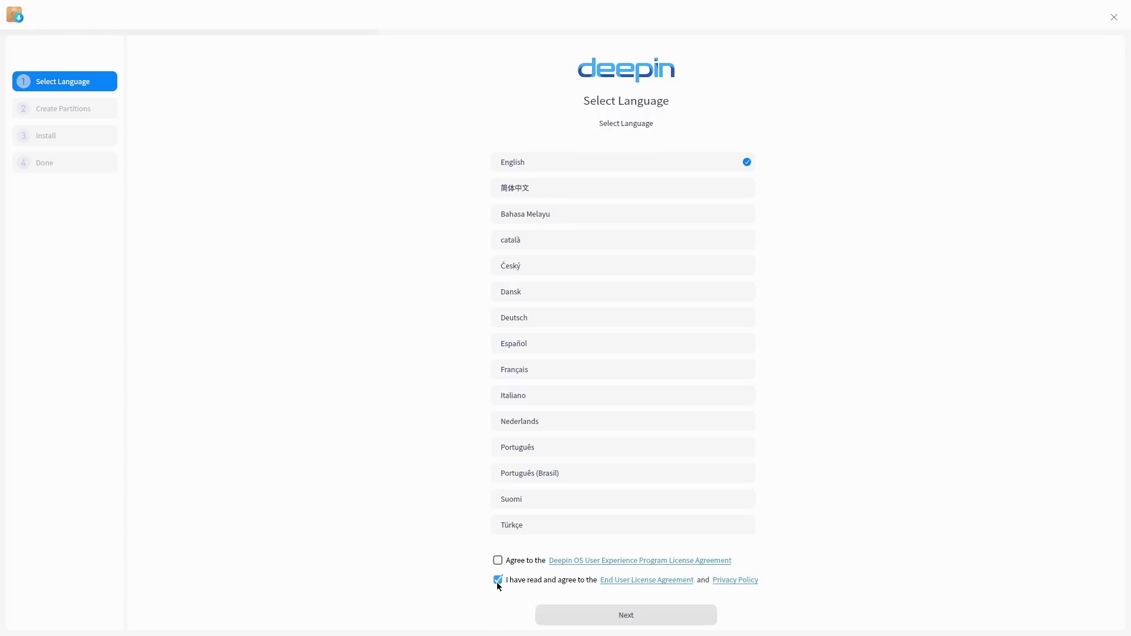
left_click(497, 581)
left_click(498, 562)
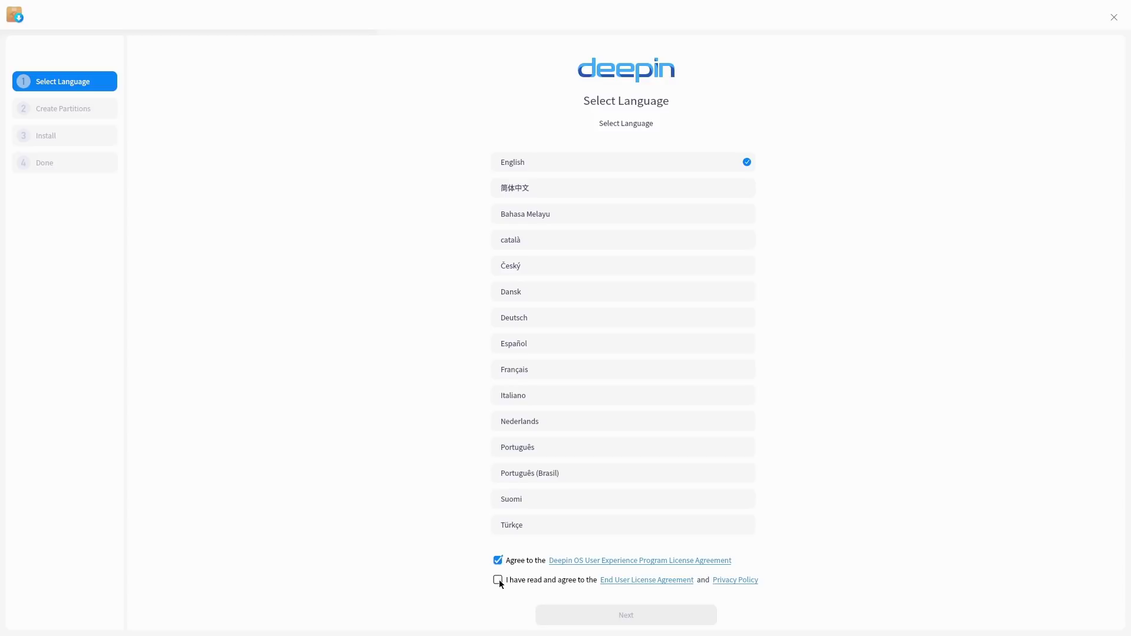
Step: Leave the license checkbox unticked and bring up the User Experience Program License Agreement
left_click(498, 580)
left_click(498, 580)
left_click(496, 579)
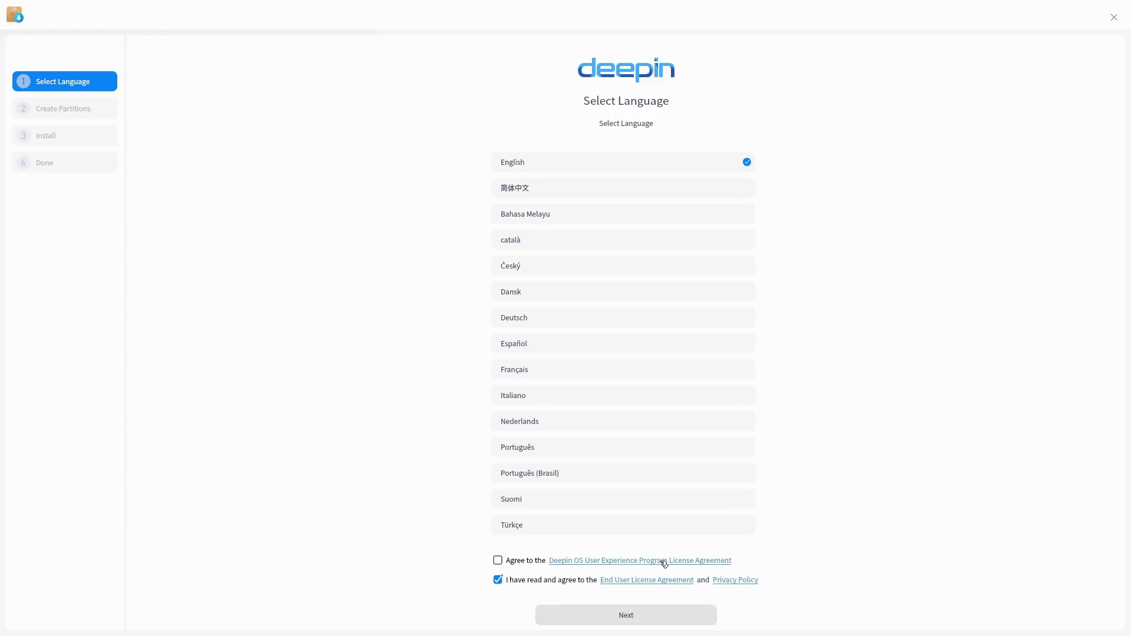
left_click(496, 579)
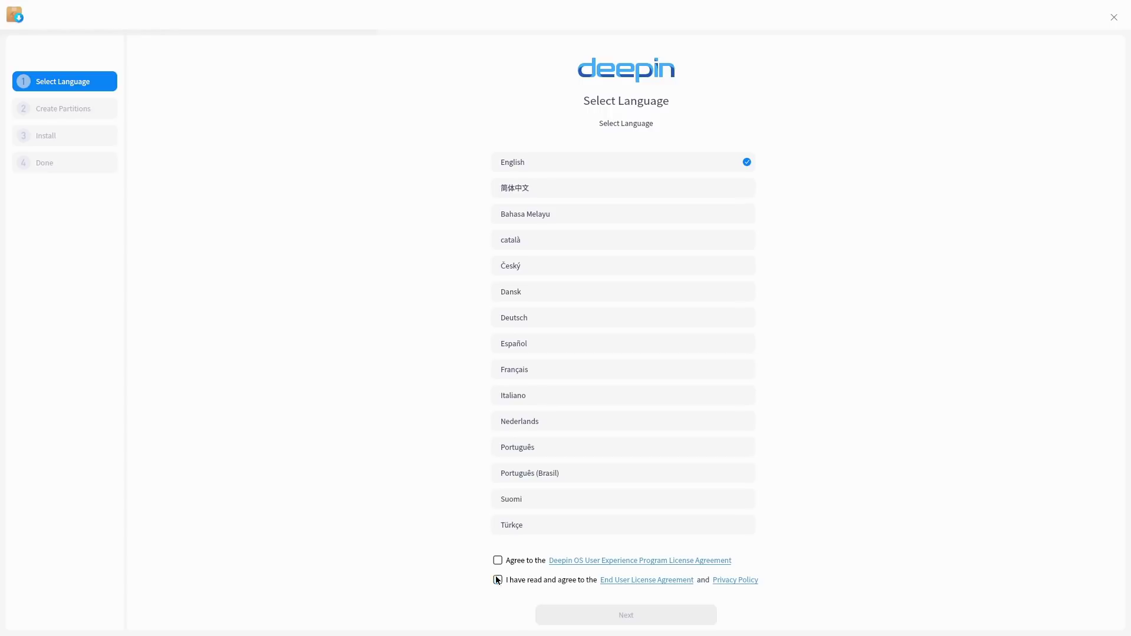
left_click(667, 563)
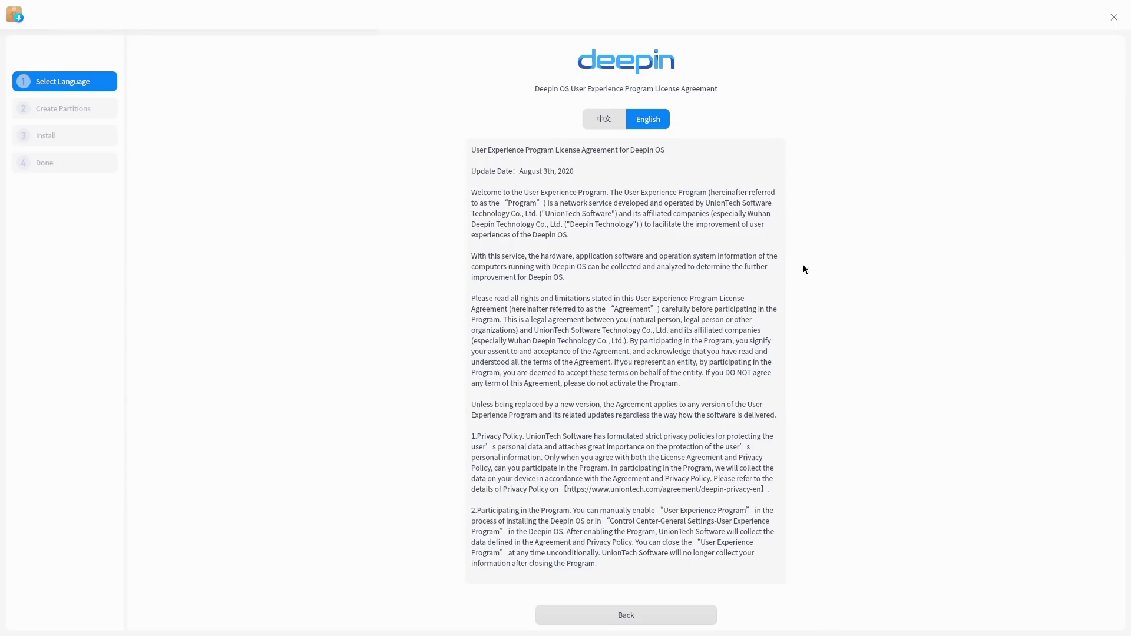
Step: Switch the agreement text to Chinese and back to English, then start reading it
left_click(601, 118)
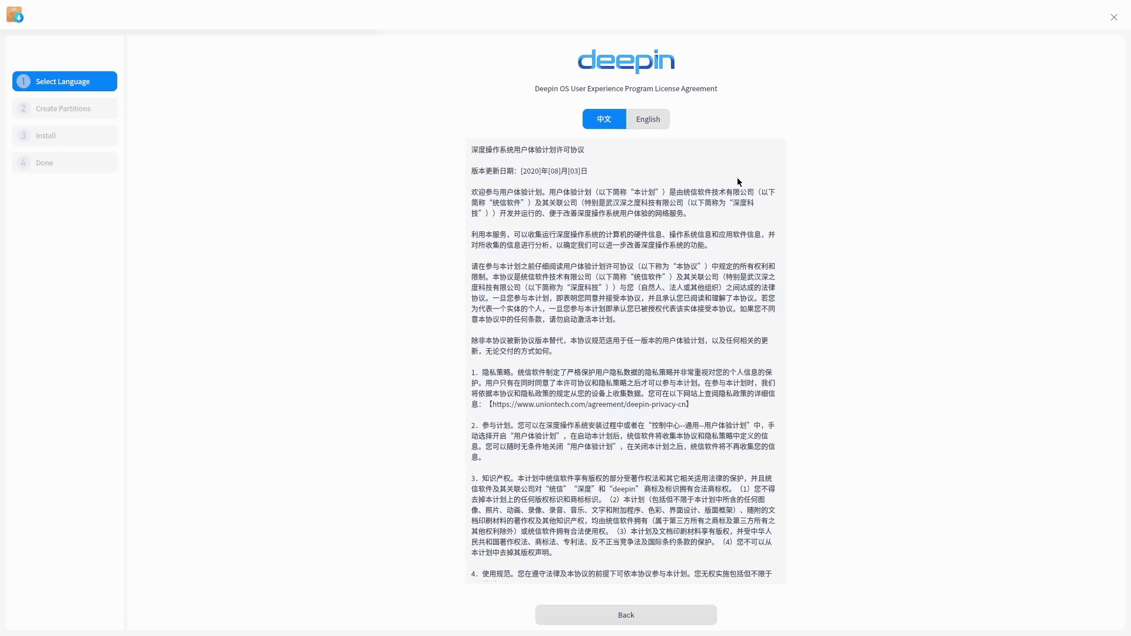
left_click(646, 119)
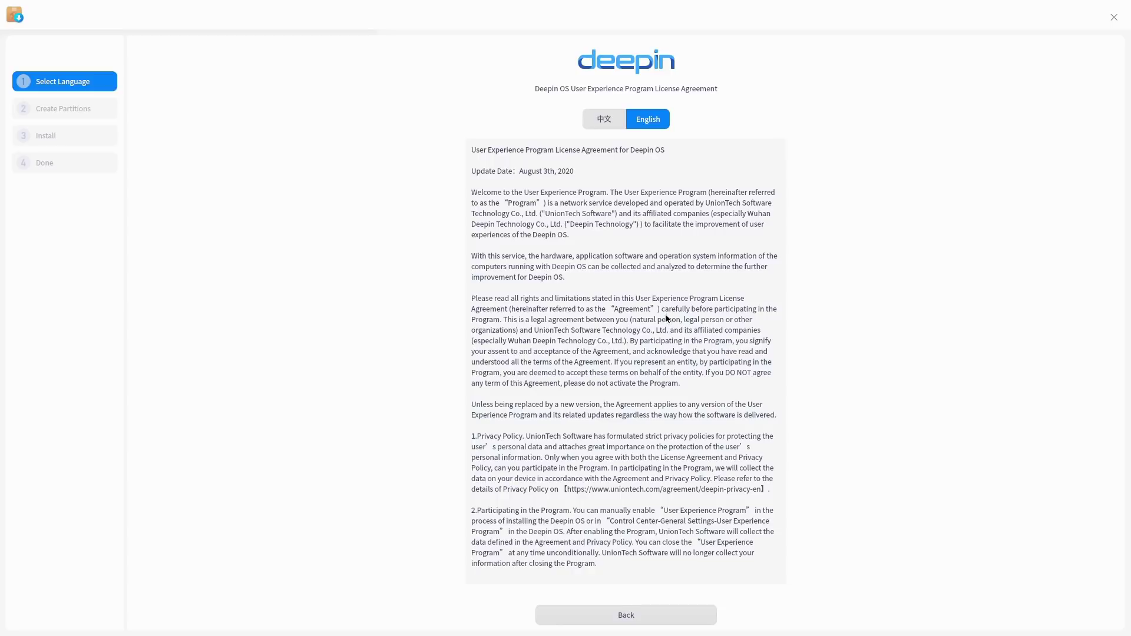
scroll(728, 332, "down", 1)
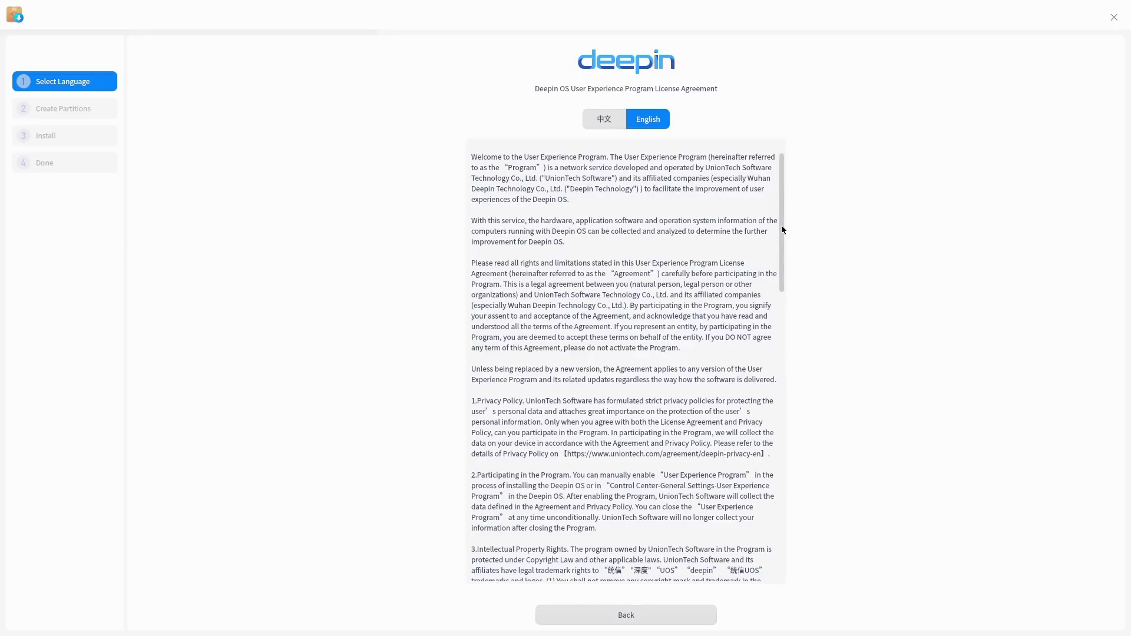
left_click_drag(782, 226, 780, 290)
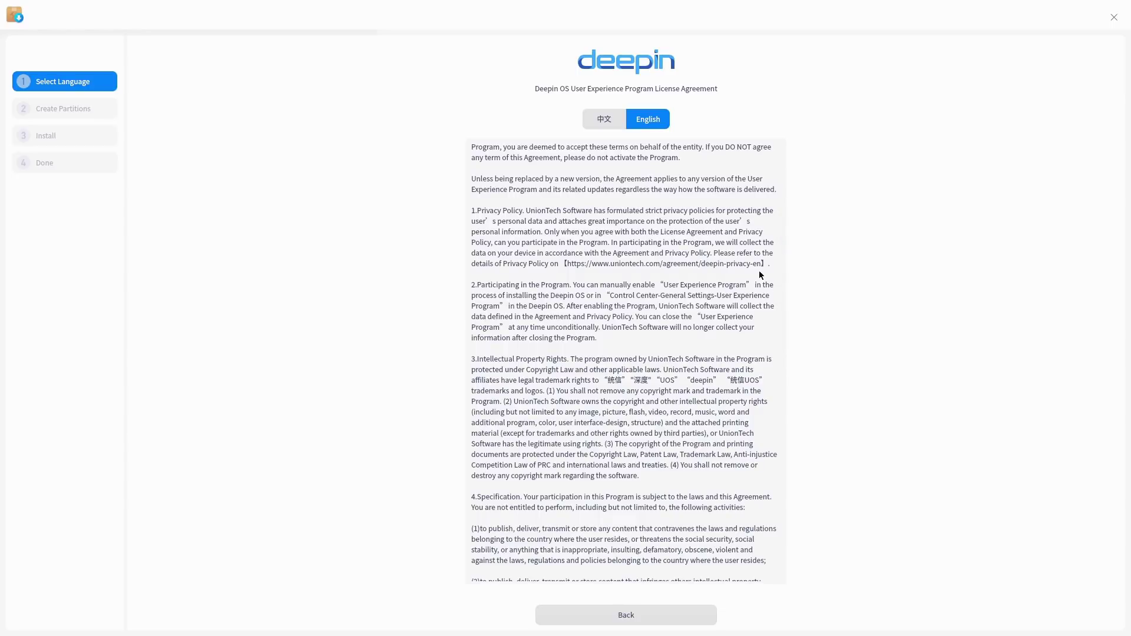
left_click_drag(780, 284, 779, 310)
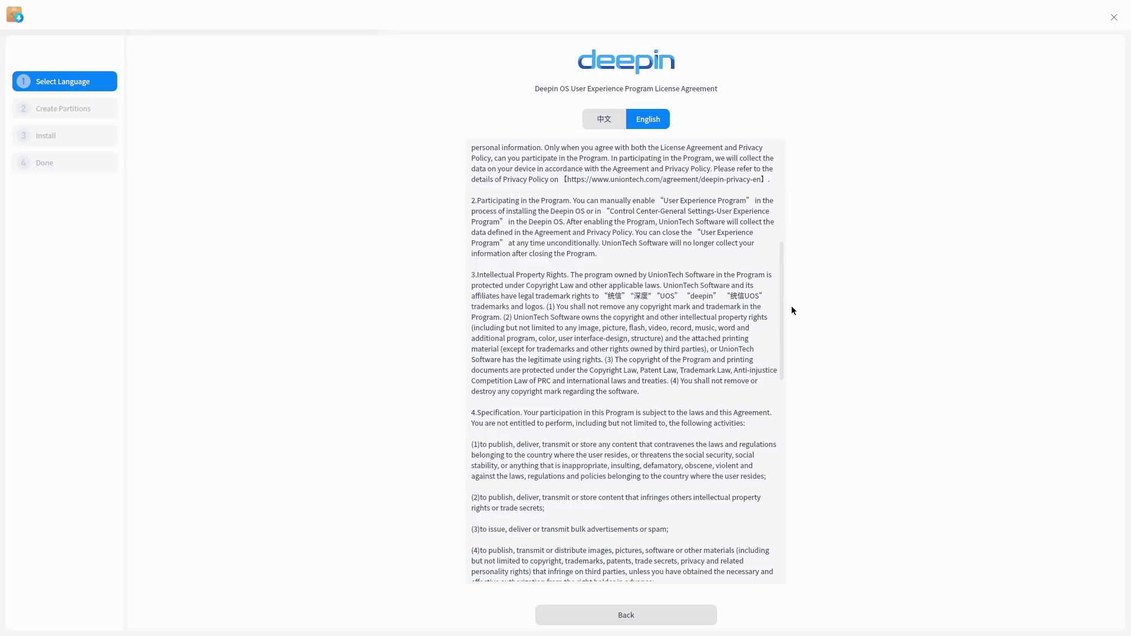
Step: Scroll to the end of the User Experience Program agreement and return to Select Language
left_click_drag(778, 334, 777, 482)
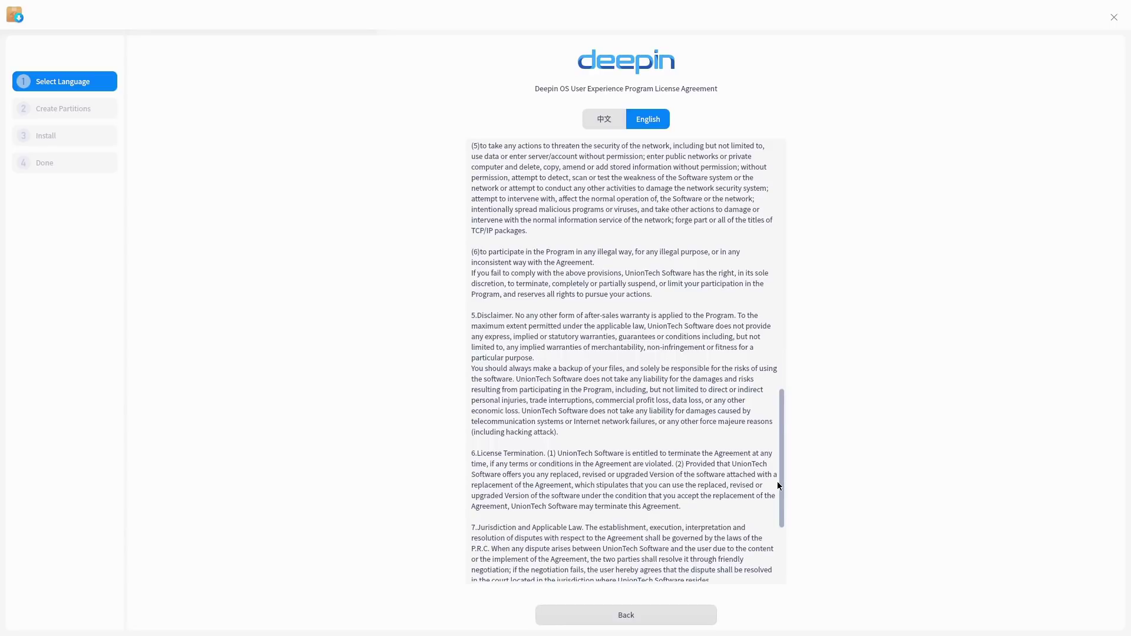
scroll(778, 486, "down", 5)
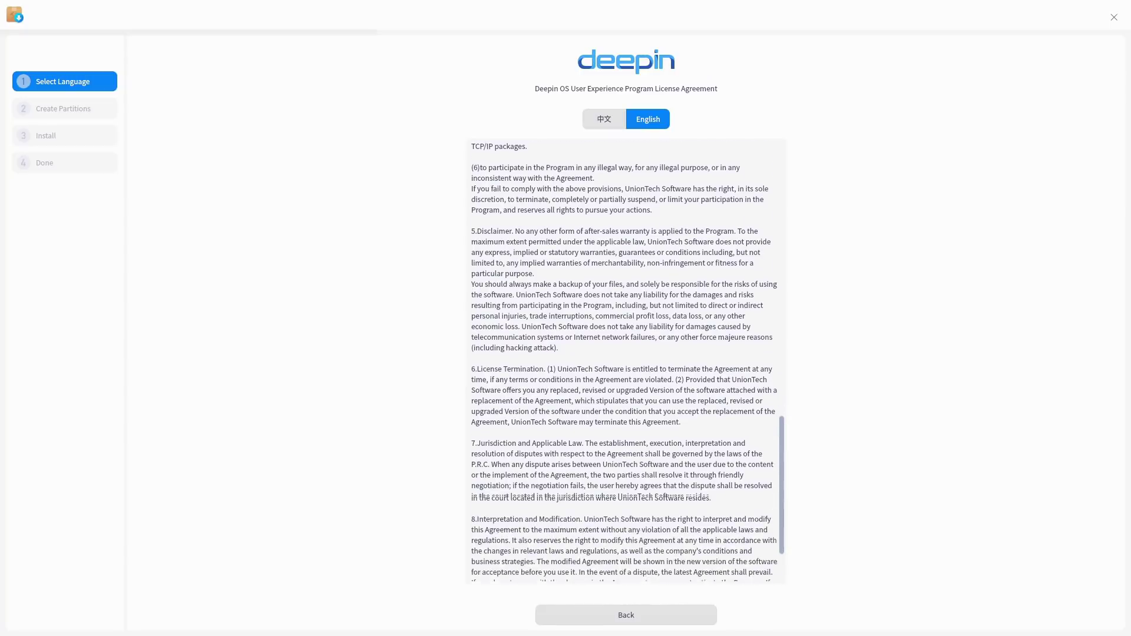
scroll(773, 528, "down", 5)
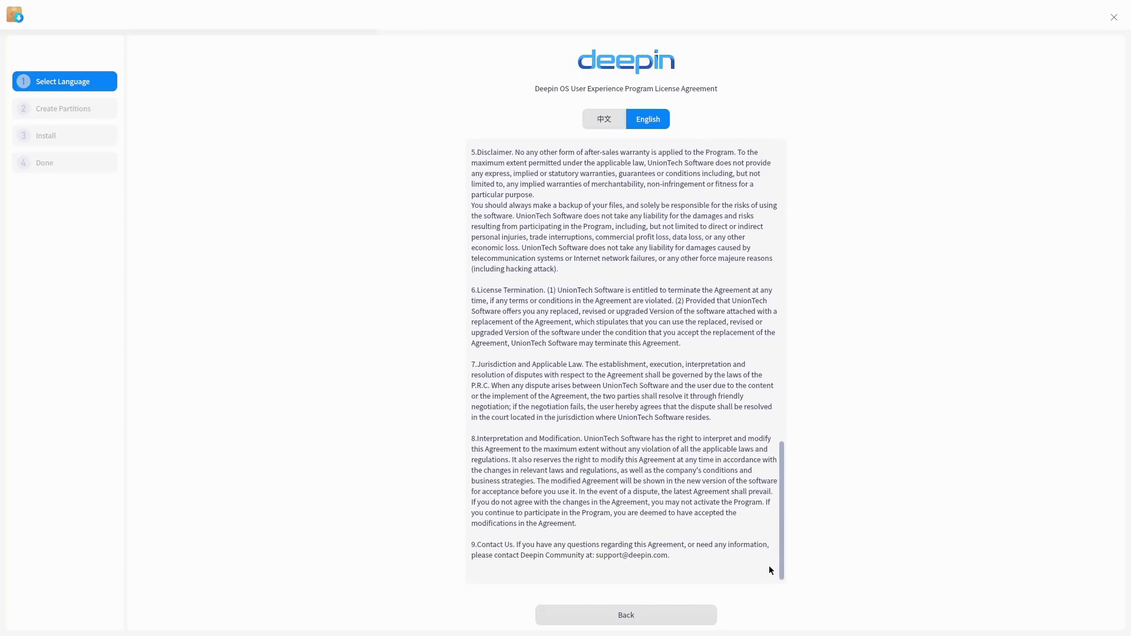
scroll(769, 565, "up", 15)
scroll(848, 206, "down", 10)
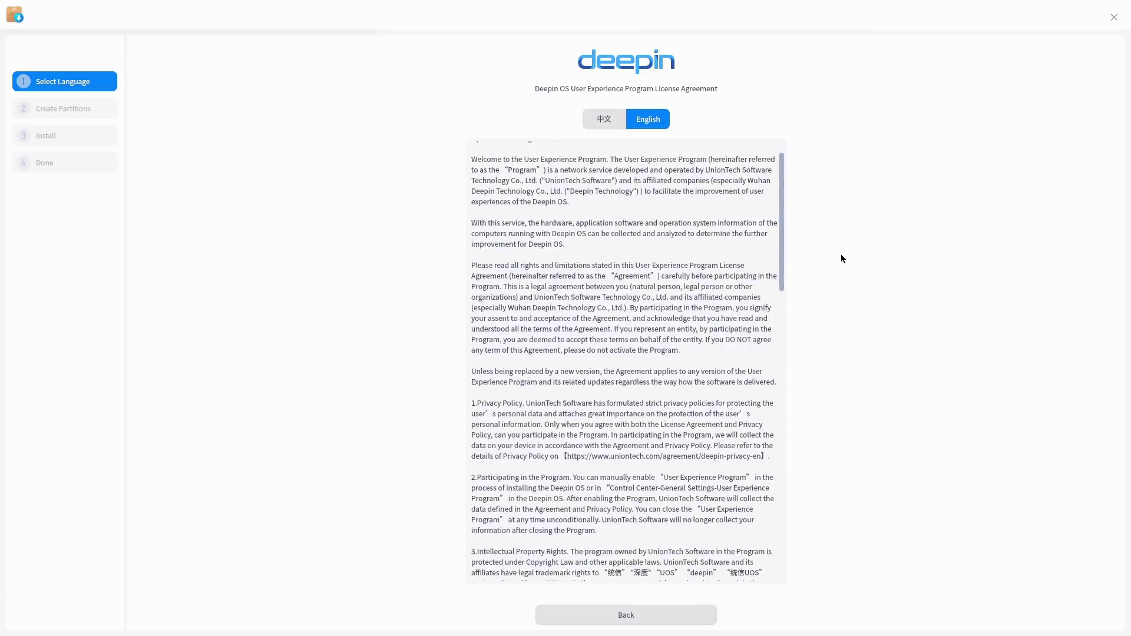
left_click(648, 616)
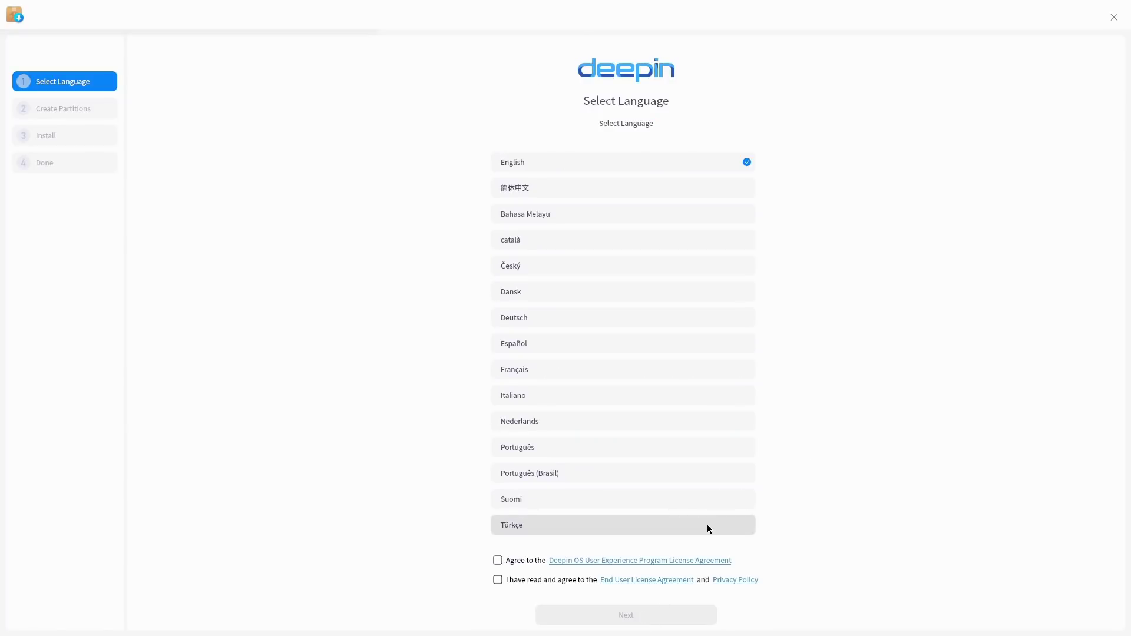
Step: Bring up the End User License Agreement and read its opening sections
left_click(675, 581)
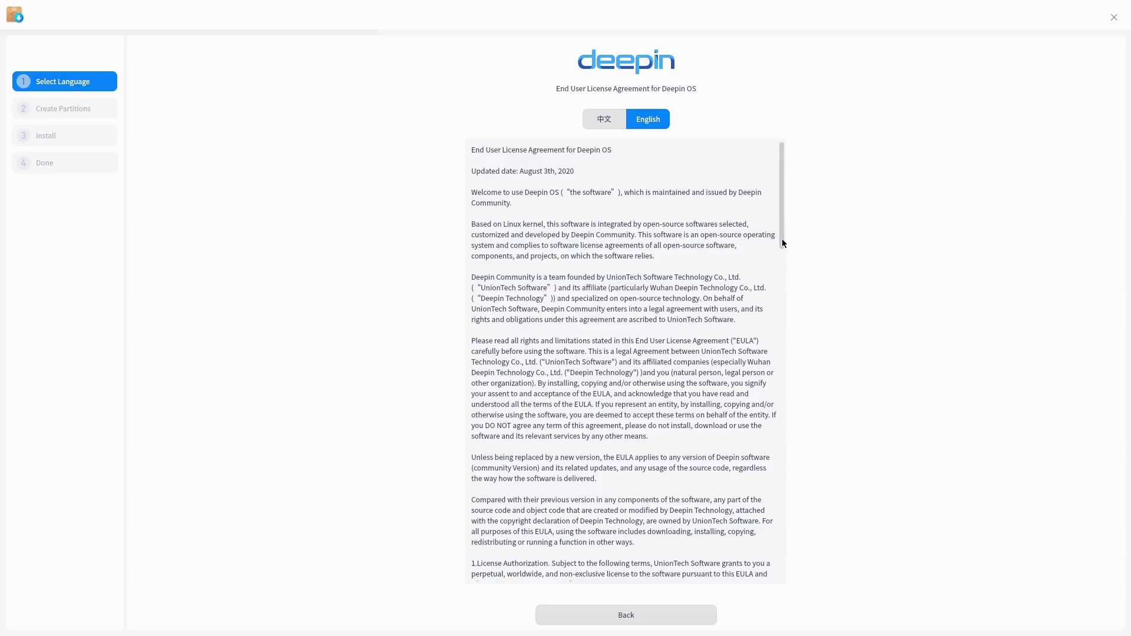
left_click_drag(782, 239, 784, 187)
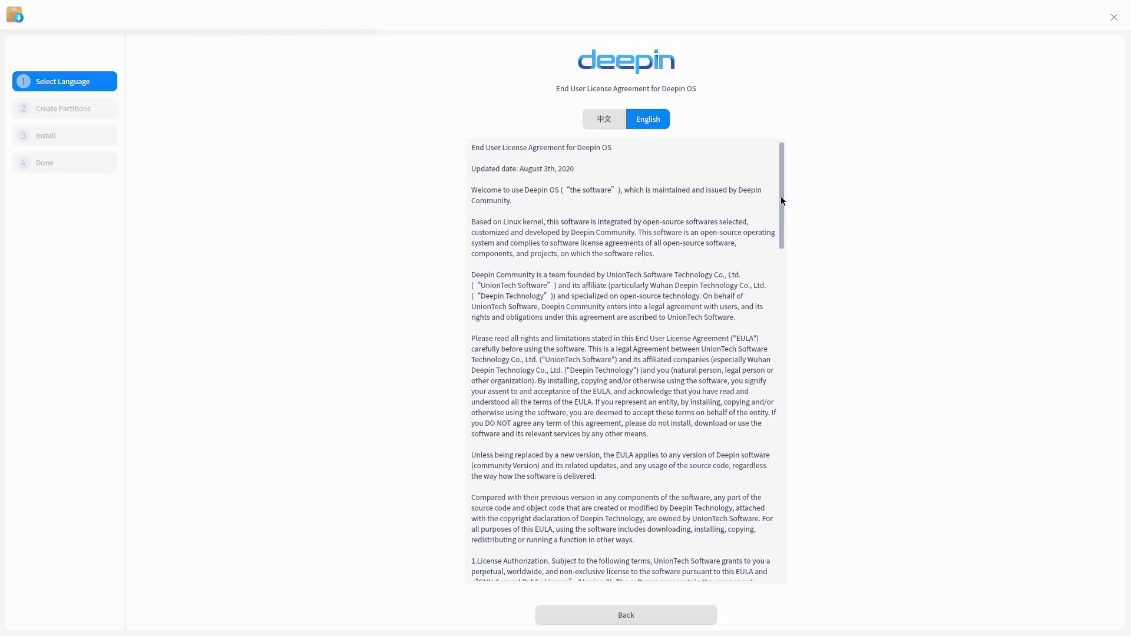
left_click_drag(781, 197, 780, 216)
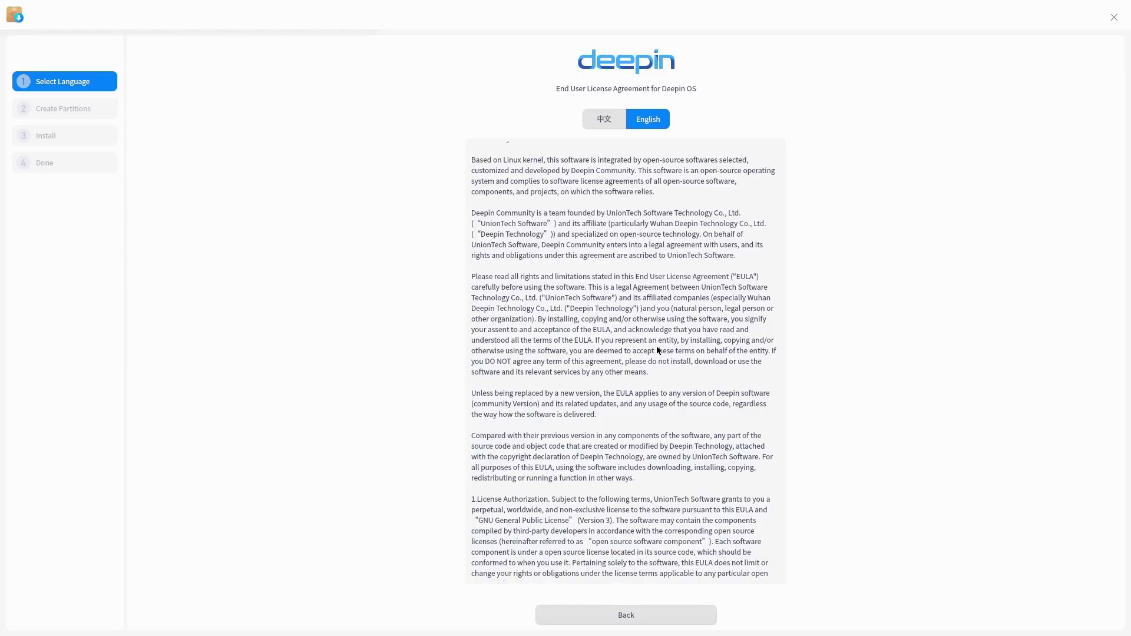
scroll(657, 347, "down", 1)
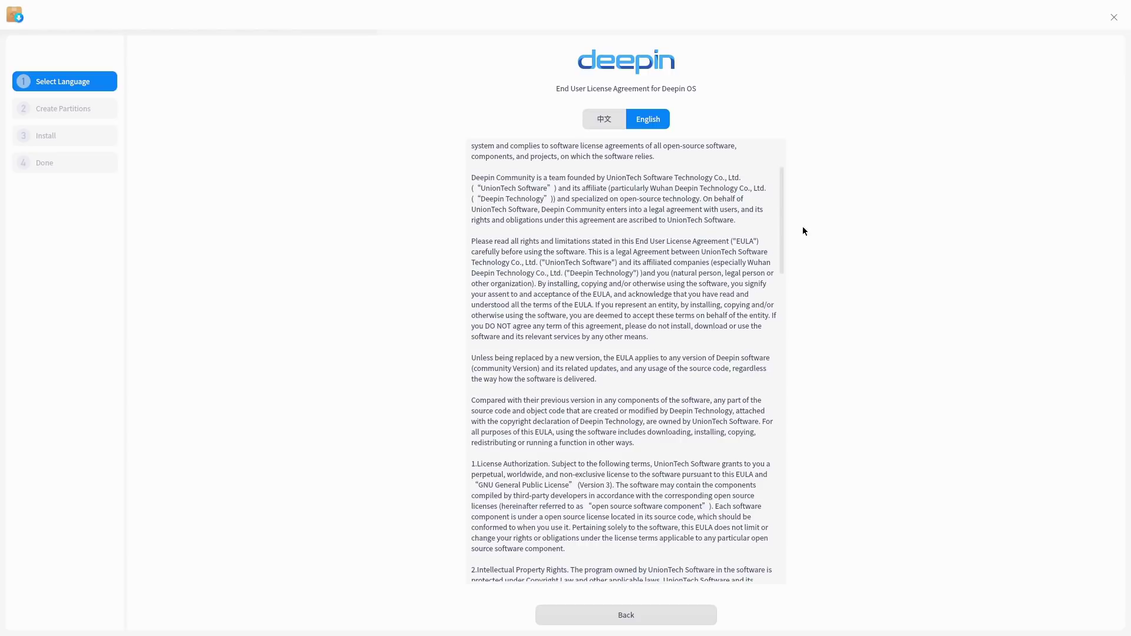
left_click_drag(783, 240, 778, 291)
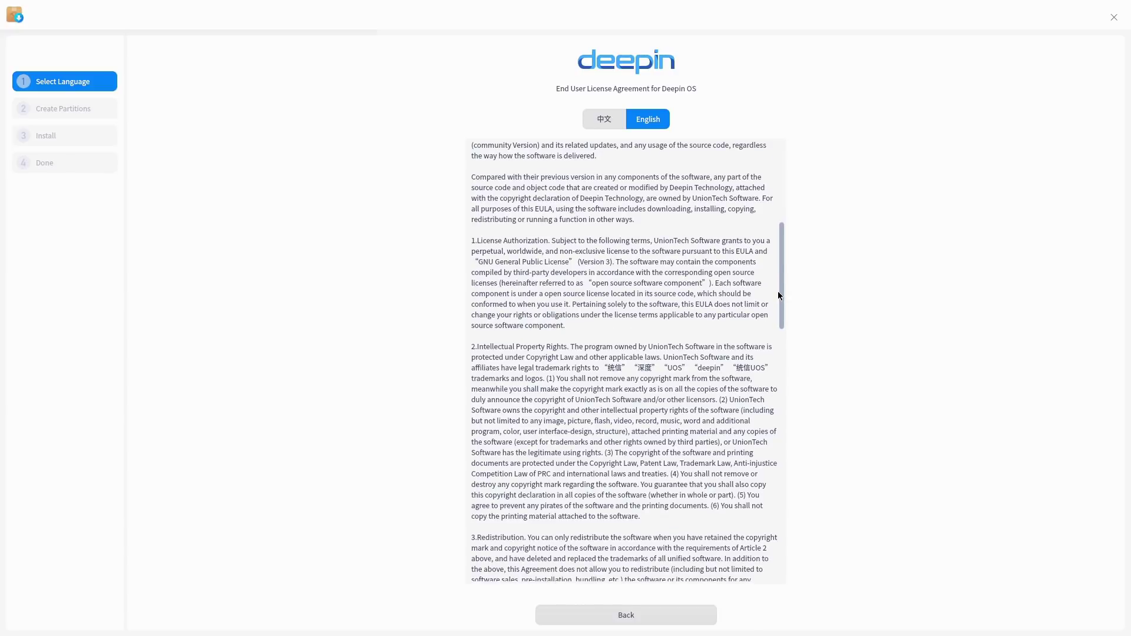
Step: Read the EULA down to its final contact section, then leave it
left_click_drag(778, 291, 773, 354)
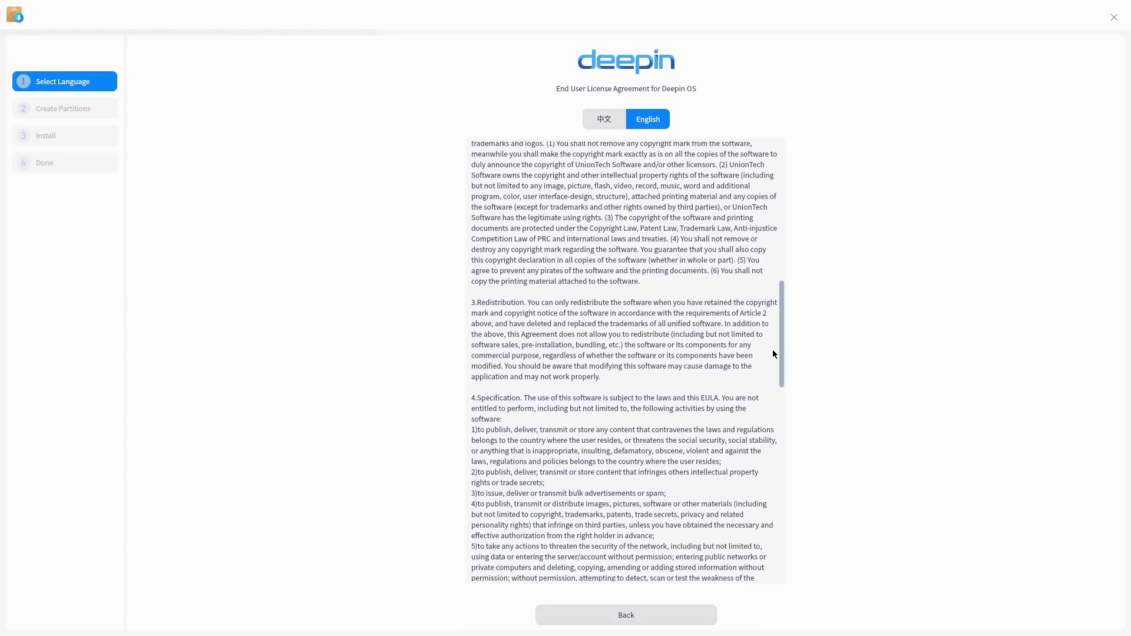
left_click_drag(773, 350, 773, 351)
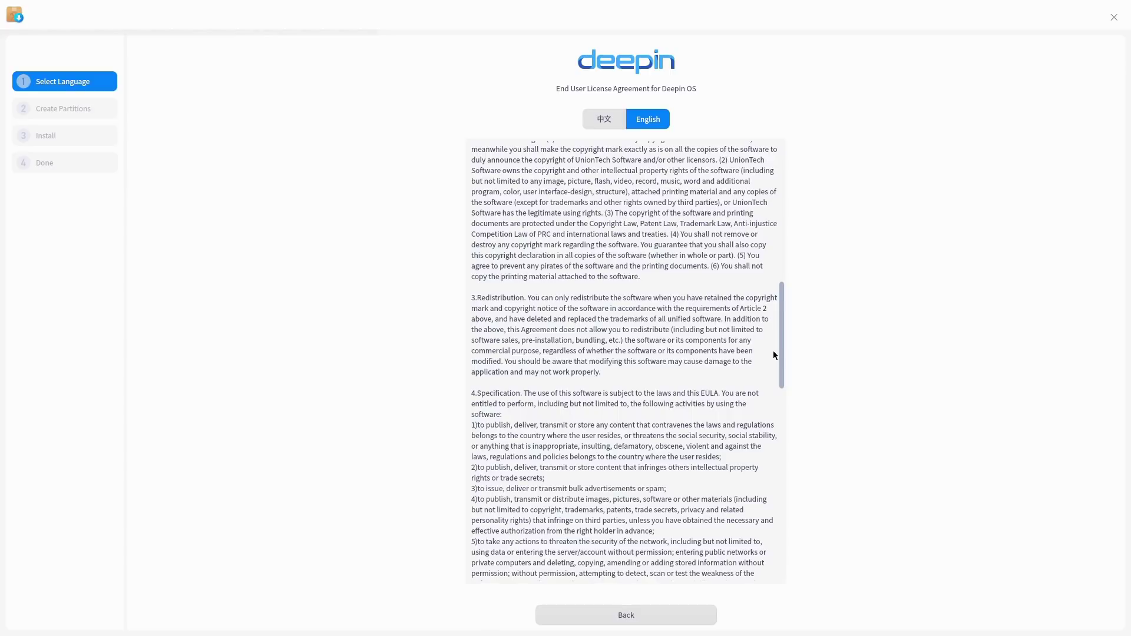
left_click_drag(773, 352, 767, 510)
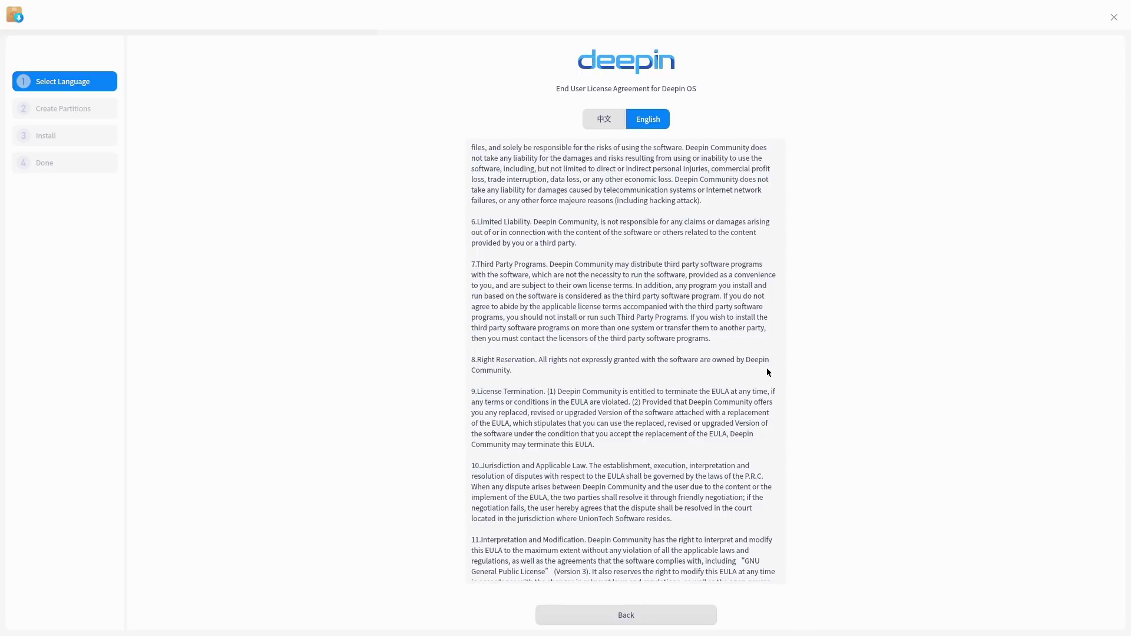
scroll(743, 366, "down", 1)
scroll(744, 366, "down", 1)
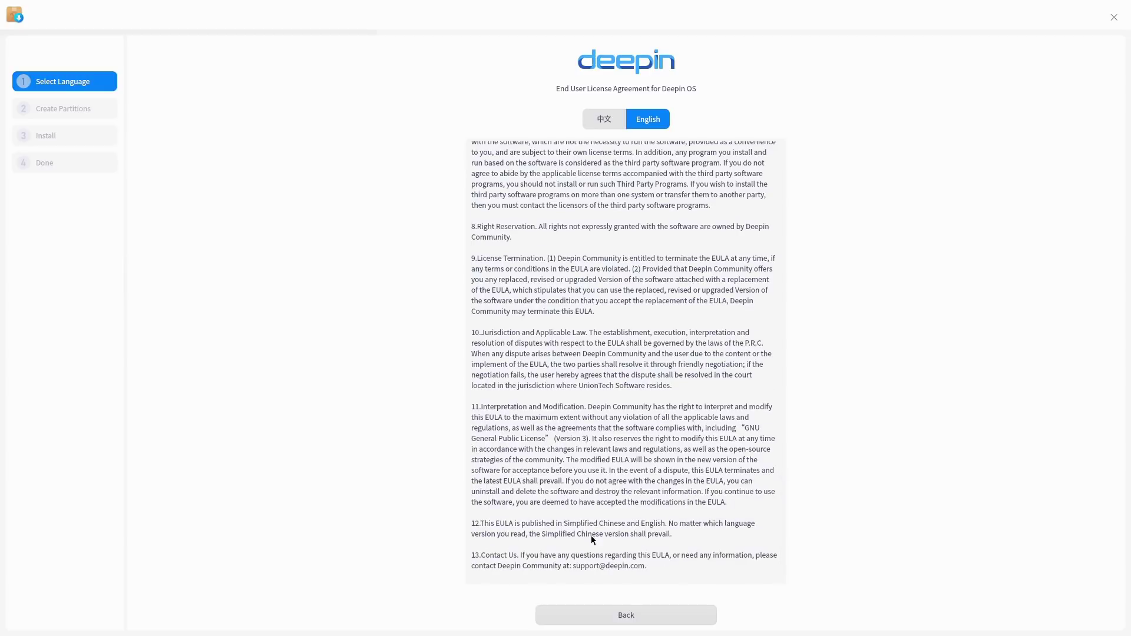
left_click(638, 616)
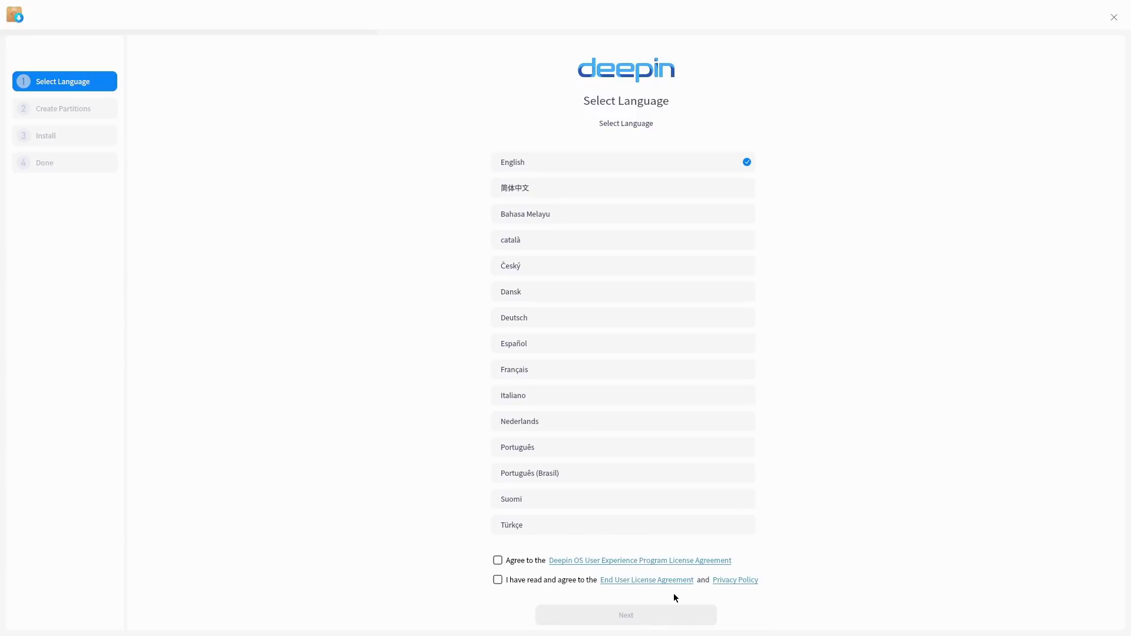
Step: Bring up the Deepin OS Privacy Policy and scroll through its first sections
left_click(735, 580)
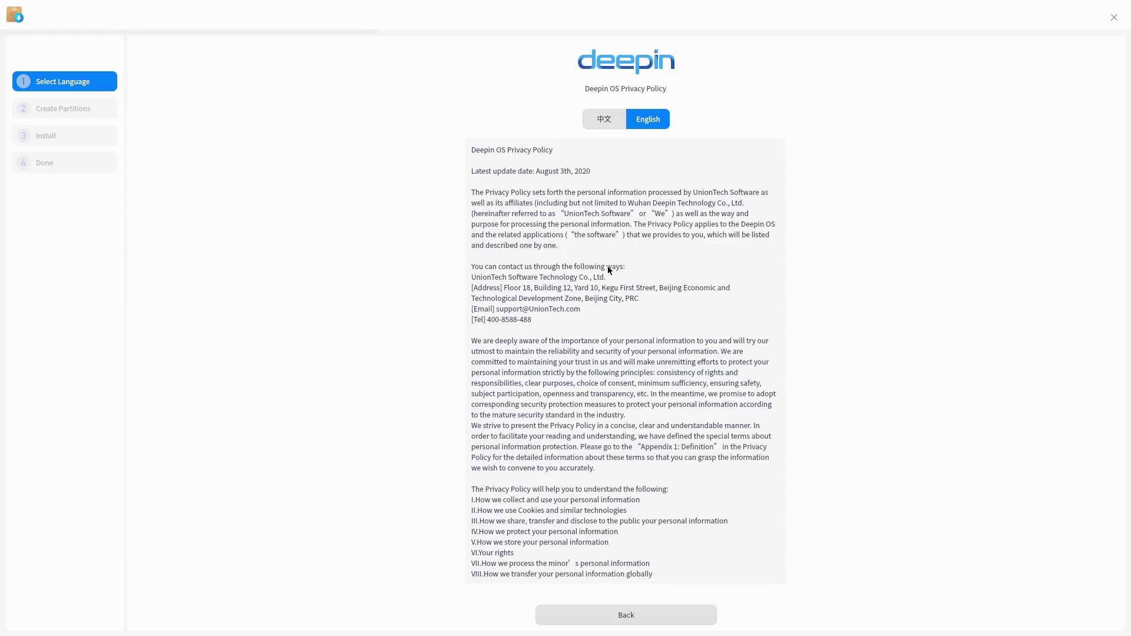
scroll(607, 267, "down", 1)
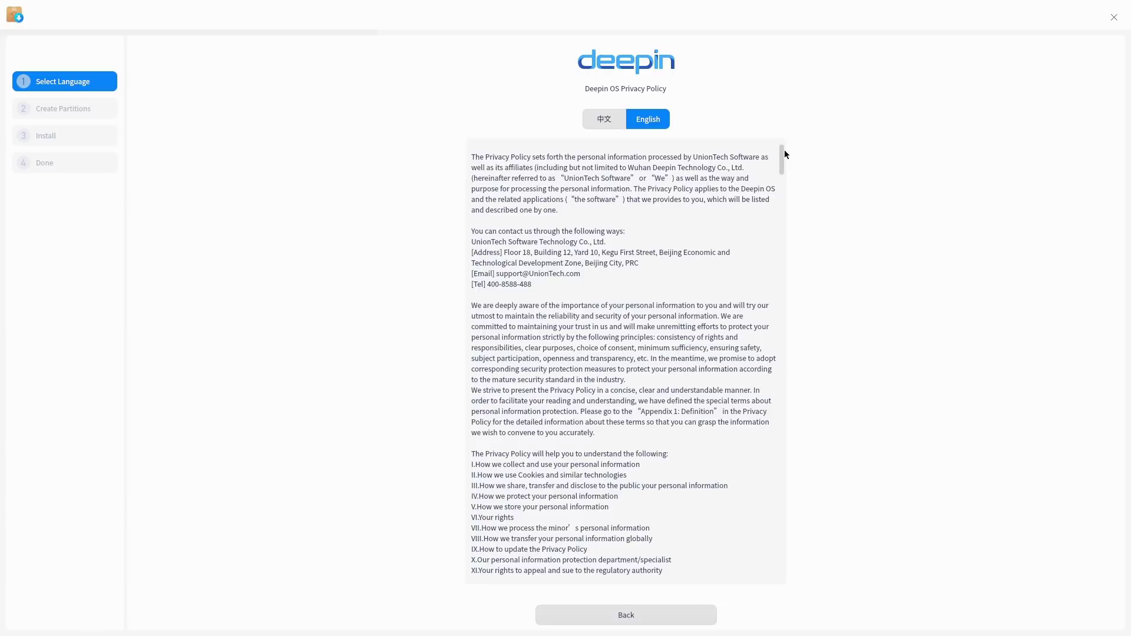
scroll(783, 153, "down", 3)
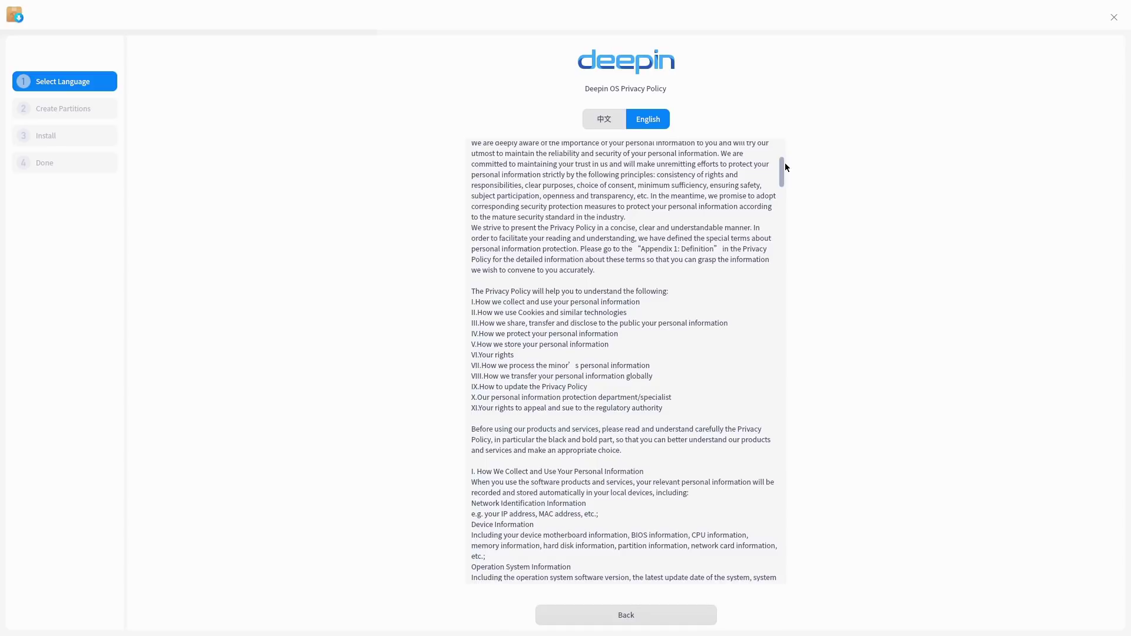
left_click_drag(784, 163, 782, 179)
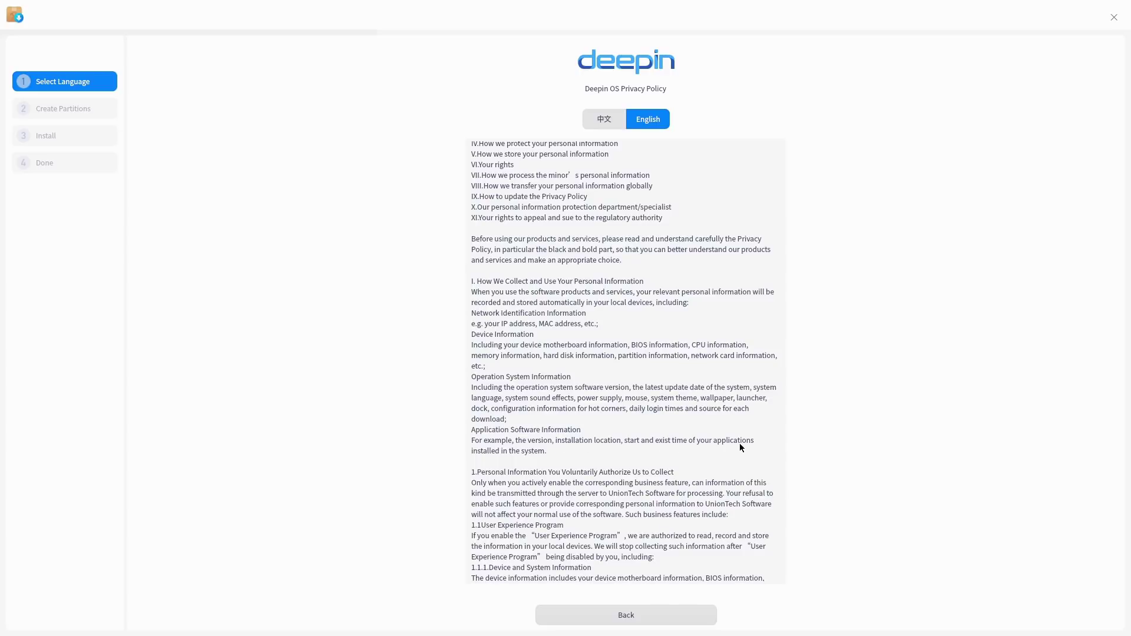
scroll(743, 450, "down", 1)
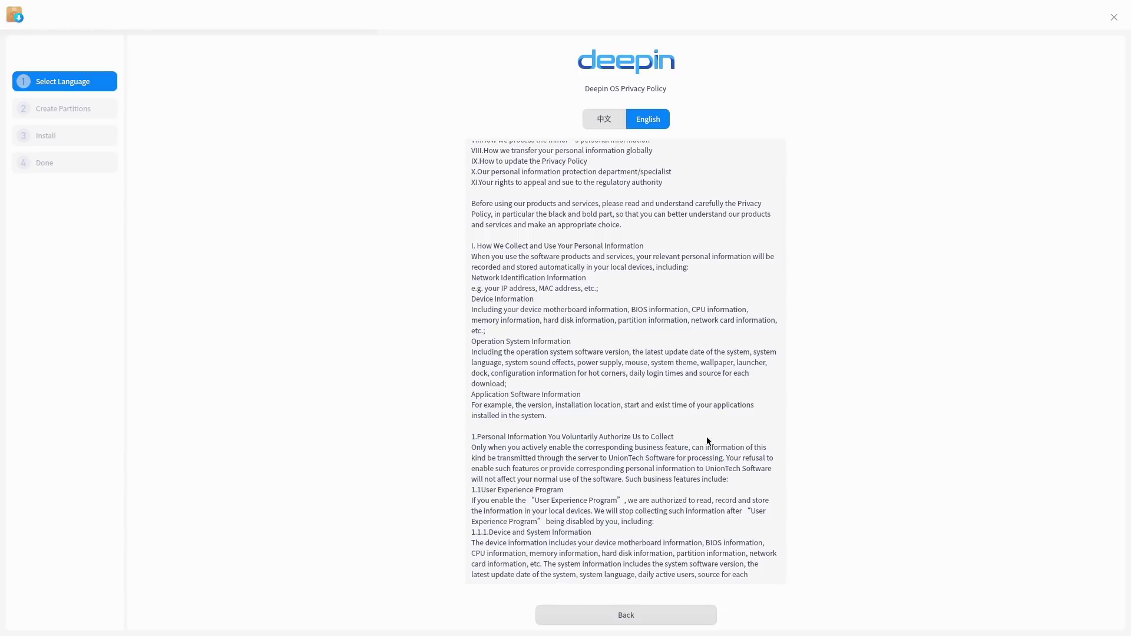
scroll(674, 451, "down", 1)
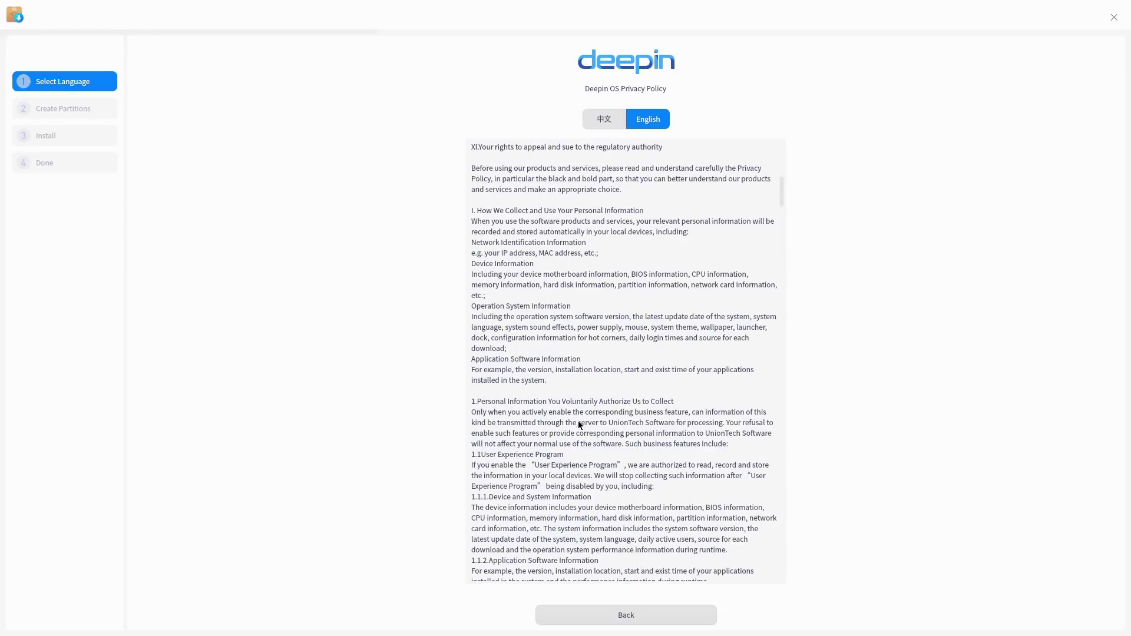
Step: Read further into the Privacy Policy, then return to Select Language
scroll(579, 424, "up", 1)
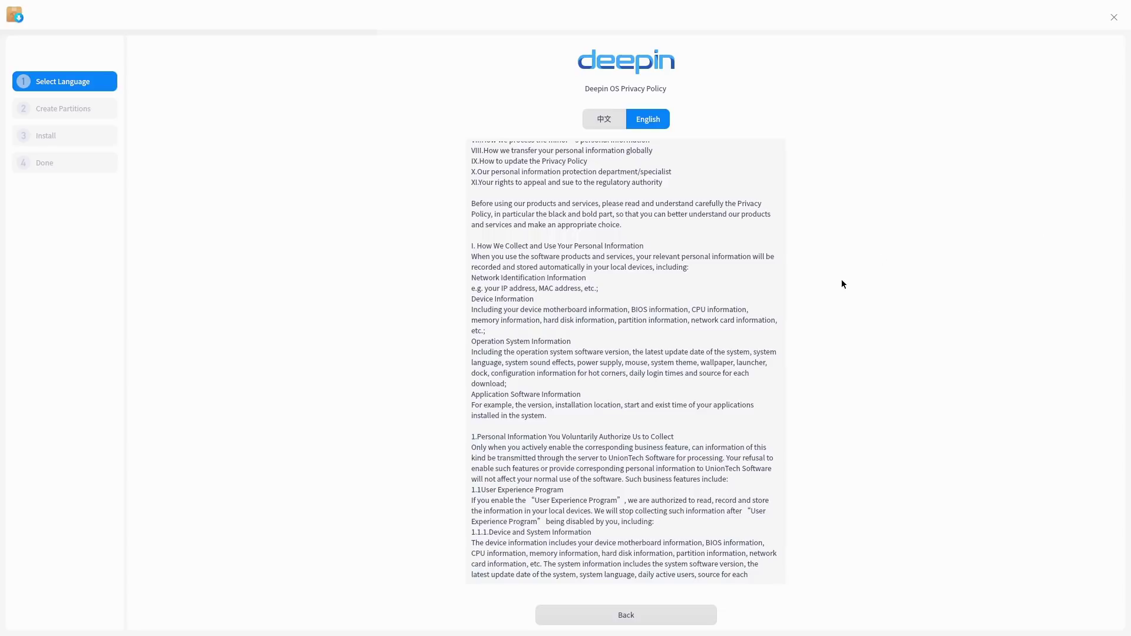
scroll(692, 485, "down", 3)
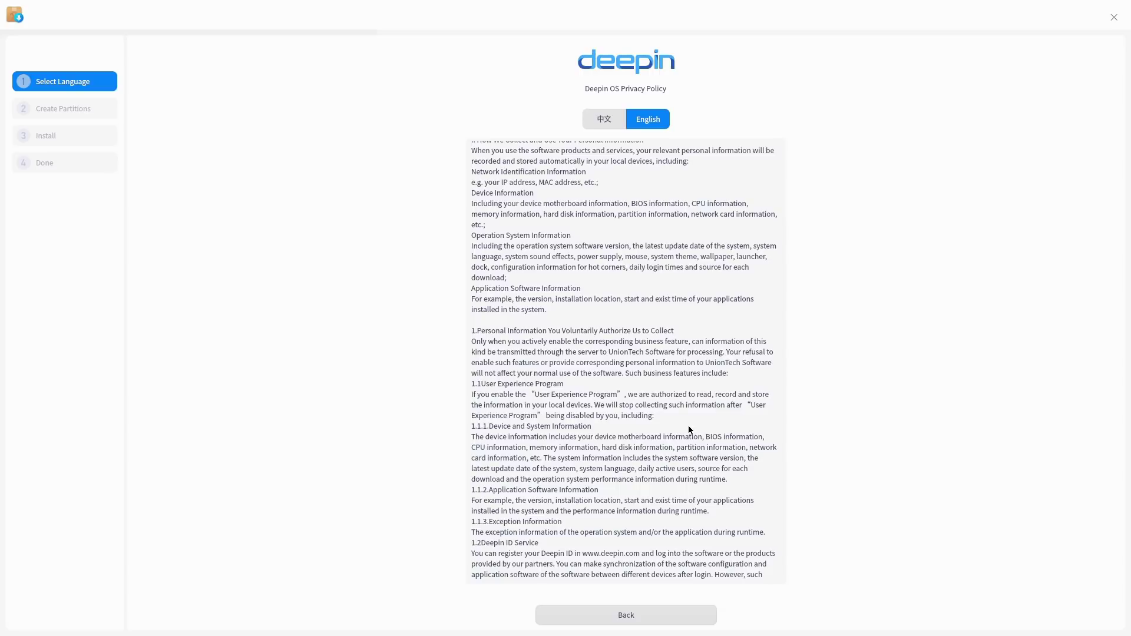
scroll(688, 419, "down", 3)
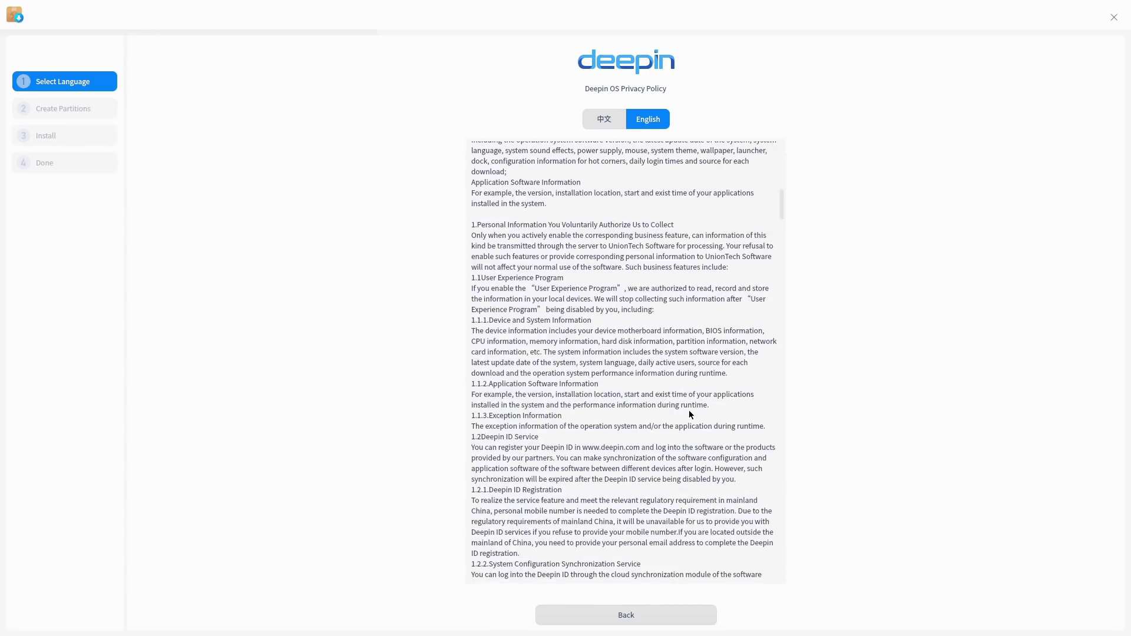
scroll(689, 412, "down", 3)
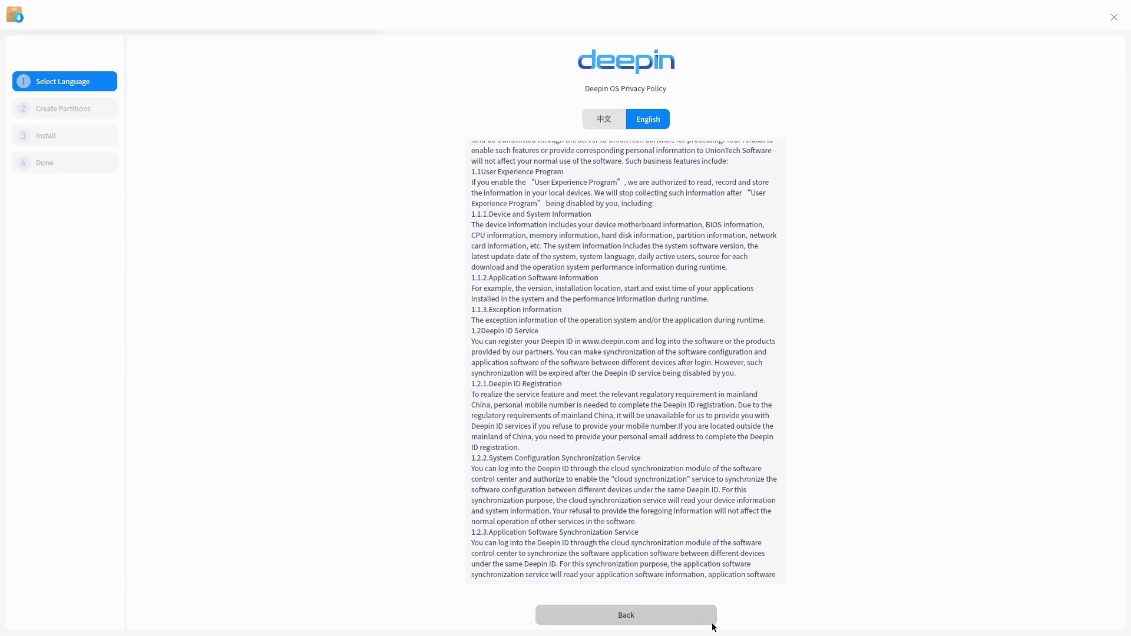
left_click(697, 614)
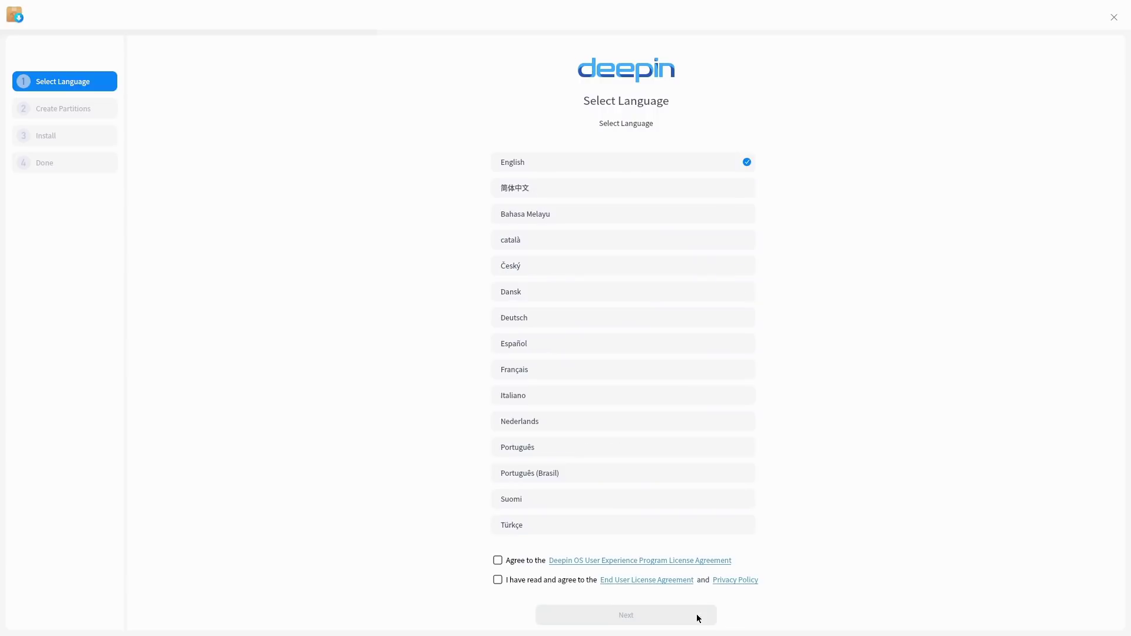
Step: Accept the EULA, continue past the virtual-machine note, and select the 20 GB /dev/sda disk
left_click(497, 580)
left_click(602, 617)
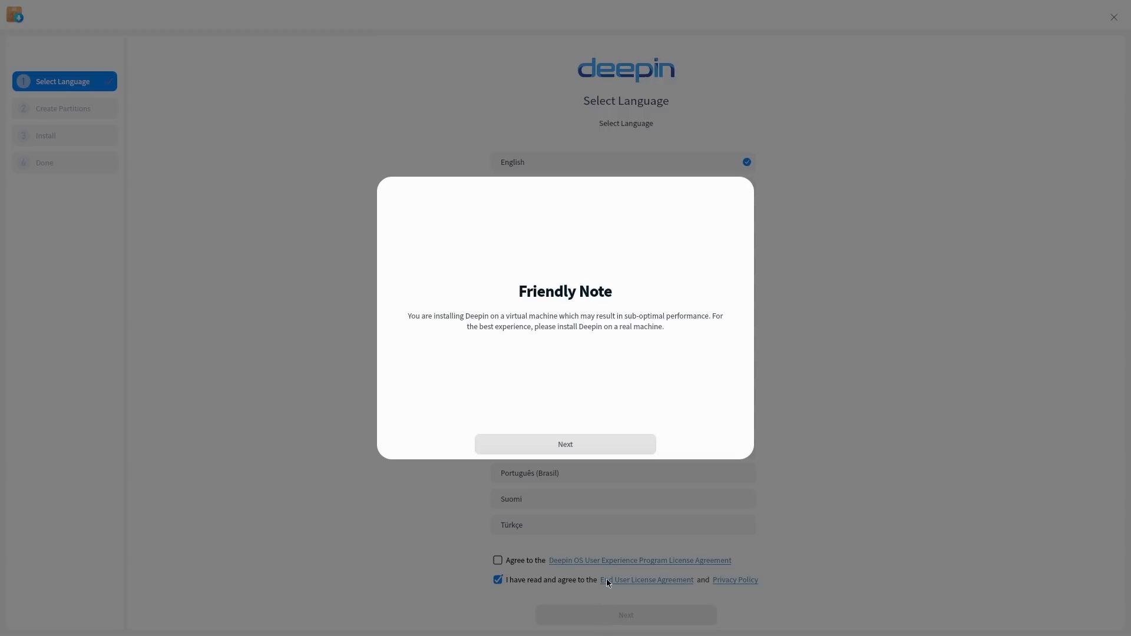
left_click(578, 445)
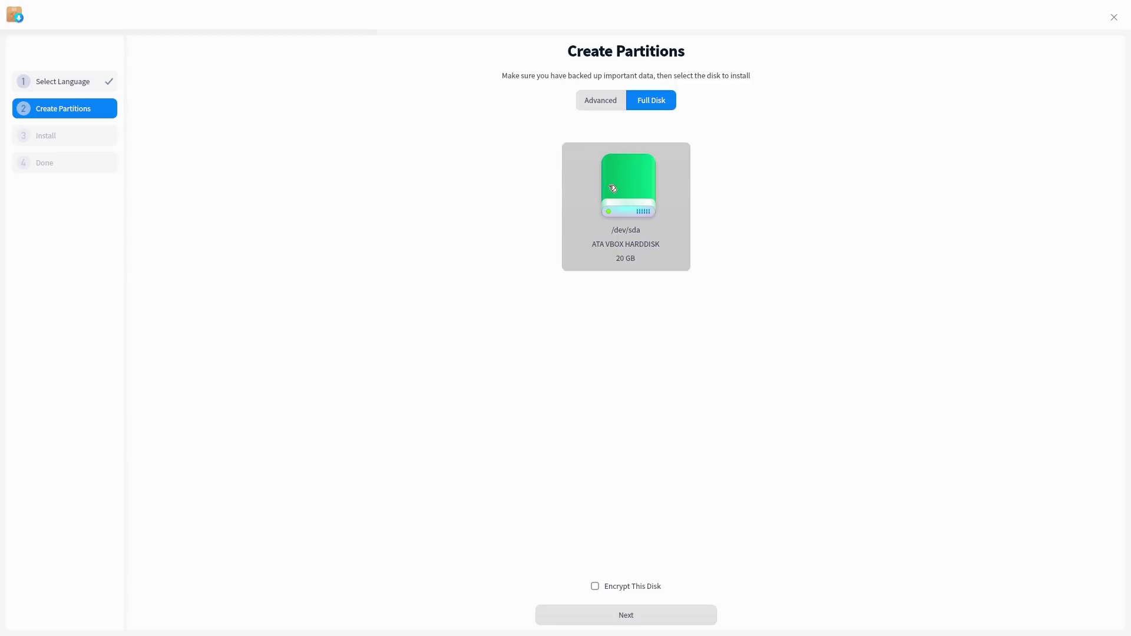
left_click(621, 201)
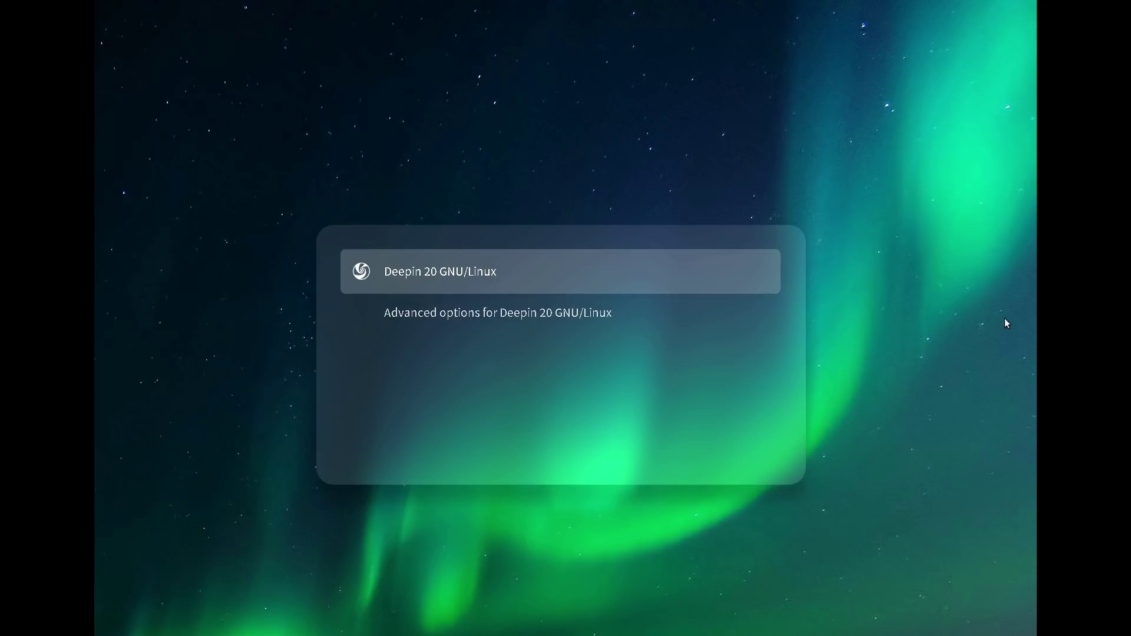
Step: Select 'Advanced options for Deepin 20 GNU/Linux' in the GRUB menu and enter its submenu
key("Down")
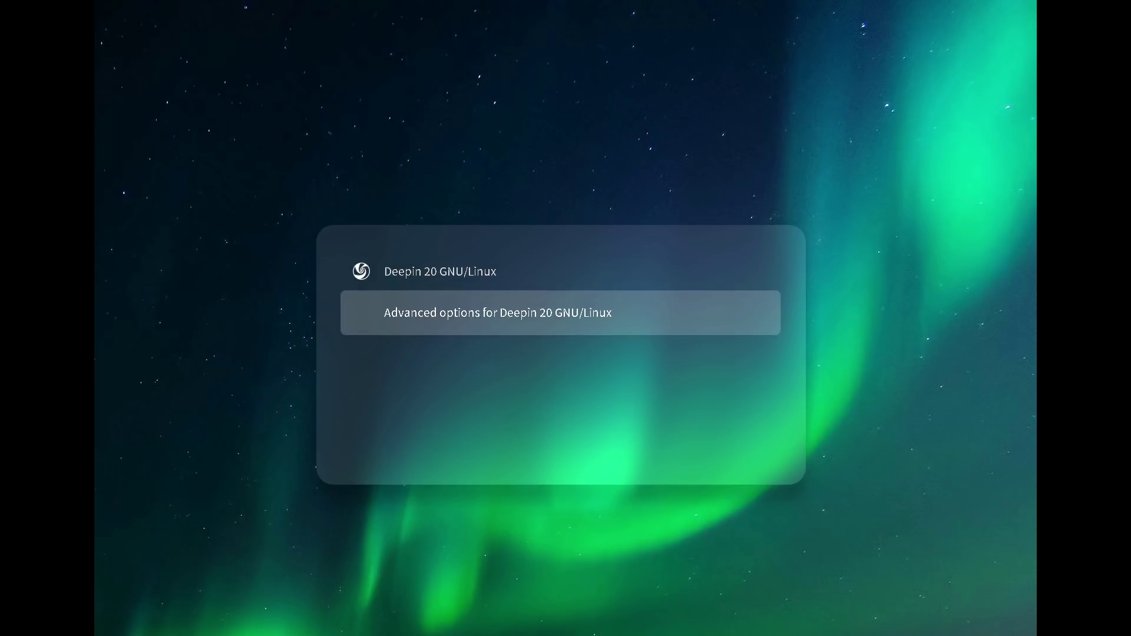
key("Up")
key("Down")
key("Return")
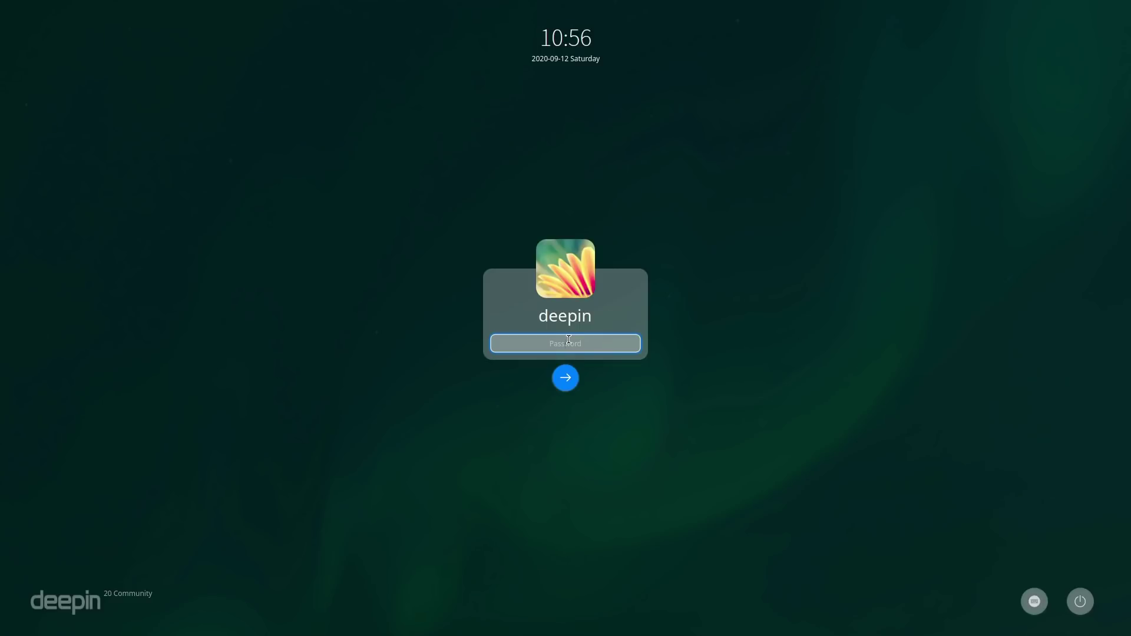
Step: Enter the account password at the login screen and sign in
type("••")
key("Return")
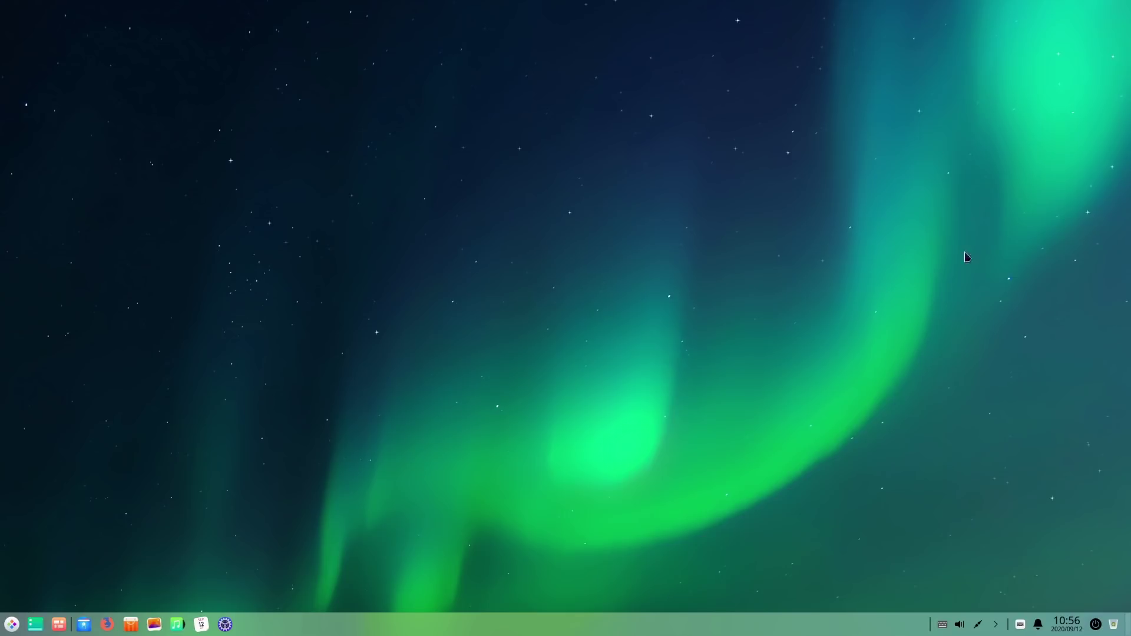
Step: Launch Deepin Welcome by searching 'wel' in the launcher
left_click(11, 624)
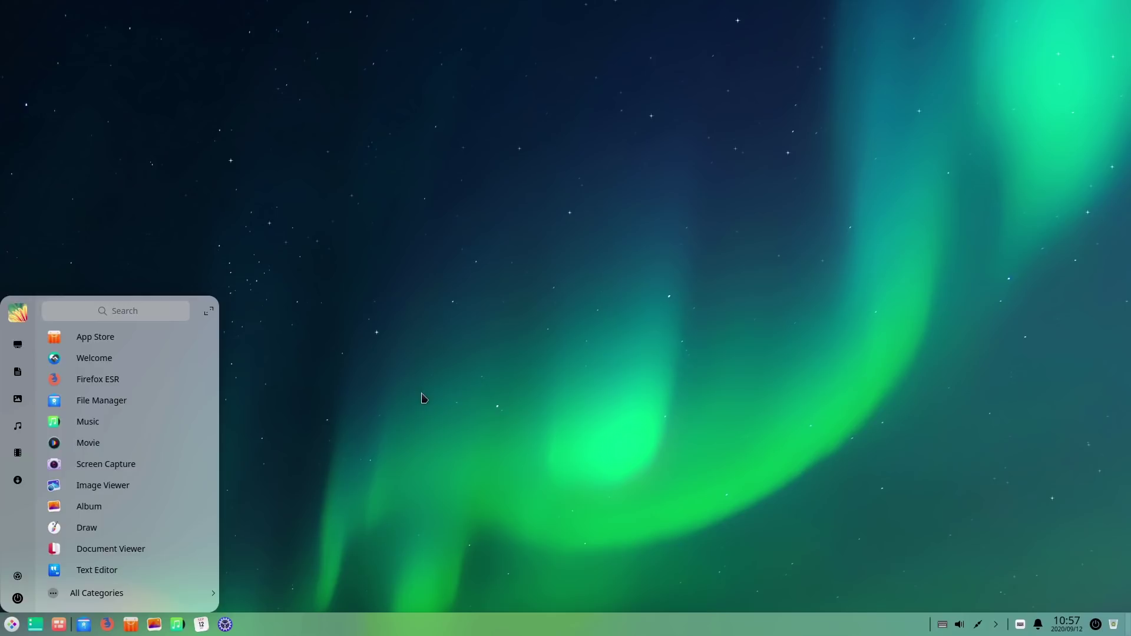
type("we")
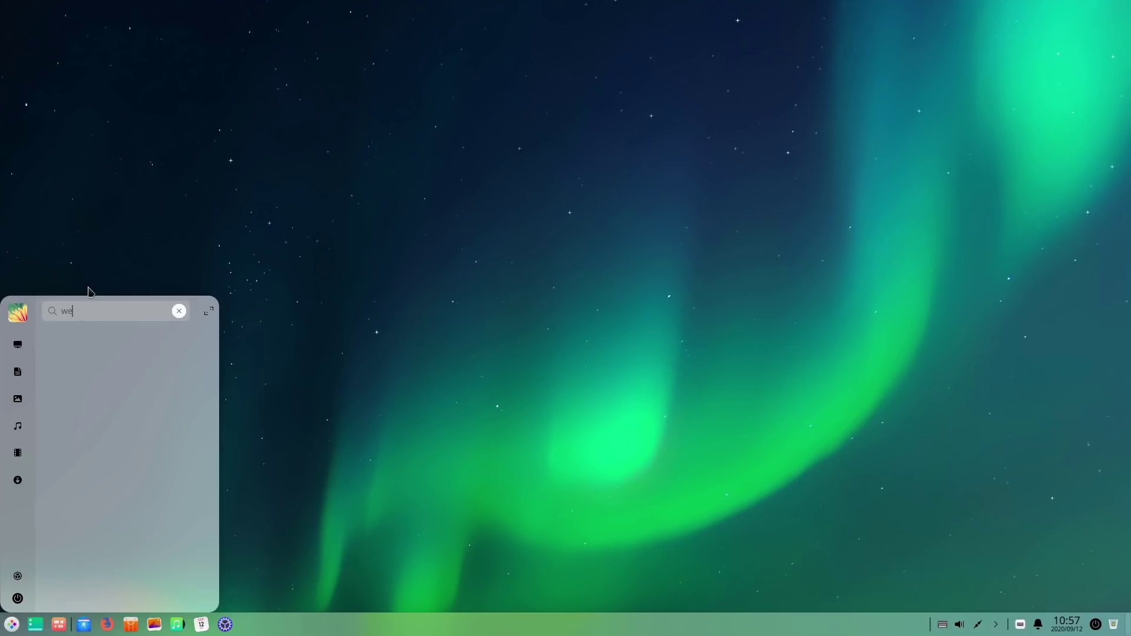
type("ll")
key("BackSpace")
left_click(757, 286)
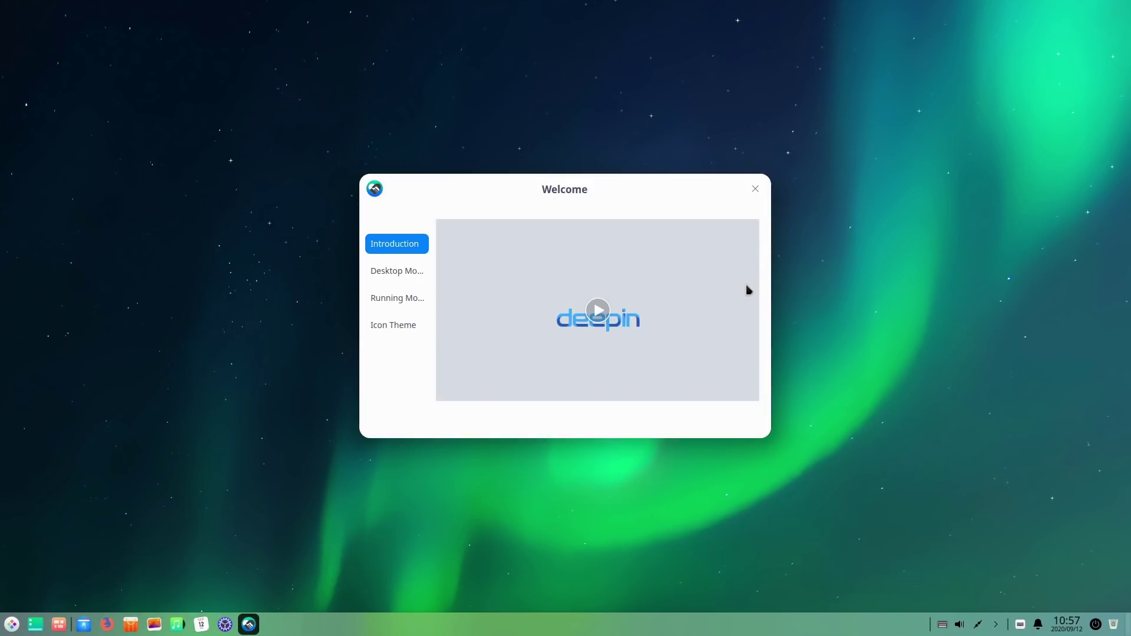
Step: Try Fashion Mode and its launcher, then switch the desktop back to Efficient Mode
left_click(402, 271)
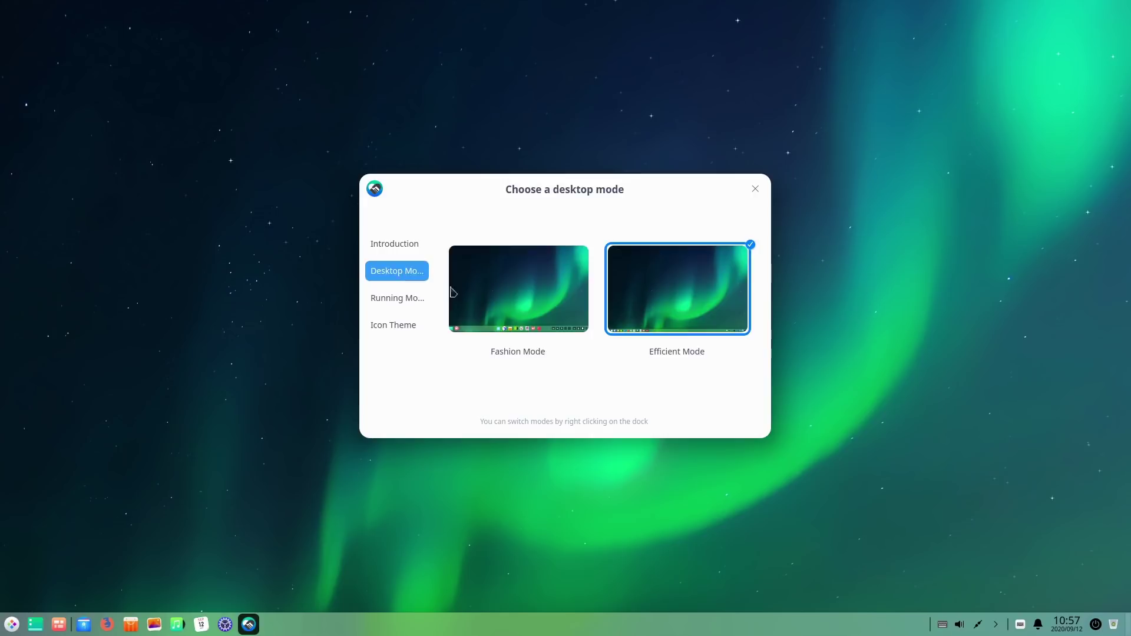
left_click(517, 311)
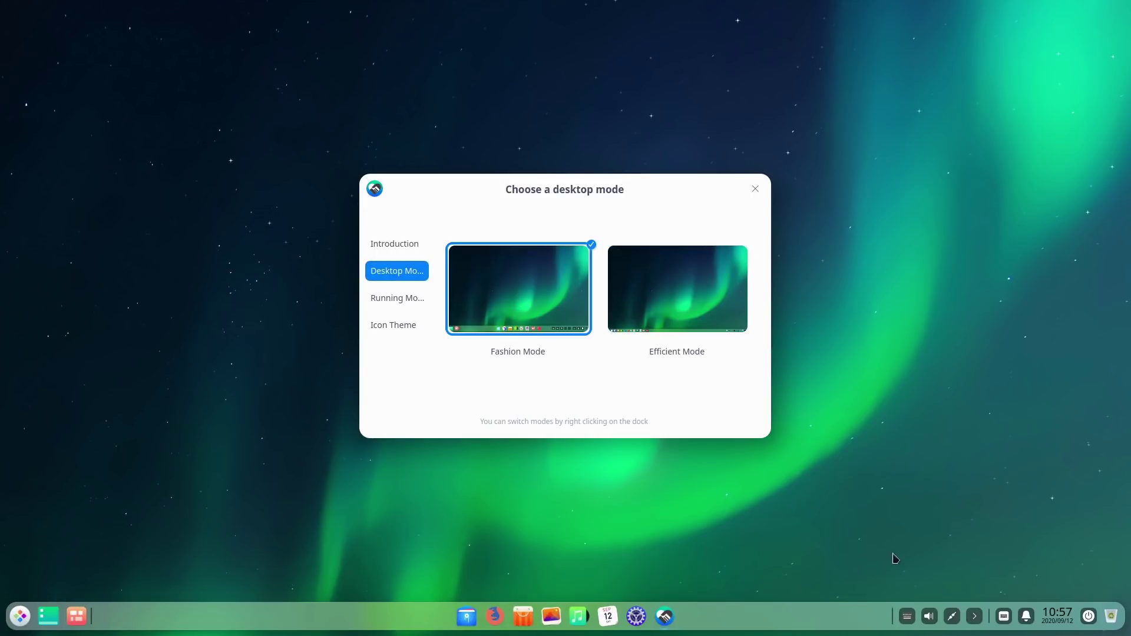
left_click(16, 626)
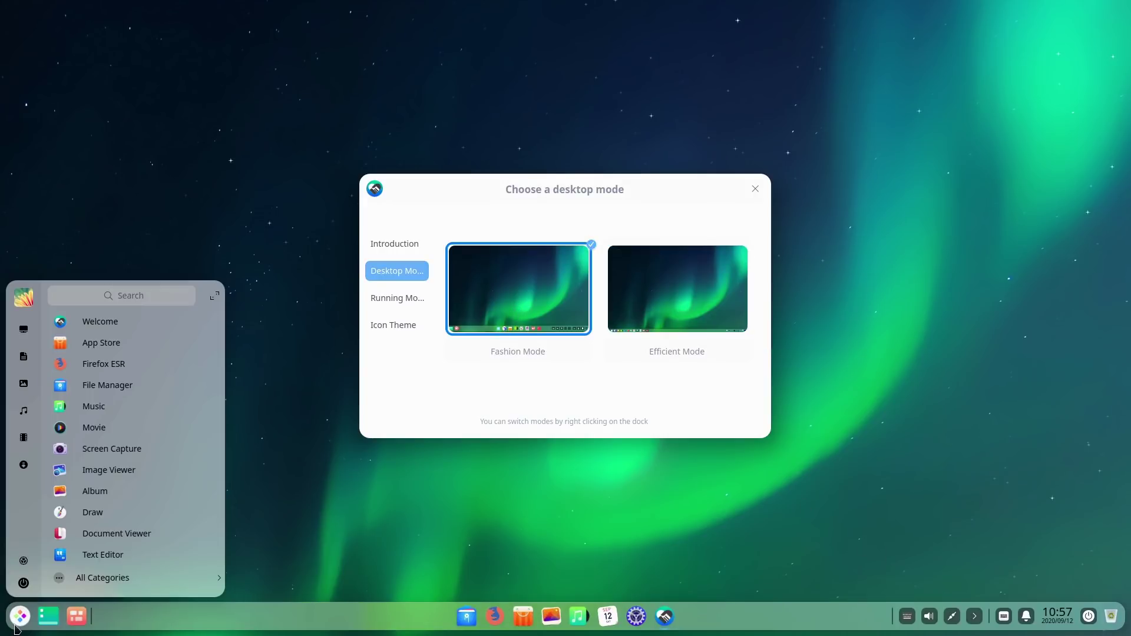
left_click(19, 619)
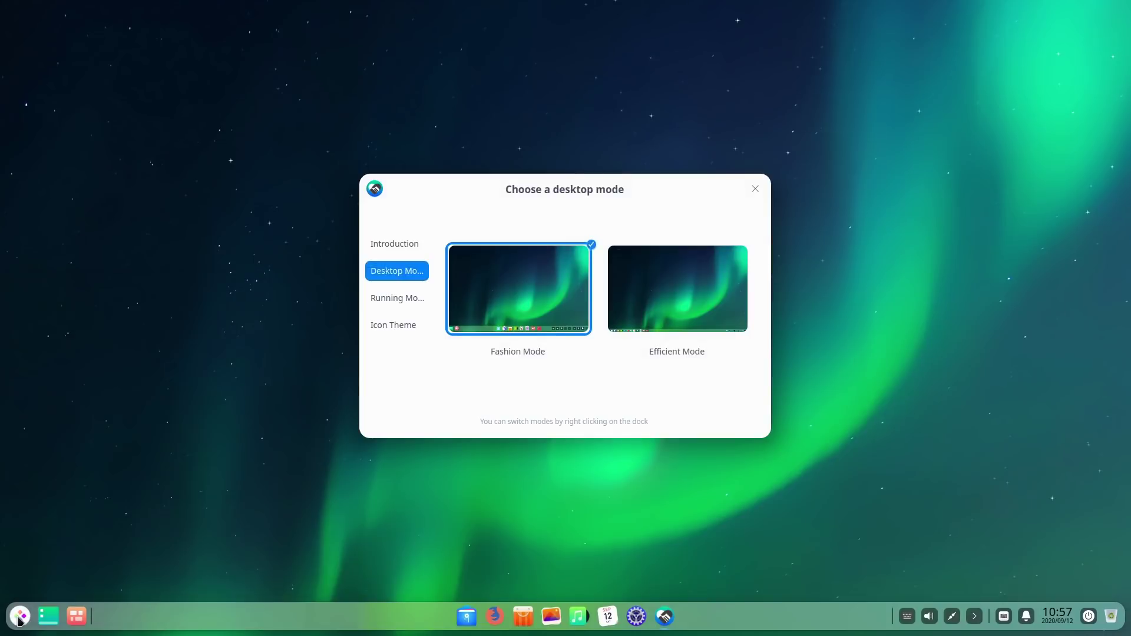
left_click(19, 619)
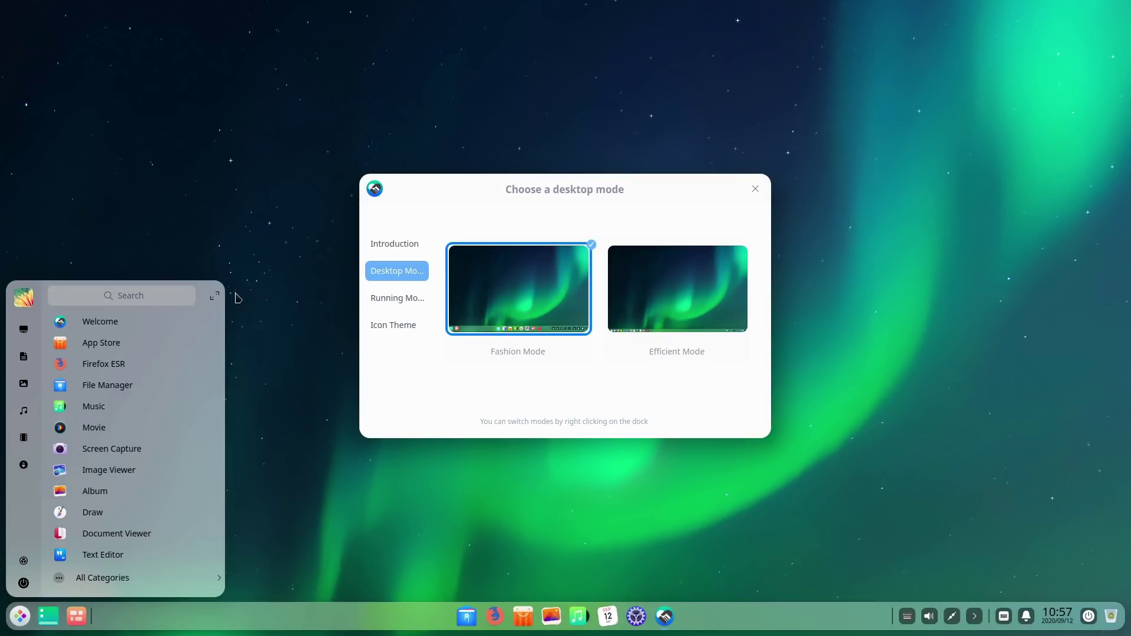
key("Escape")
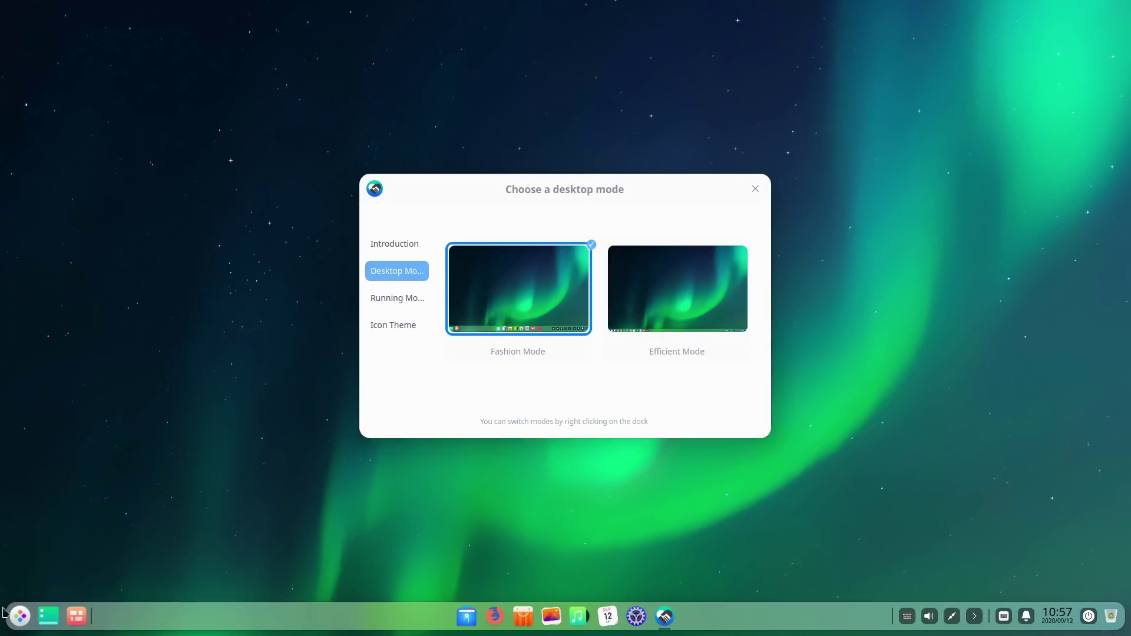
left_click(20, 619)
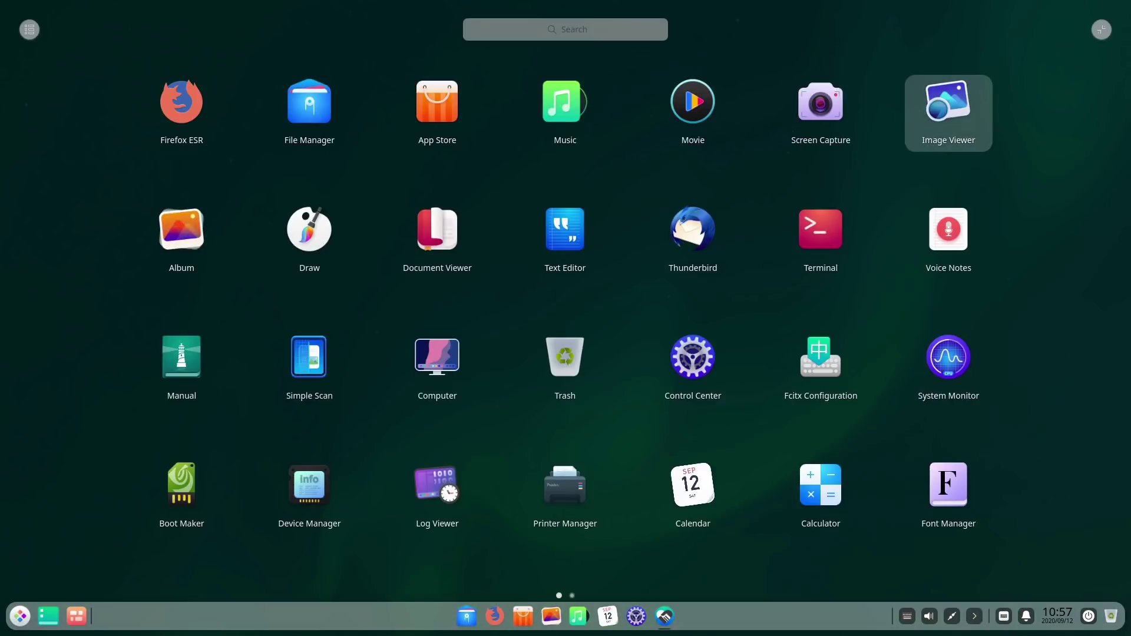
left_click(1103, 32)
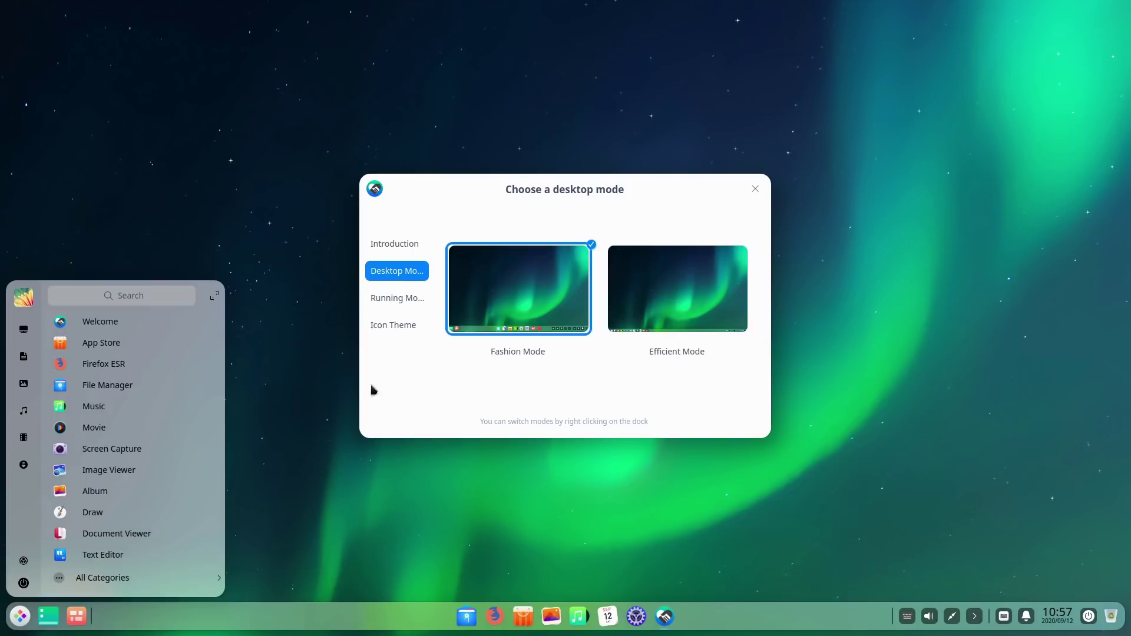
left_click(697, 280)
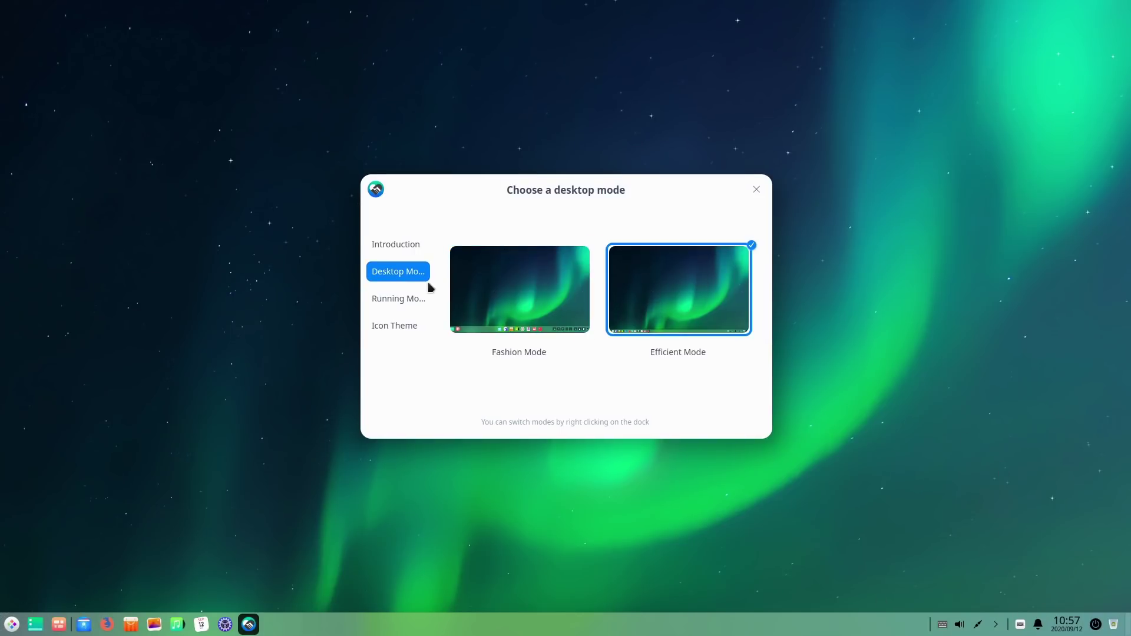
Step: Switch the running mode to Normal Mode, then back to Effect Mode
left_click(419, 300)
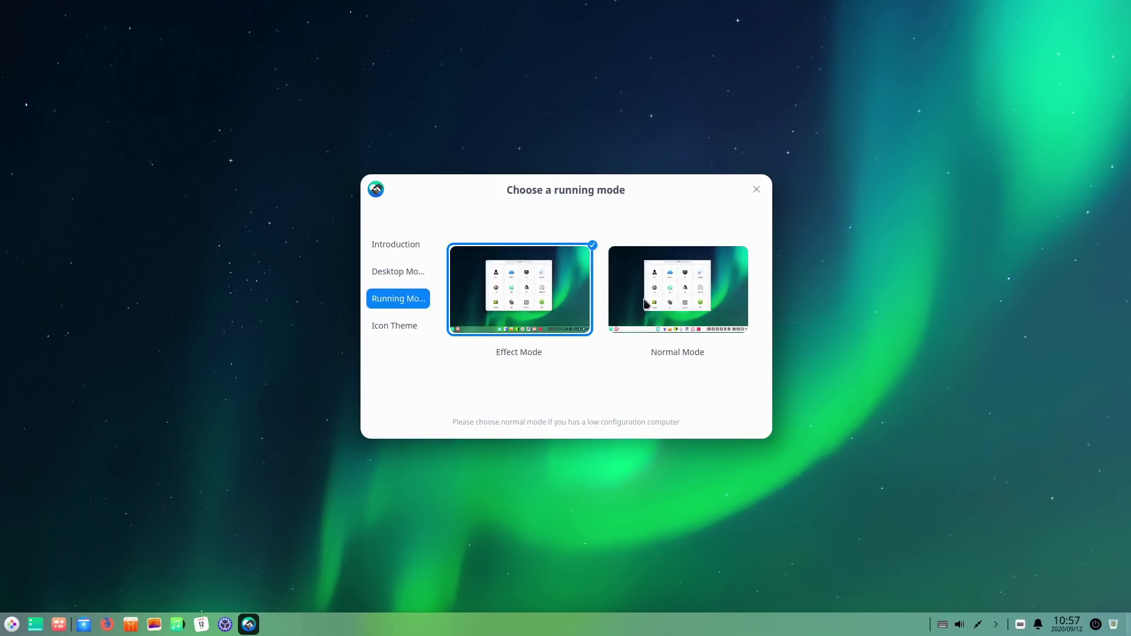
left_click(670, 286)
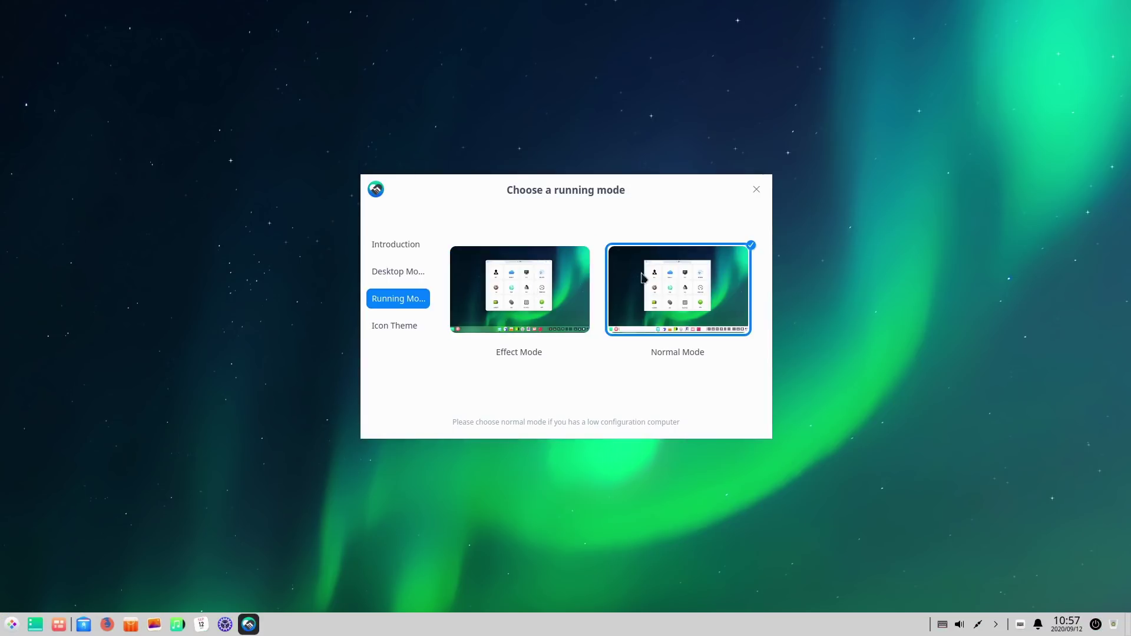
left_click(547, 303)
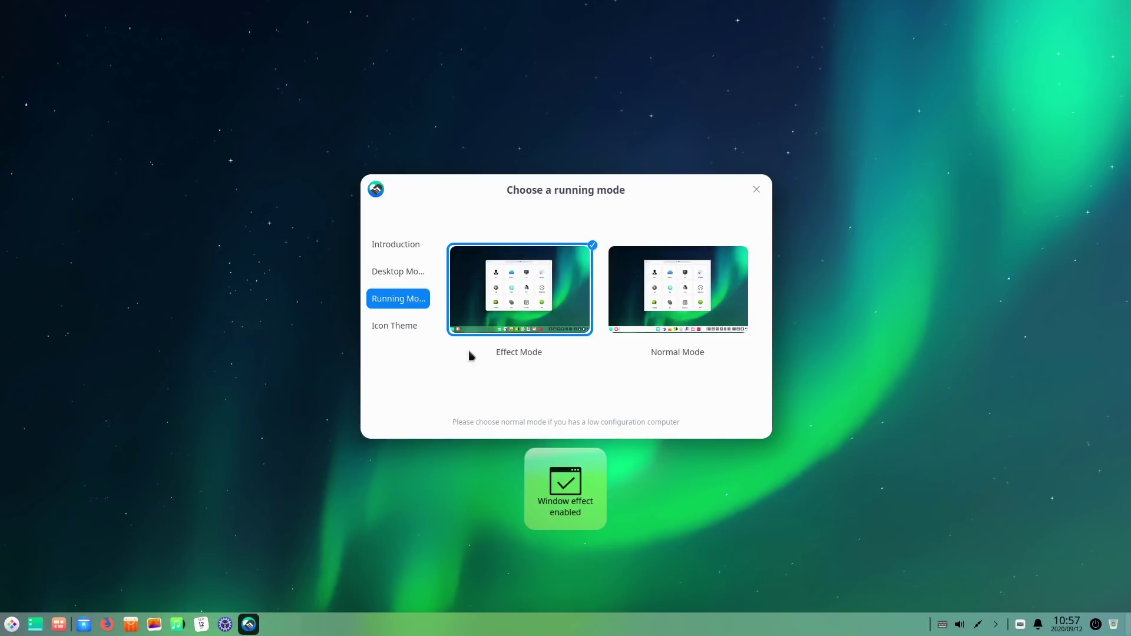
Step: Try the bloom-dark, bloom-classic-dark and bloom-classic icon themes, restore bloom, and close Welcome
left_click(410, 330)
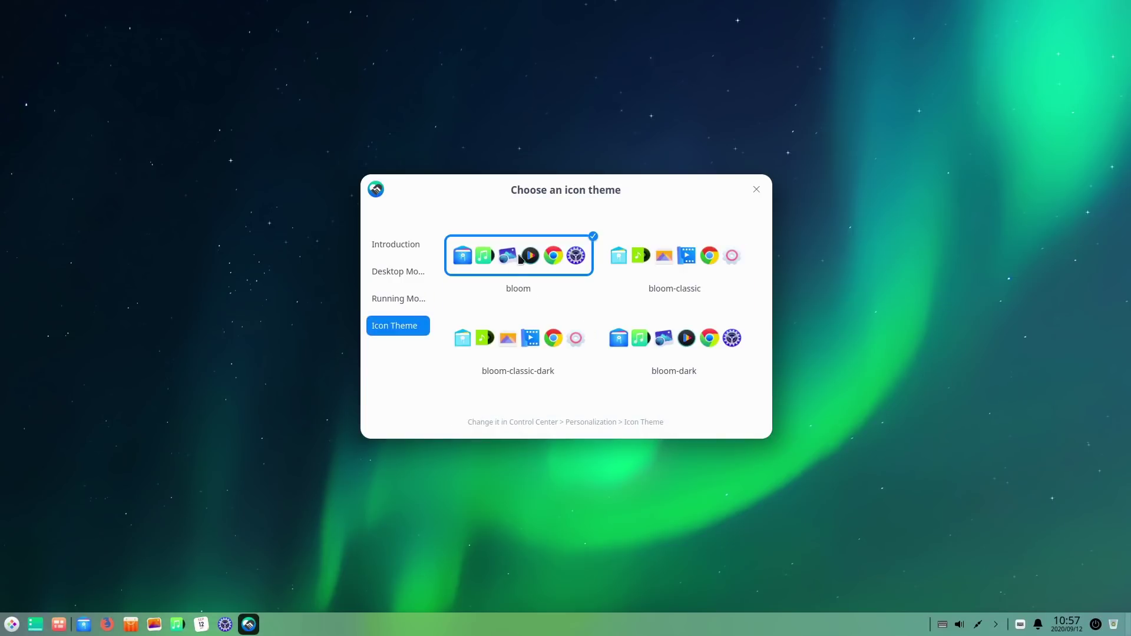
left_click(663, 343)
left_click(554, 346)
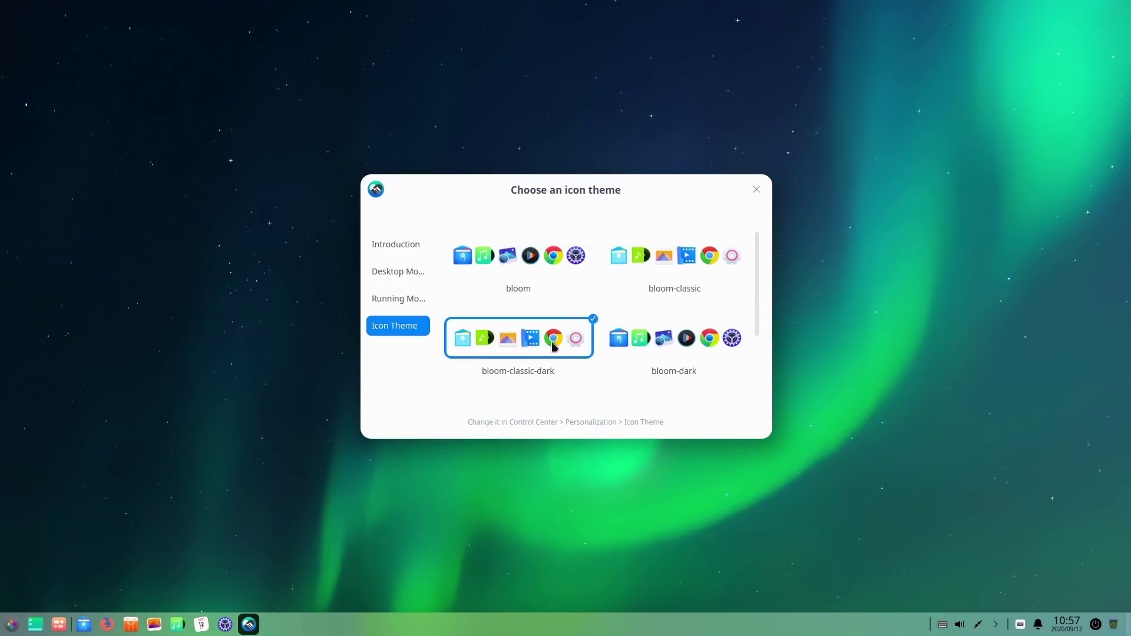
left_click(674, 278)
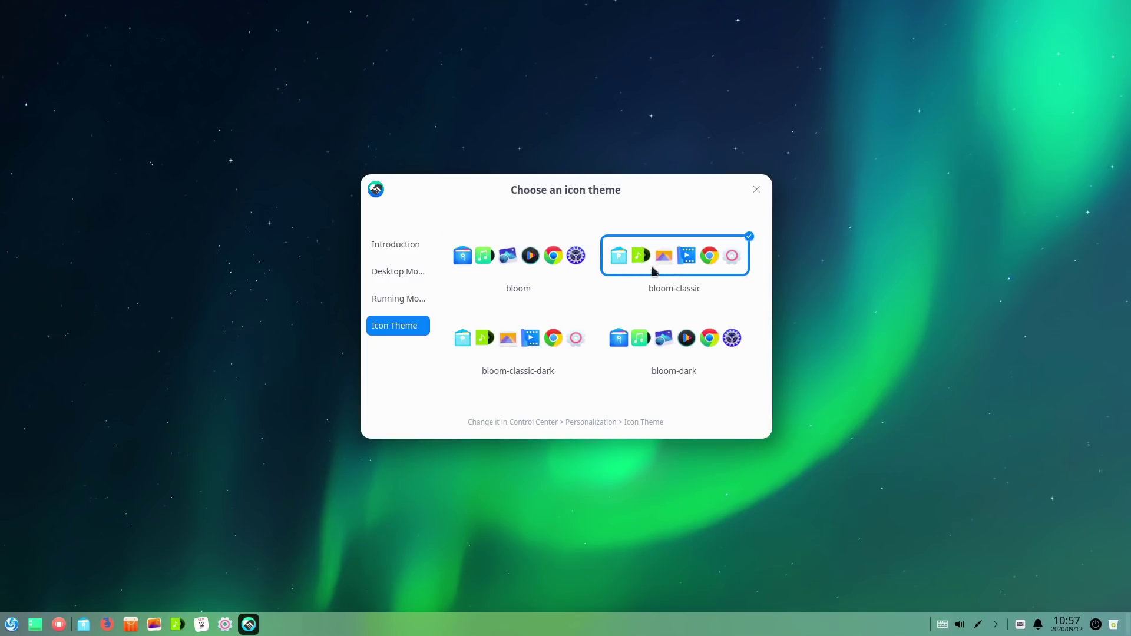
left_click(576, 252)
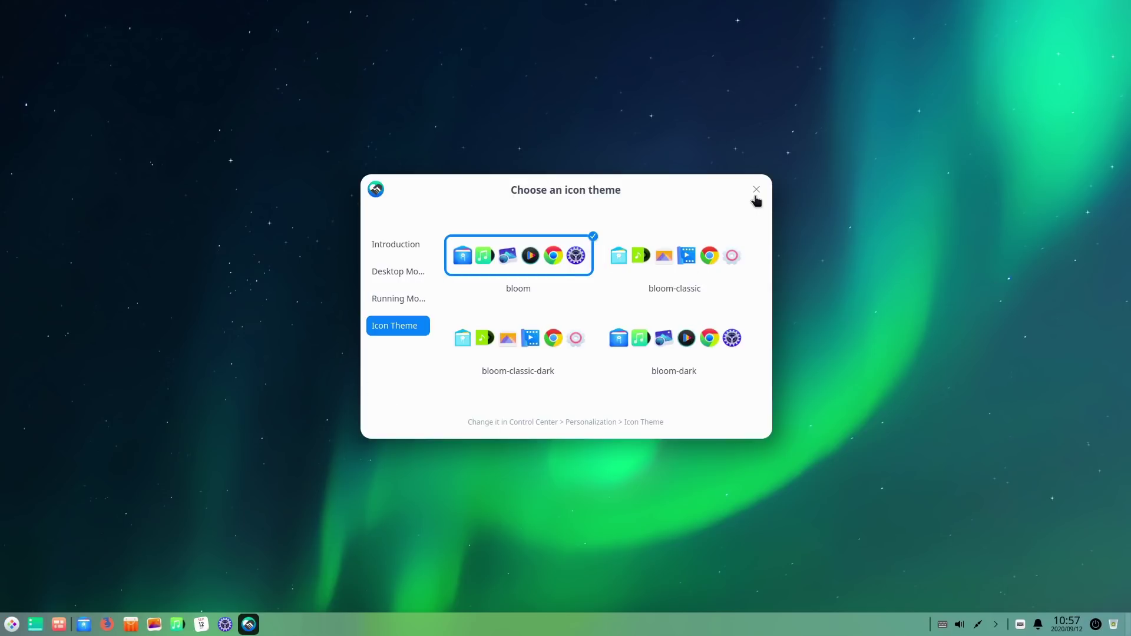
left_click_drag(757, 277, 826, 172)
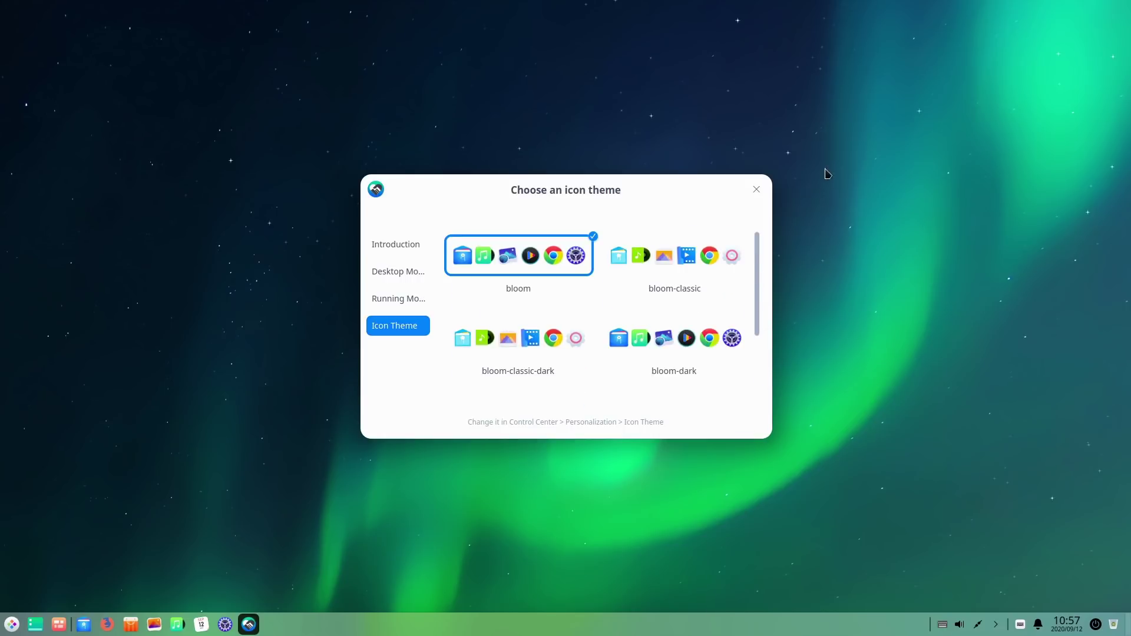
left_click(756, 190)
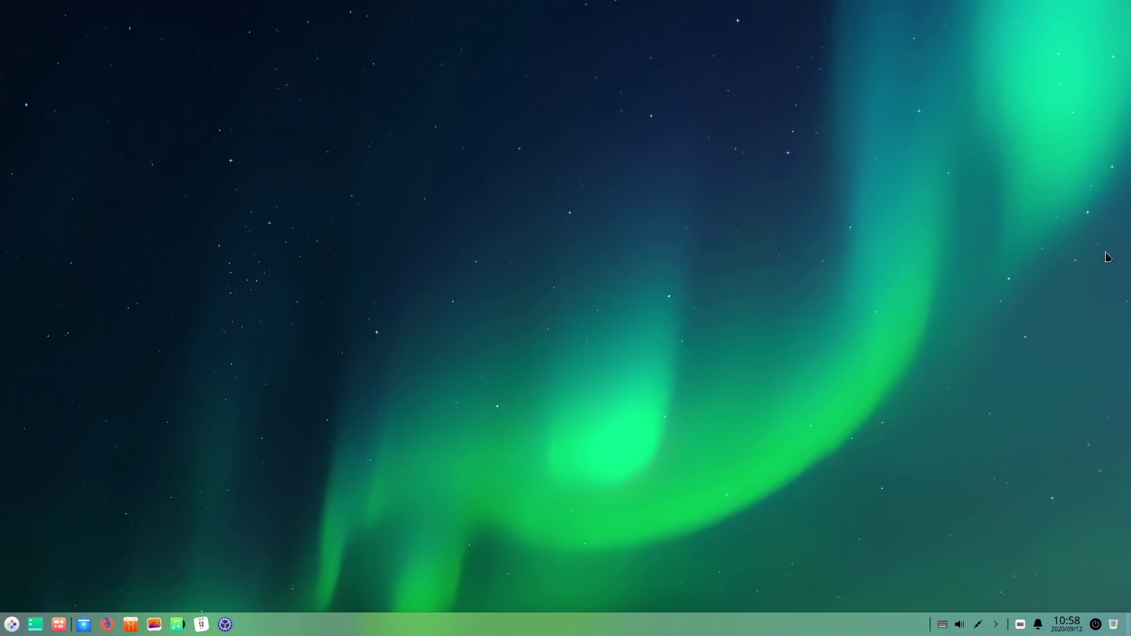
Step: In Control Center's Display settings, try scaling at 1.25 and return it to 1.0
left_click(227, 623)
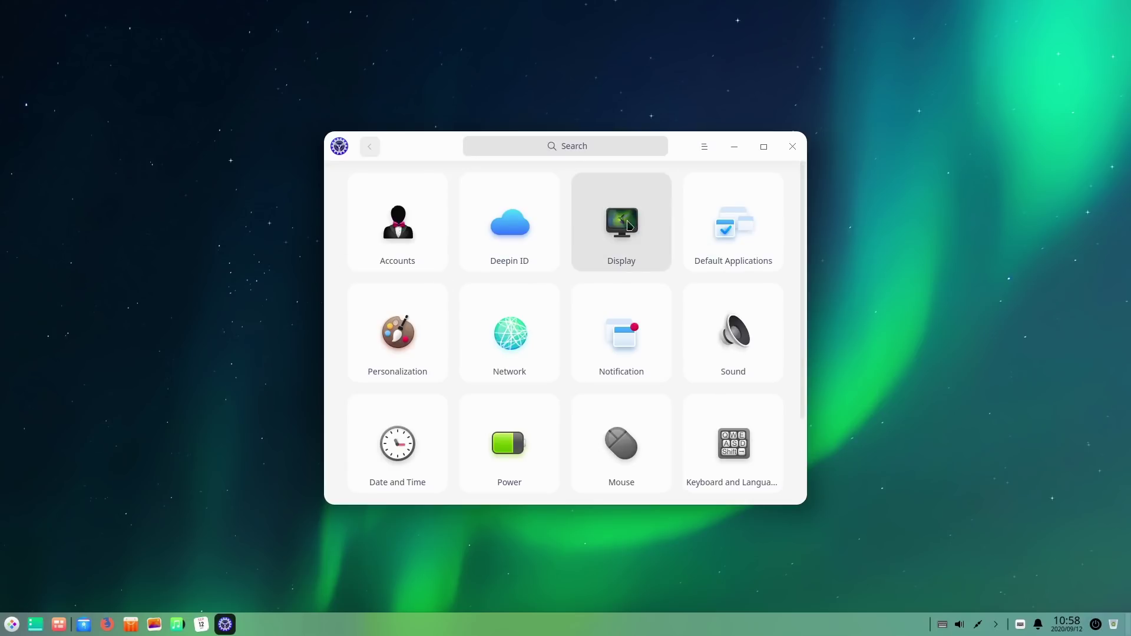
left_click(629, 226)
left_click(494, 215)
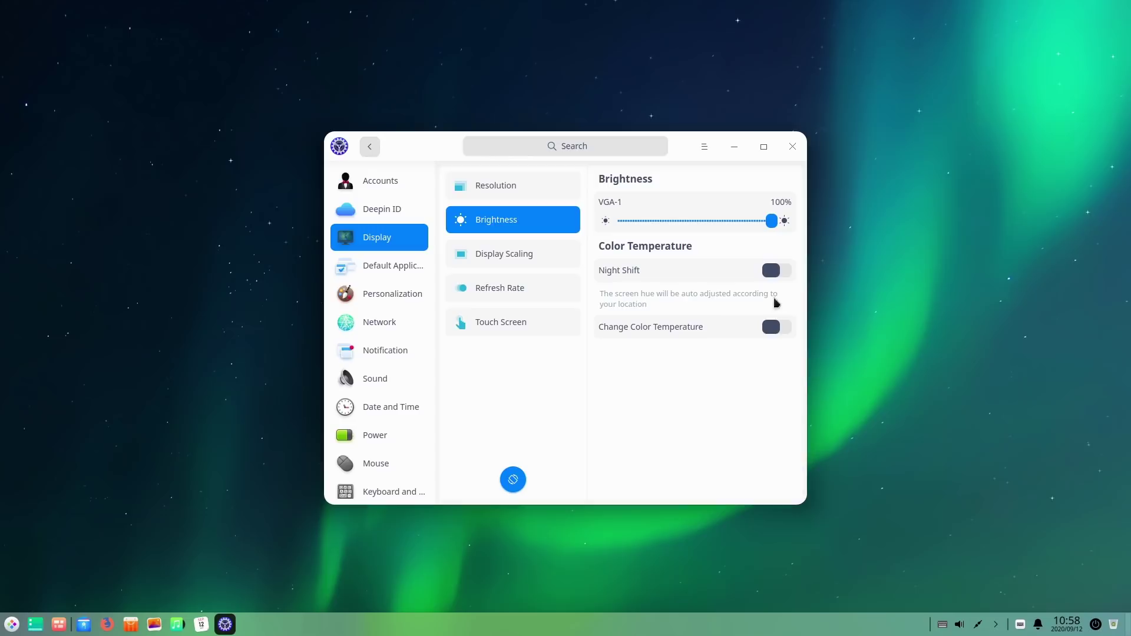
left_click(494, 258)
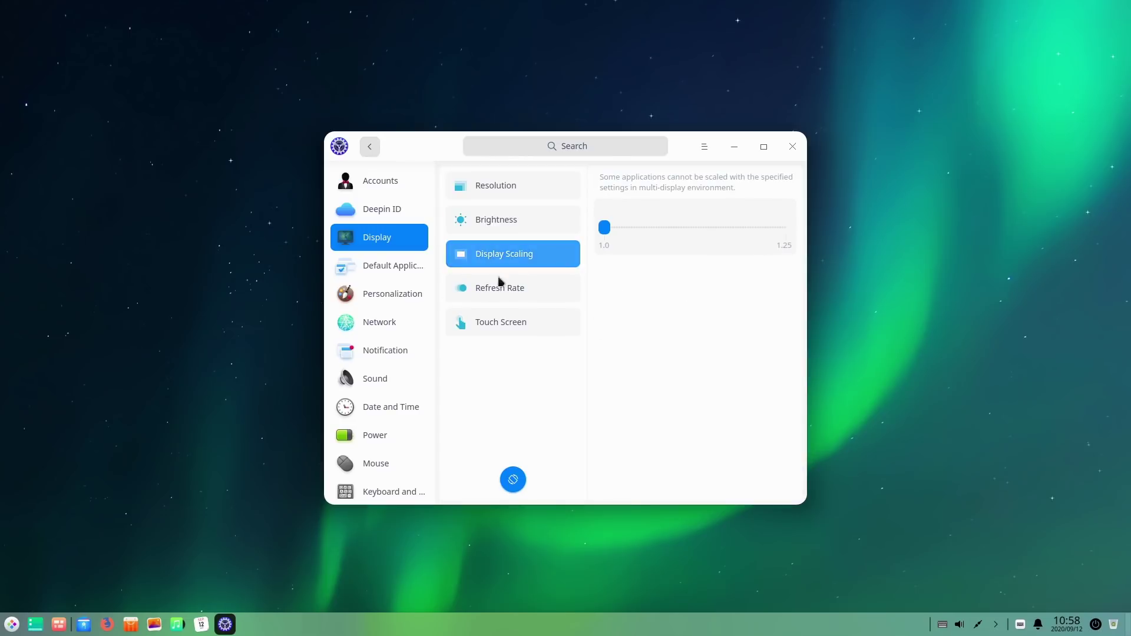
left_click(697, 236)
left_click(661, 238)
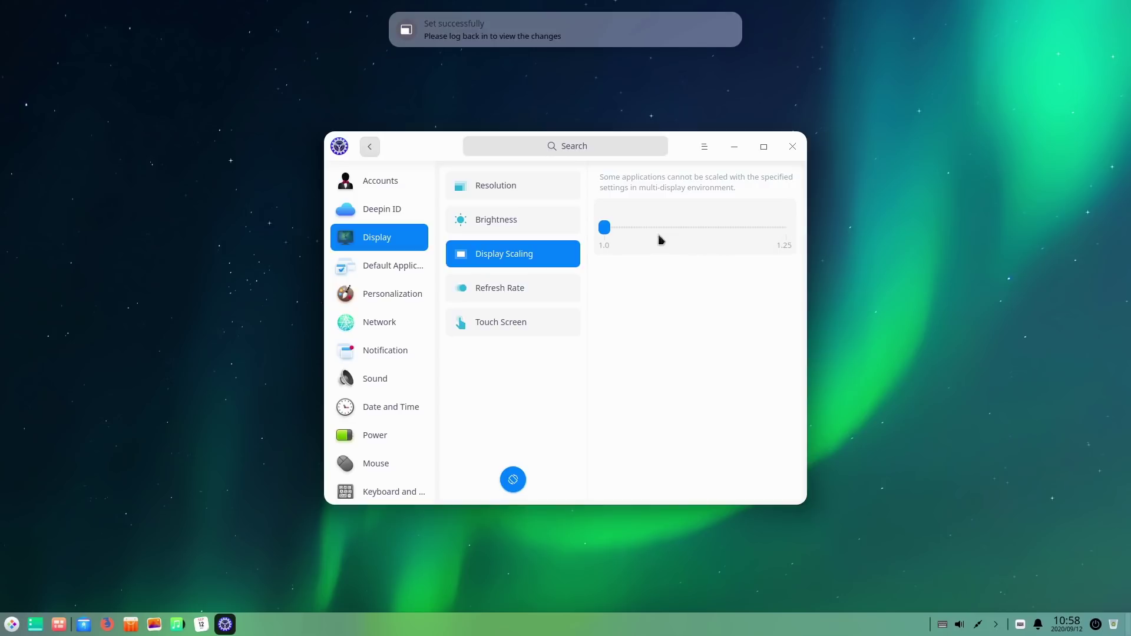
Step: Check refresh rate, touch screen mapping and resolutions, then go to Default Applications
left_click(513, 295)
left_click(498, 318)
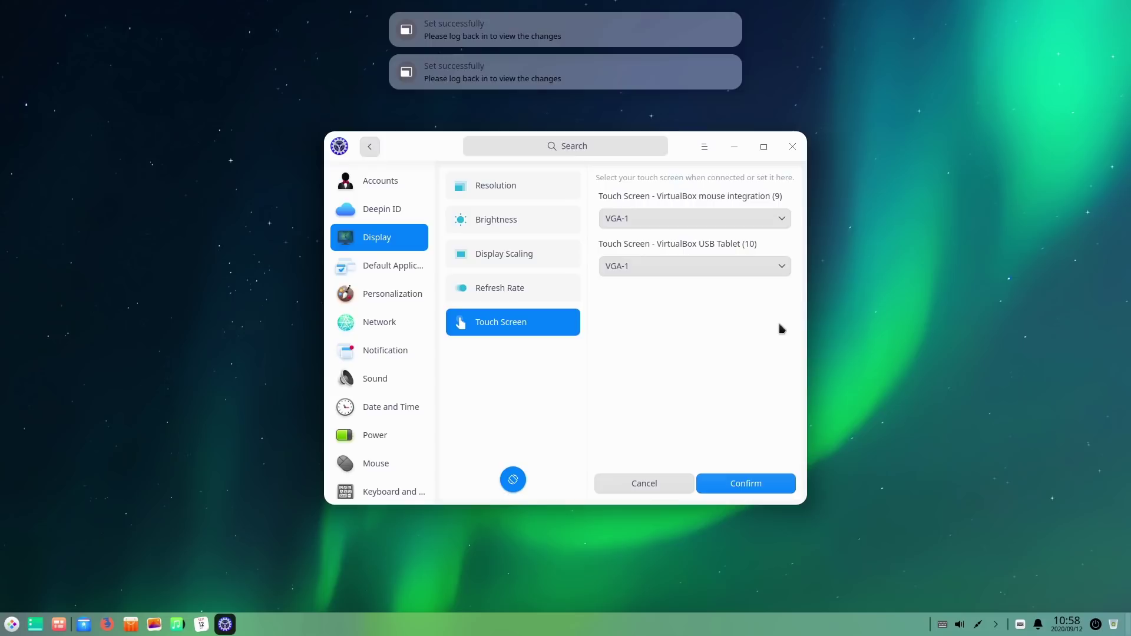
left_click(780, 260)
left_click(669, 366)
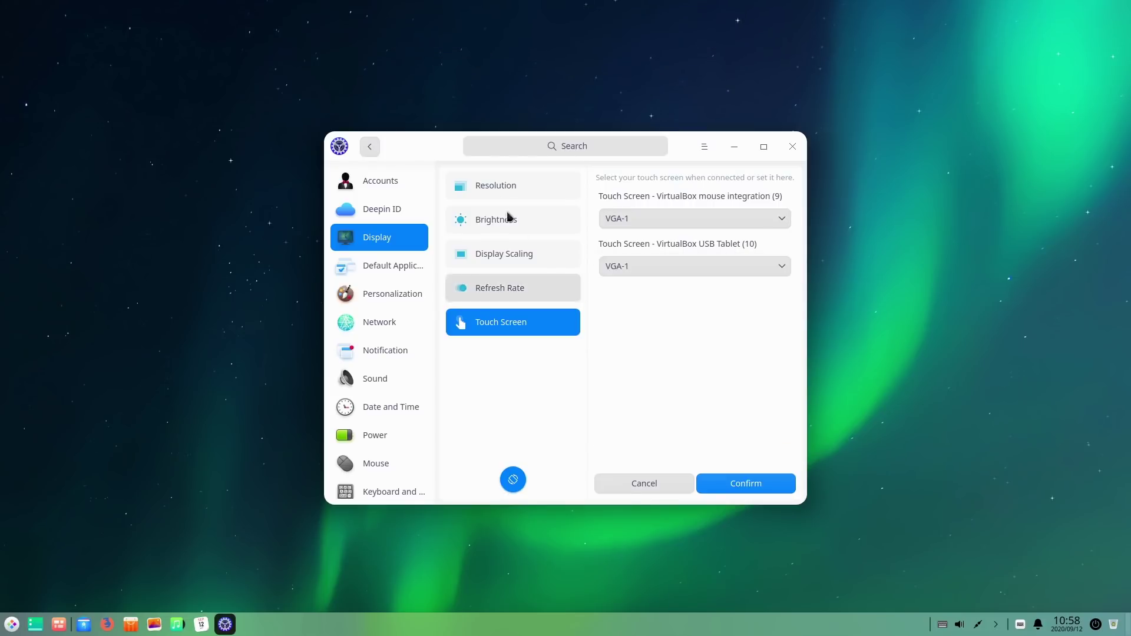
left_click(494, 187)
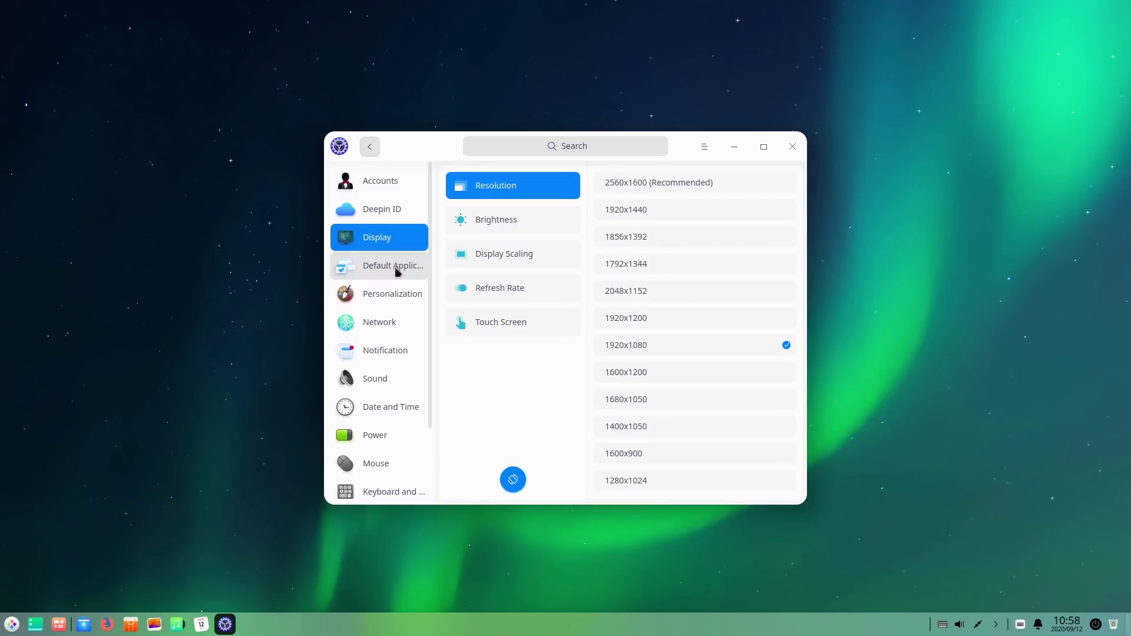
left_click(394, 266)
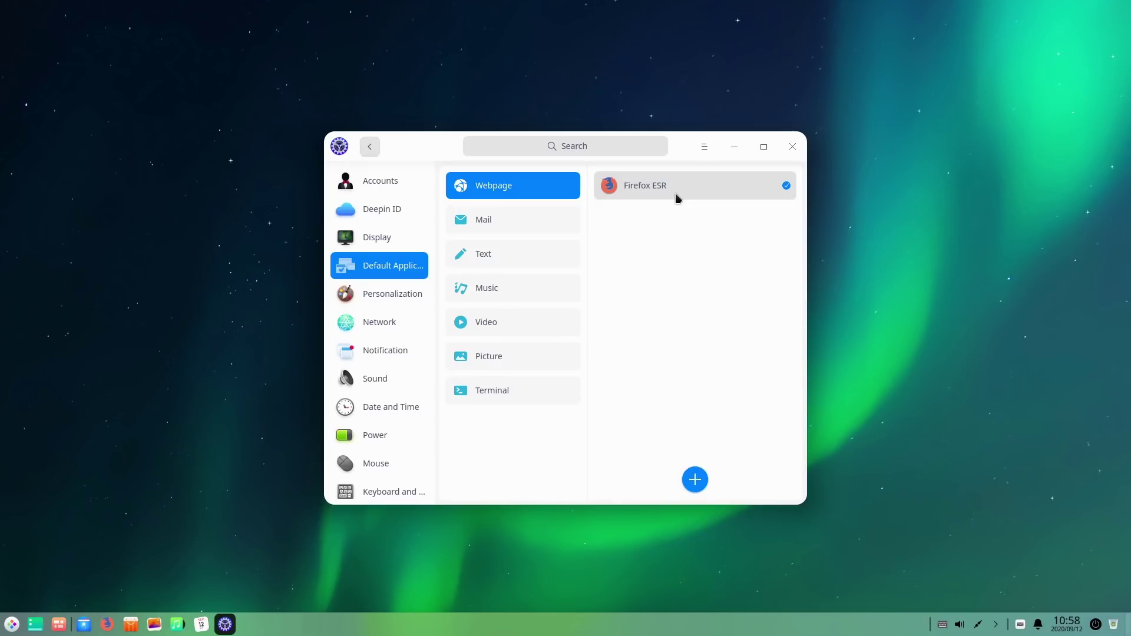
Step: Review the default Mail, Text, Music, Video, Picture and Terminal applications
left_click(485, 219)
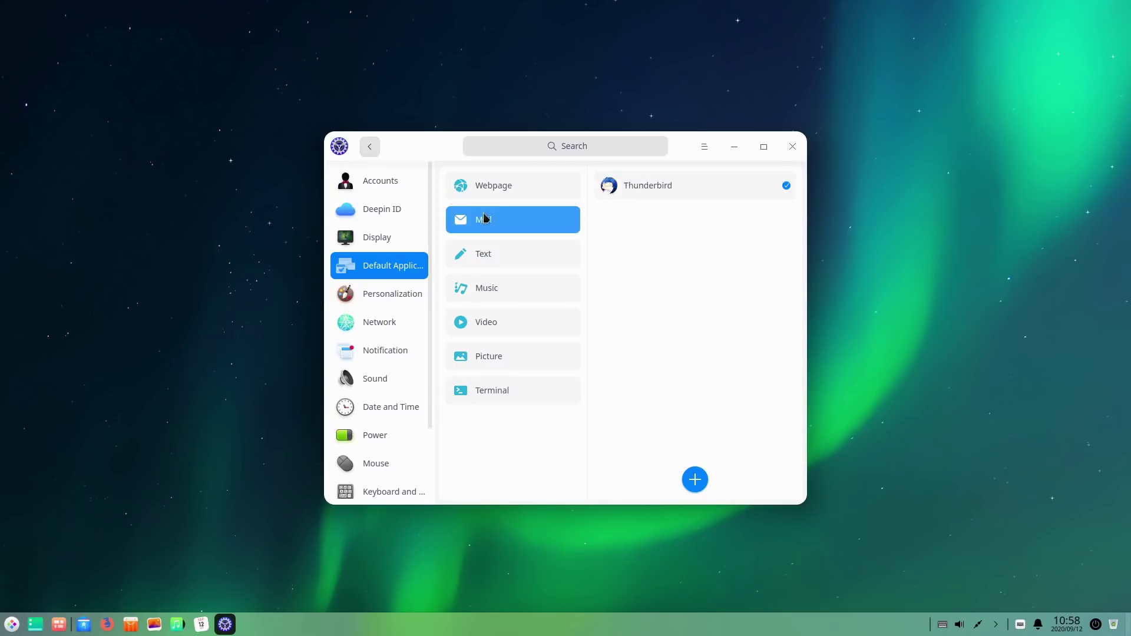
left_click(493, 253)
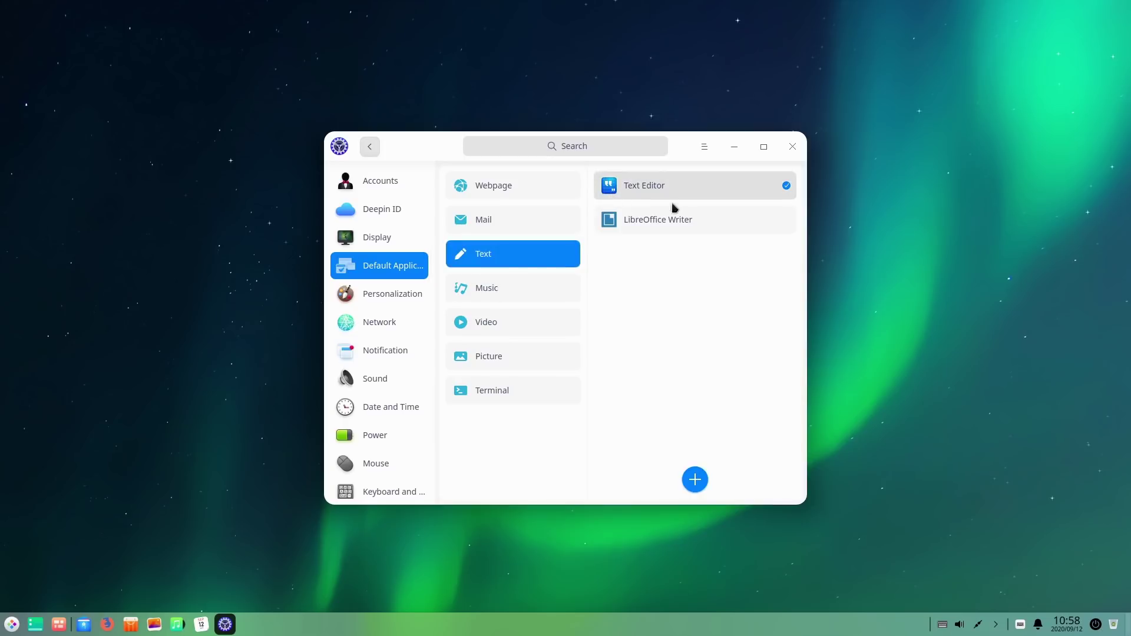
left_click(491, 295)
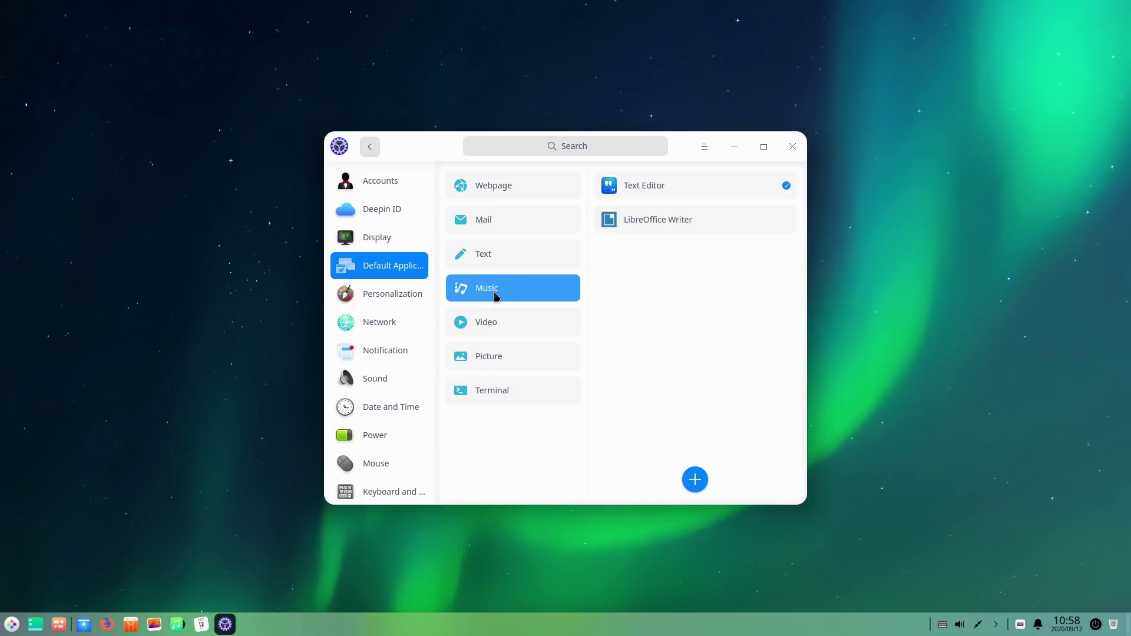
left_click(479, 333)
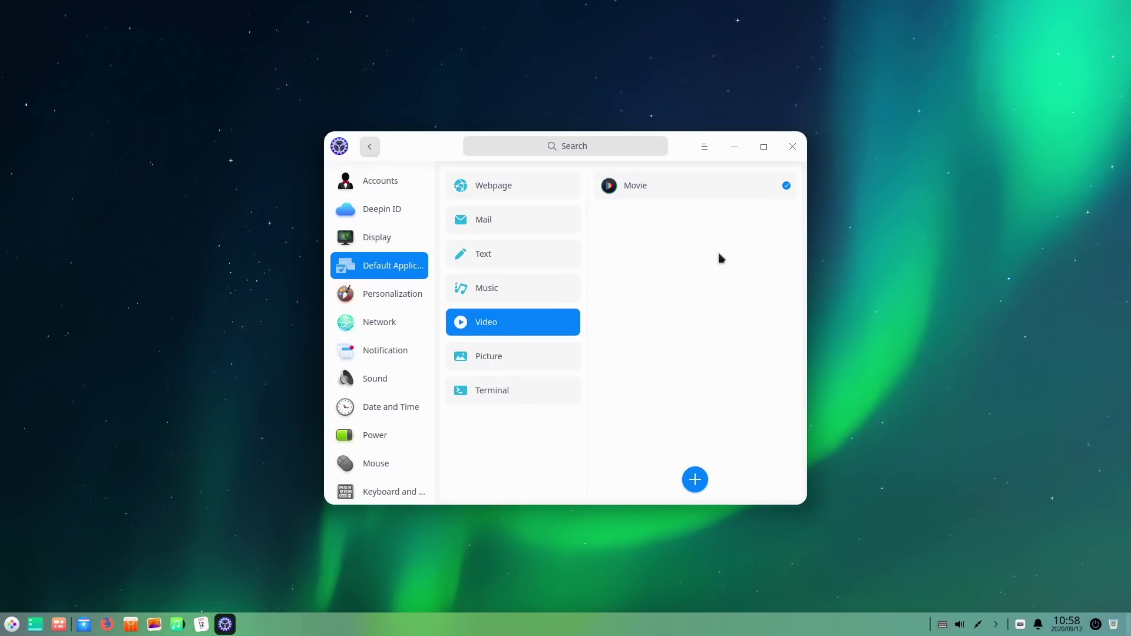
left_click(456, 365)
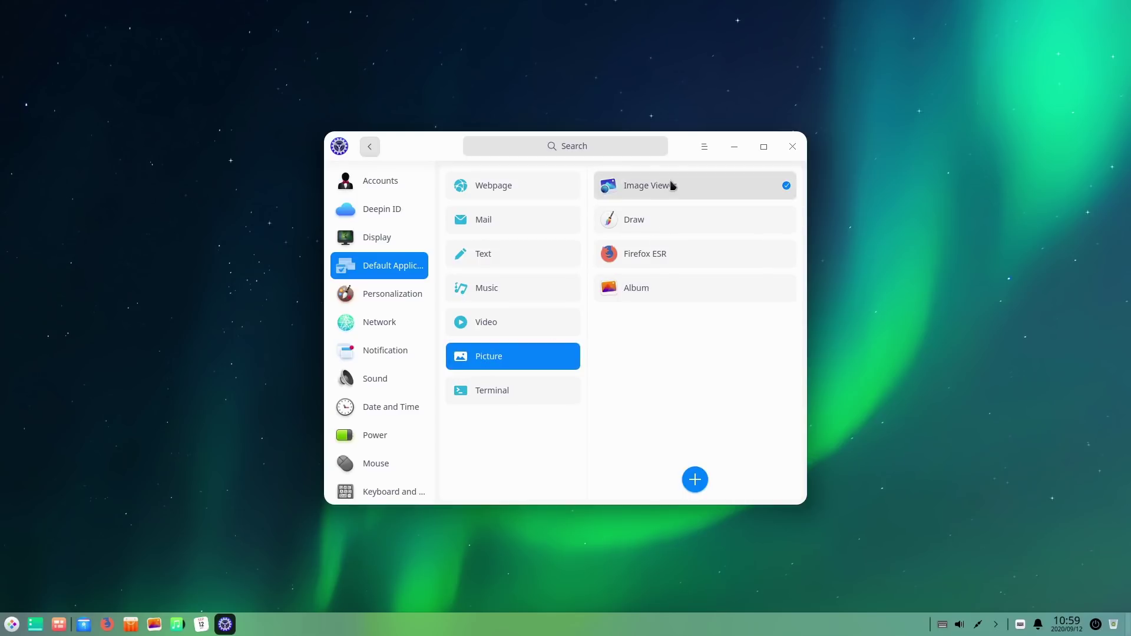
left_click(492, 393)
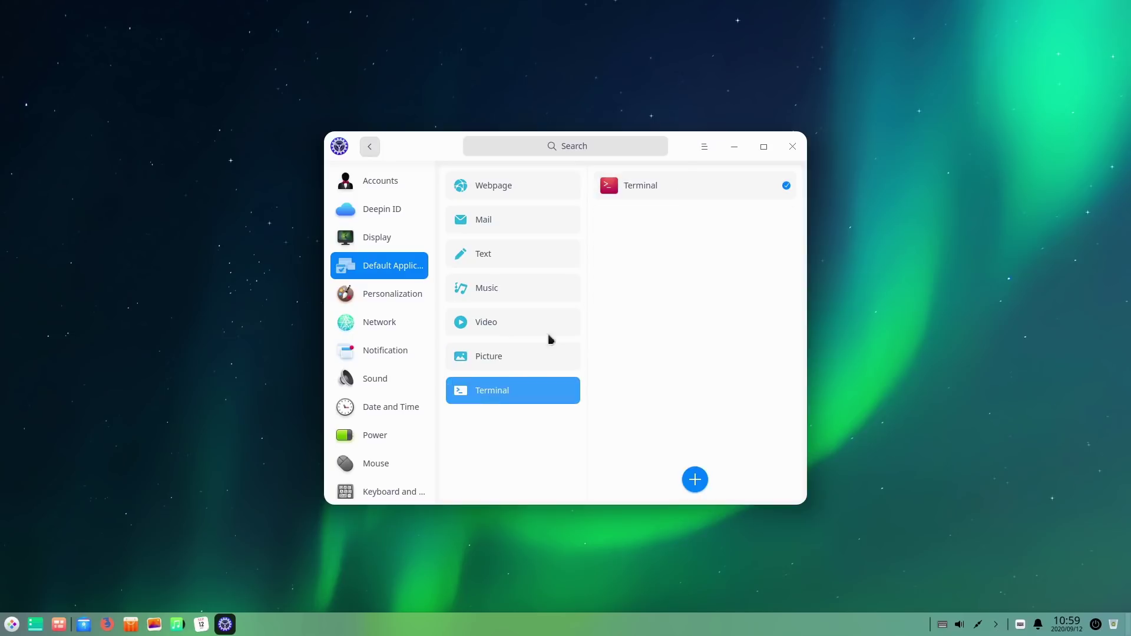
left_click(387, 293)
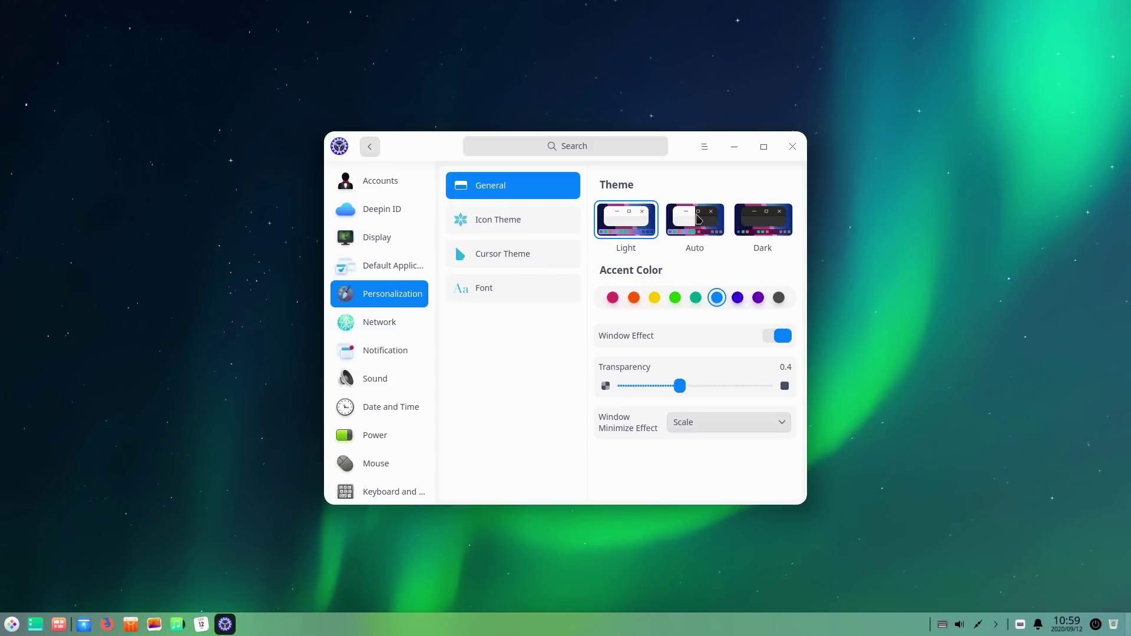
Step: Try the Dark, Automatic and Light themes, settling on Dark
left_click(786, 225)
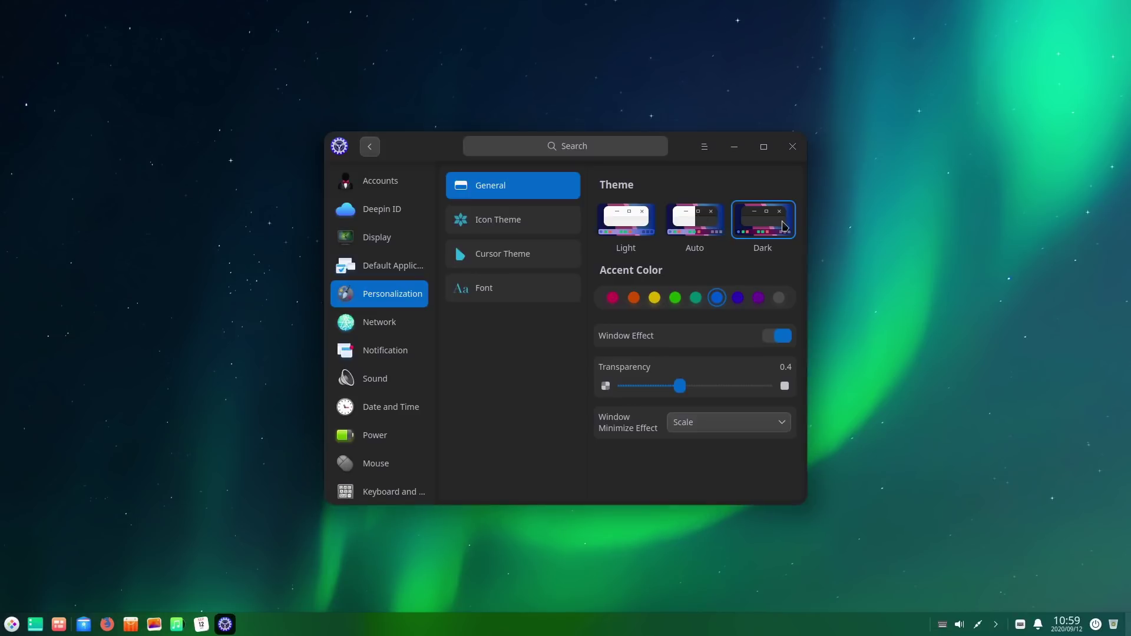
left_click(703, 229)
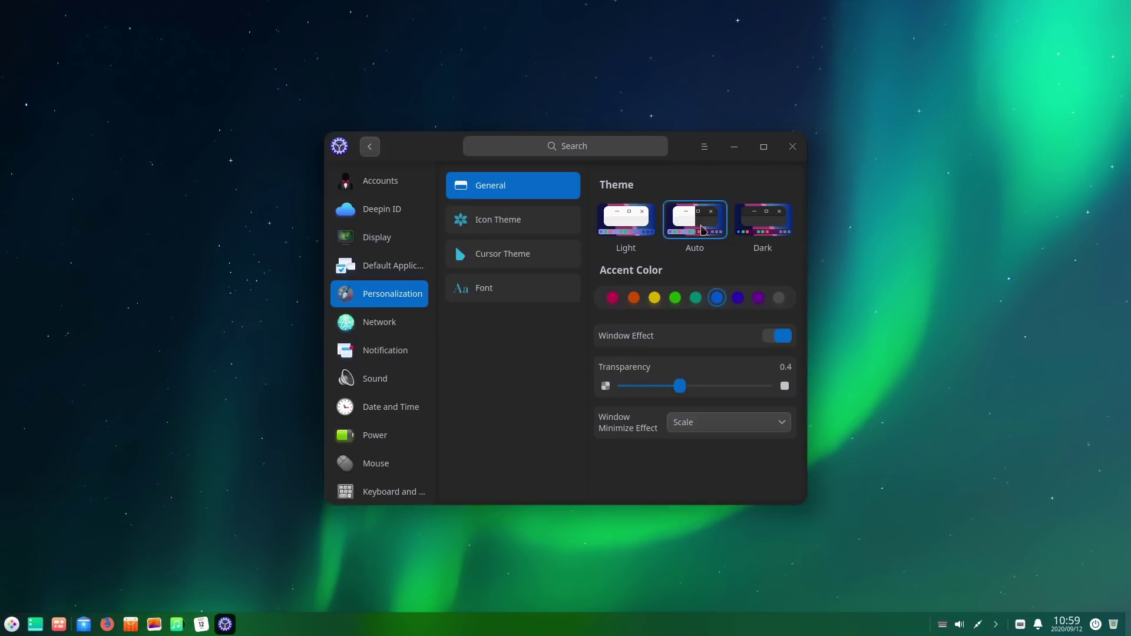
left_click(641, 210)
left_click(761, 226)
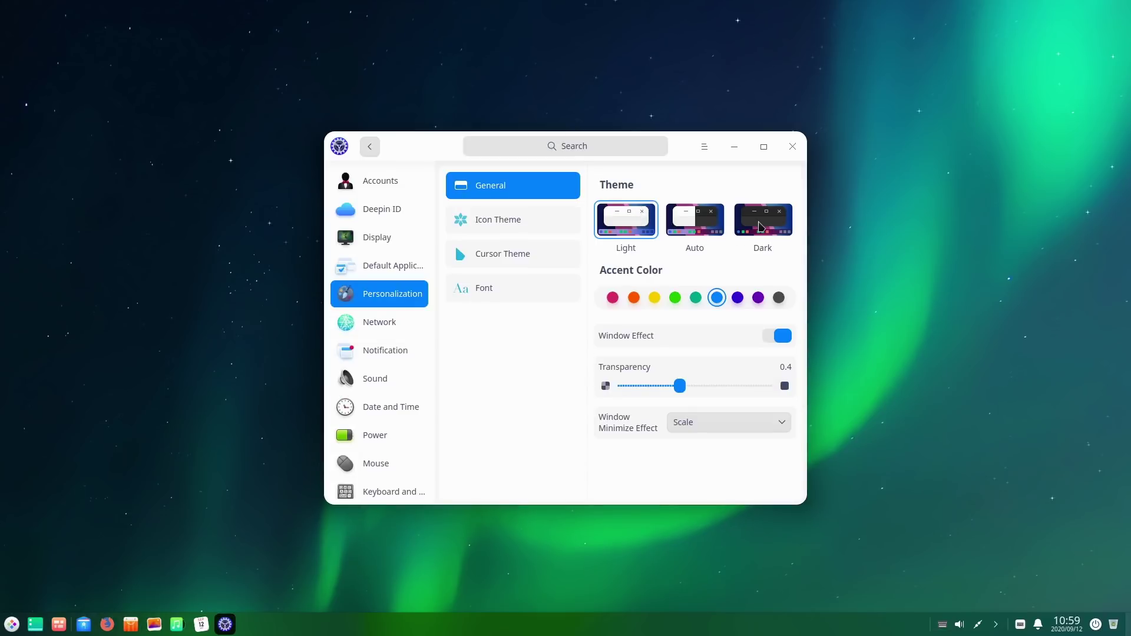
Step: Cycle the accent colour through pink, orange, yellow, green, teal, blue, indigo, purple and grey
left_click(614, 299)
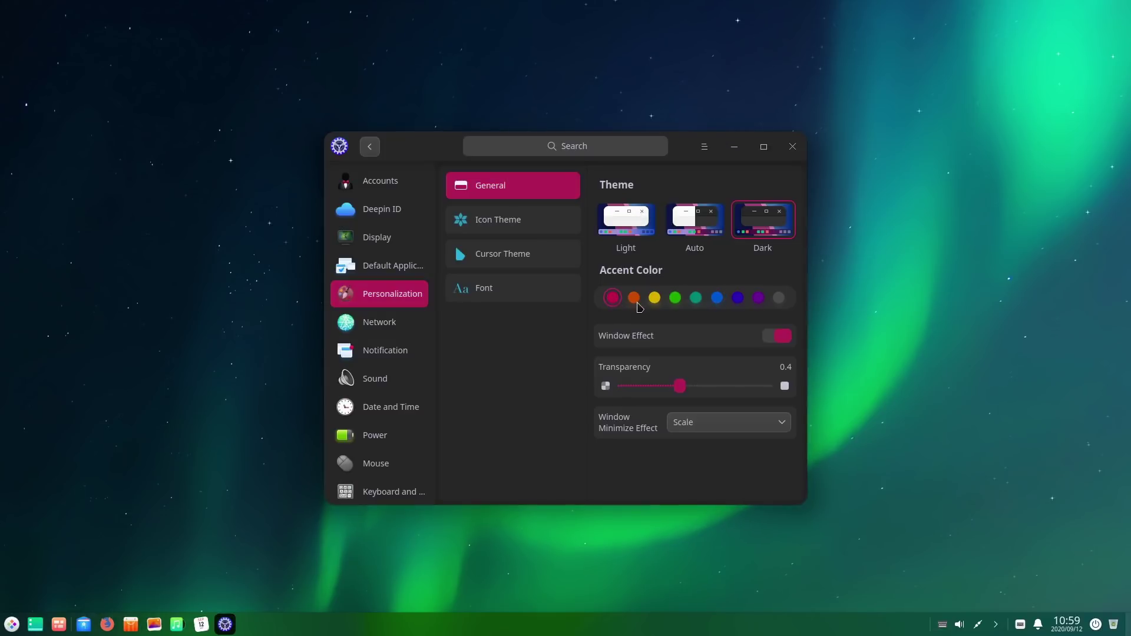
left_click(635, 300)
left_click(652, 300)
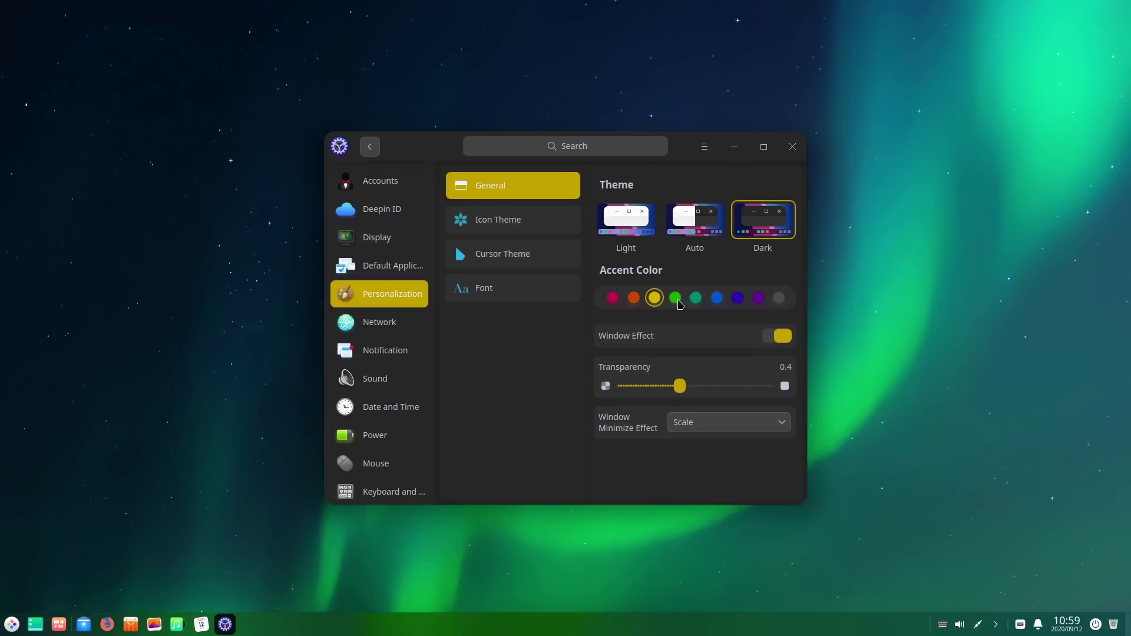
left_click(676, 299)
left_click(698, 302)
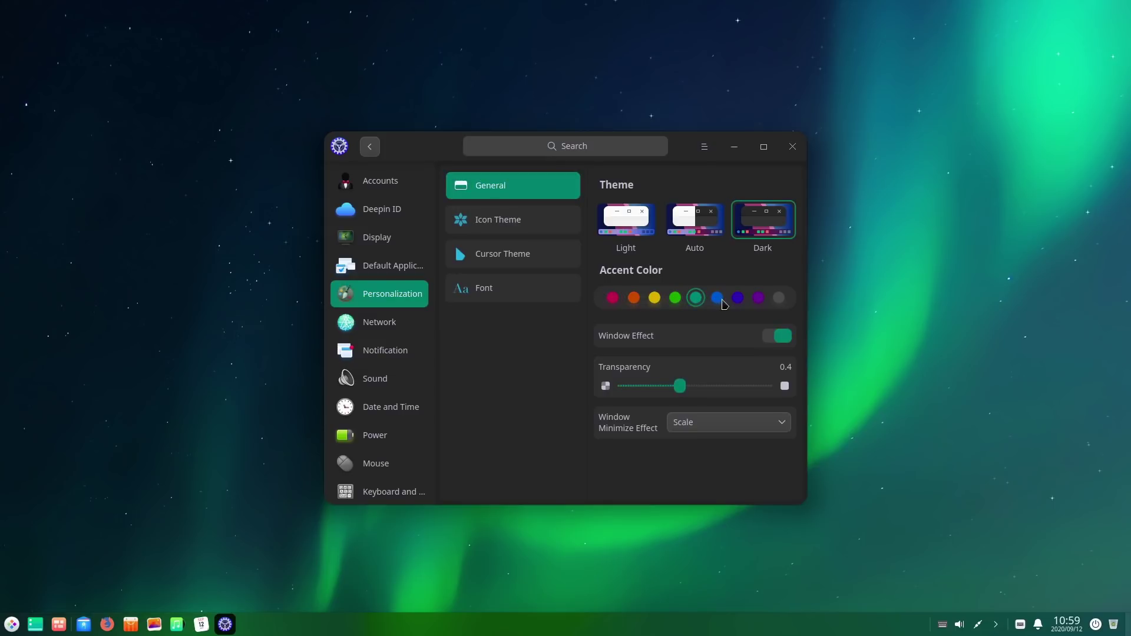
left_click(719, 300)
left_click(739, 300)
left_click(759, 299)
left_click(779, 300)
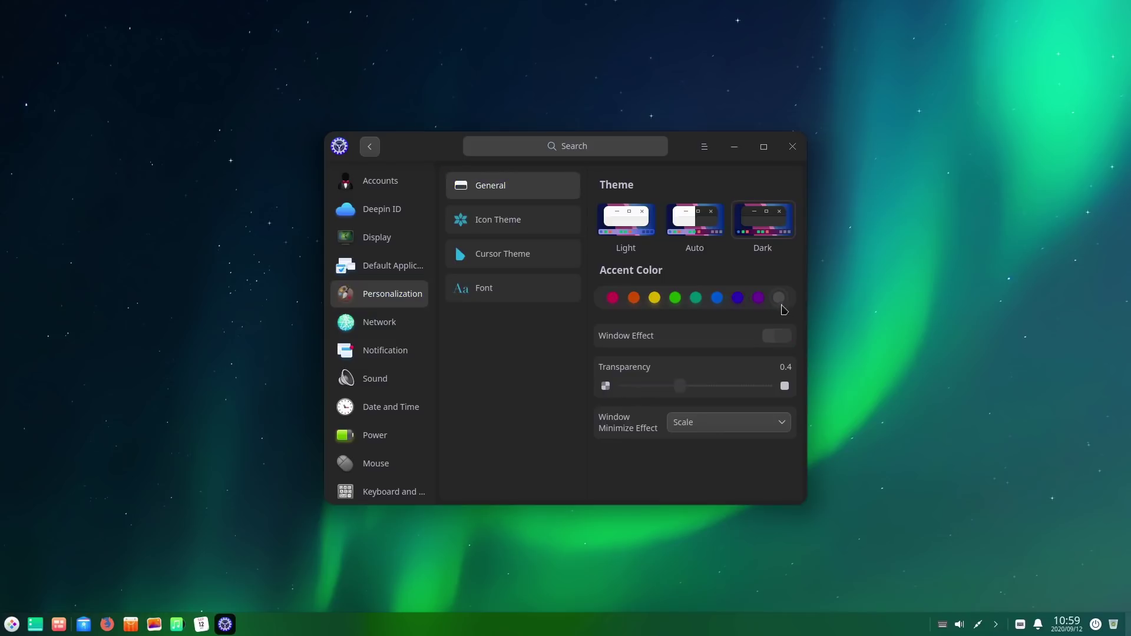
Step: Settle the accent colour on pink after retrying others, and turn window effects off
left_click(694, 299)
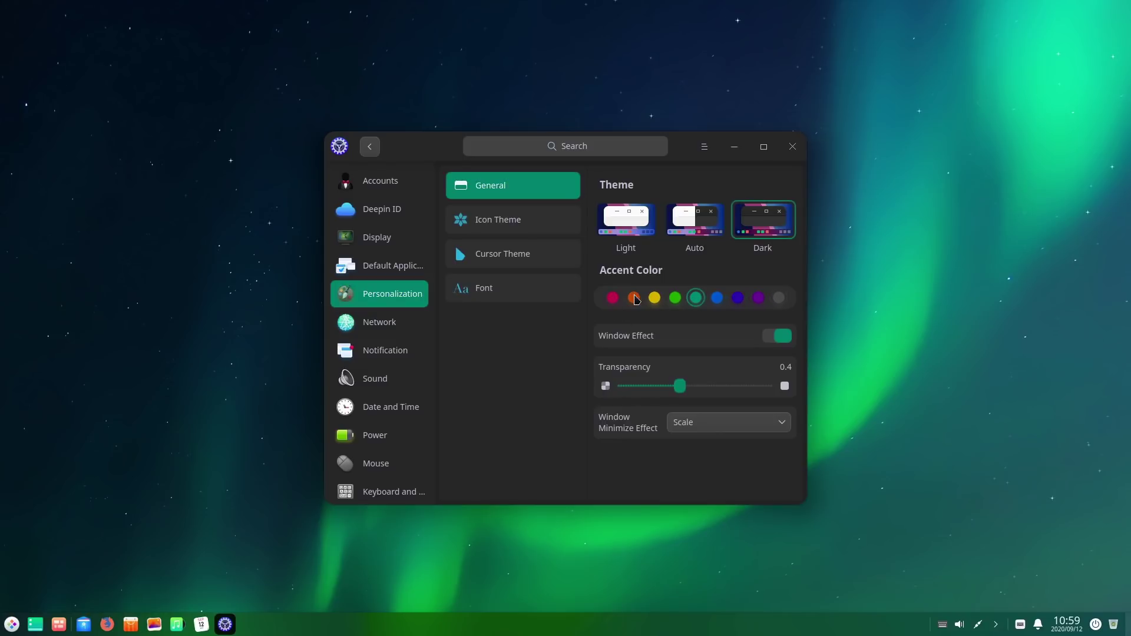
left_click(635, 299)
left_click(612, 299)
left_click(637, 300)
left_click(654, 305)
left_click(613, 301)
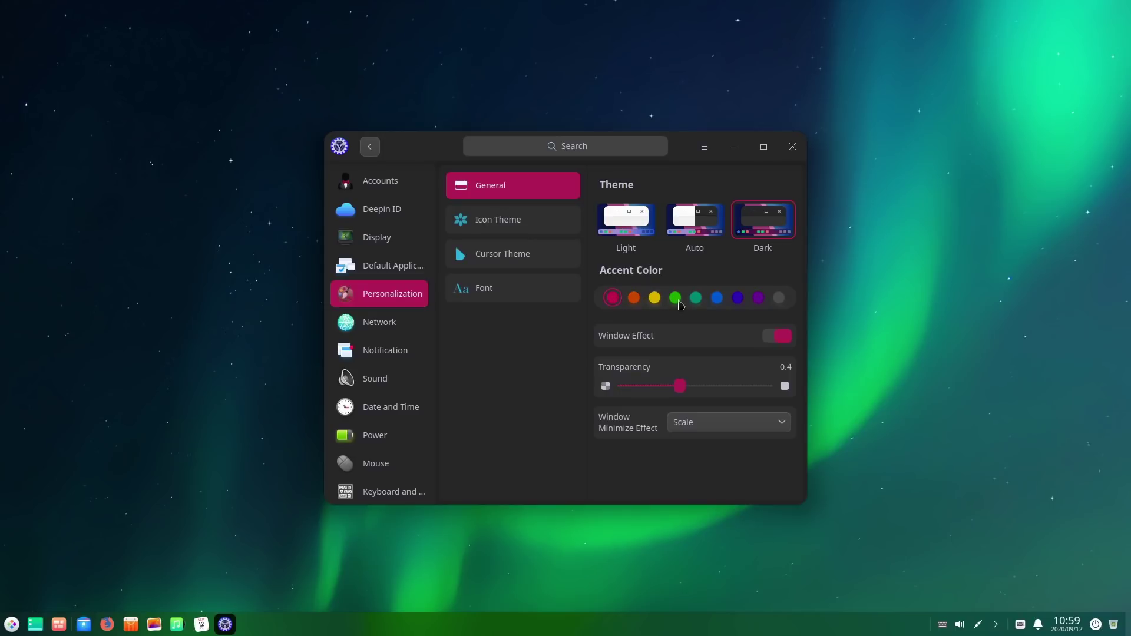
left_click(635, 300)
left_click(655, 299)
left_click(675, 299)
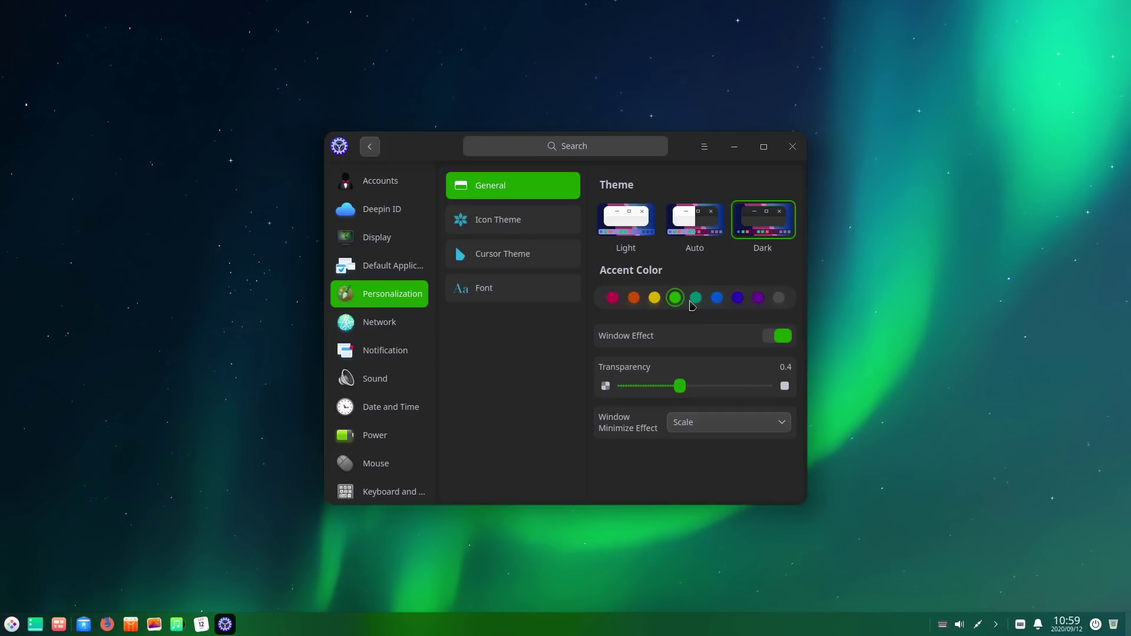
left_click(744, 301)
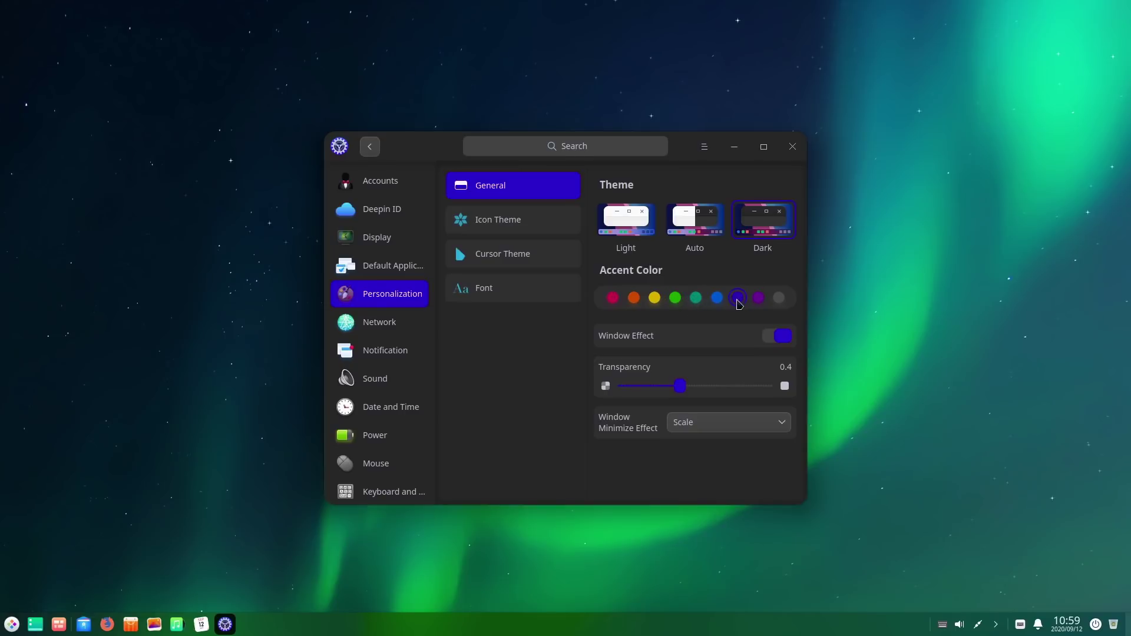
left_click(718, 301)
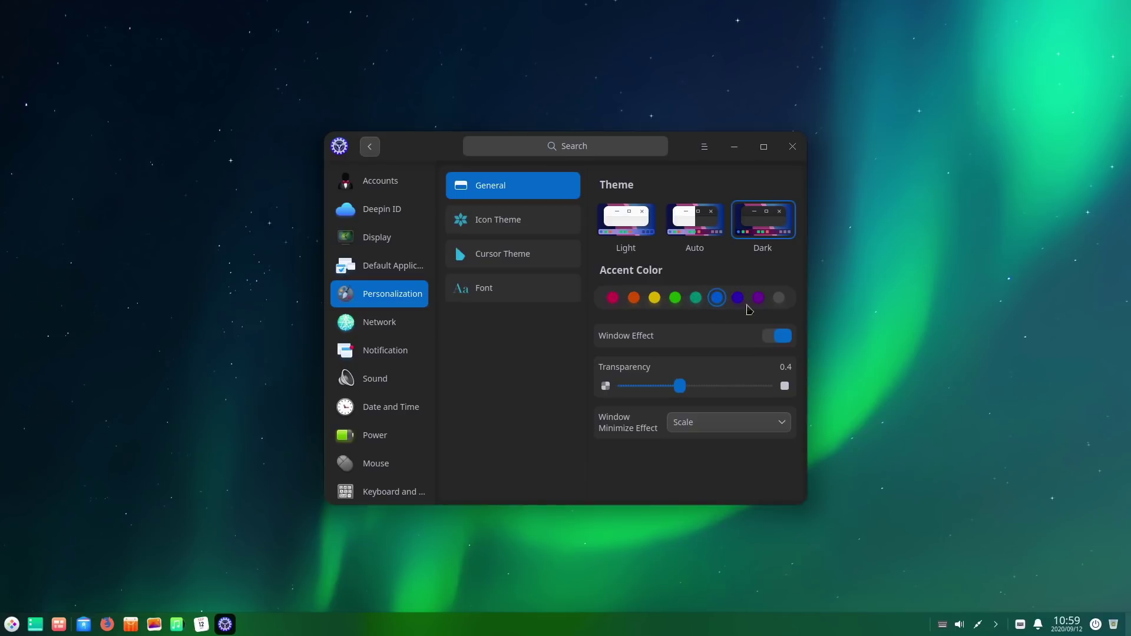
left_click(777, 298)
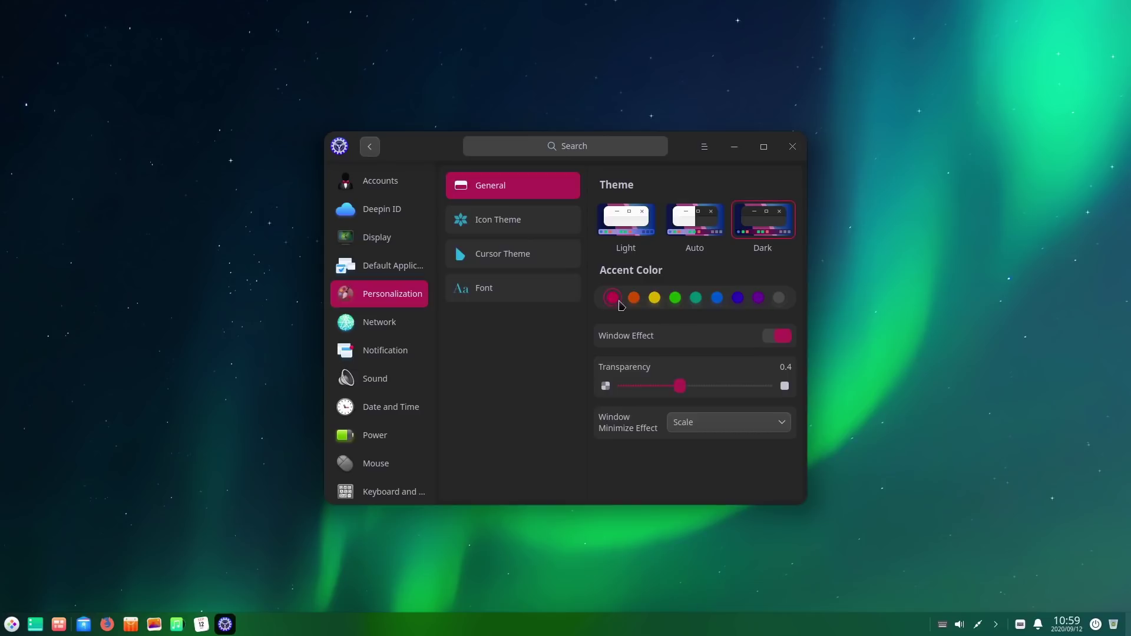
left_click(776, 339)
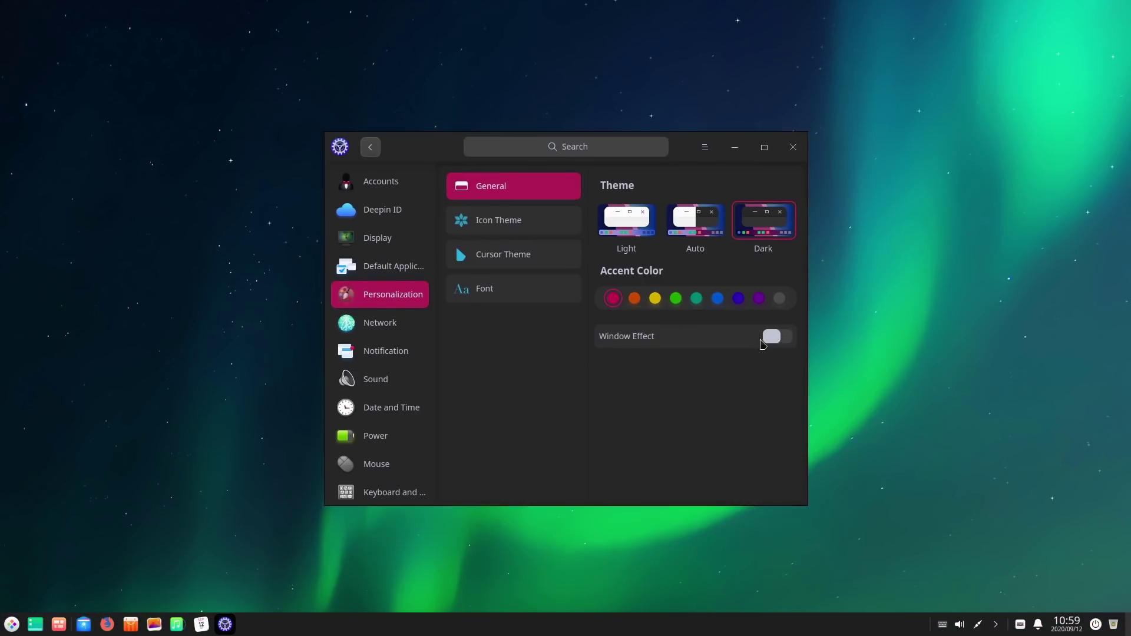
Step: Turn window effects back on, set transparency to 0.44, and preview the Magic Lamp minimize effect
left_click(774, 340)
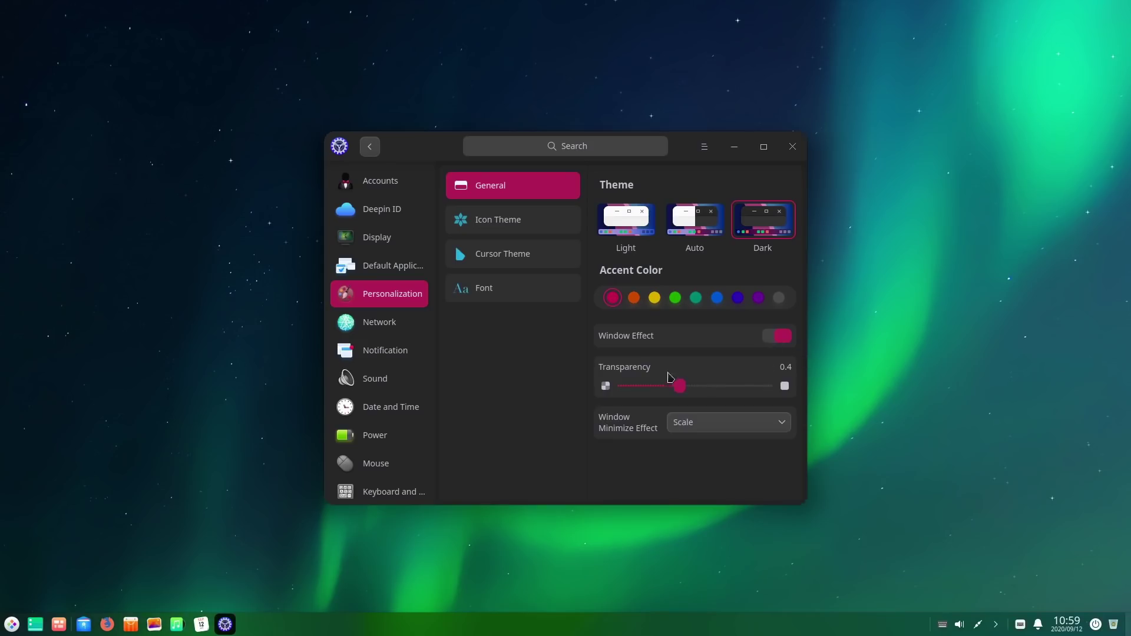
mouse_move(688, 393)
left_mouse_down()
mouse_move(782, 386)
mouse_move(581, 390)
mouse_move(684, 386)
left_mouse_up()
left_click(745, 424)
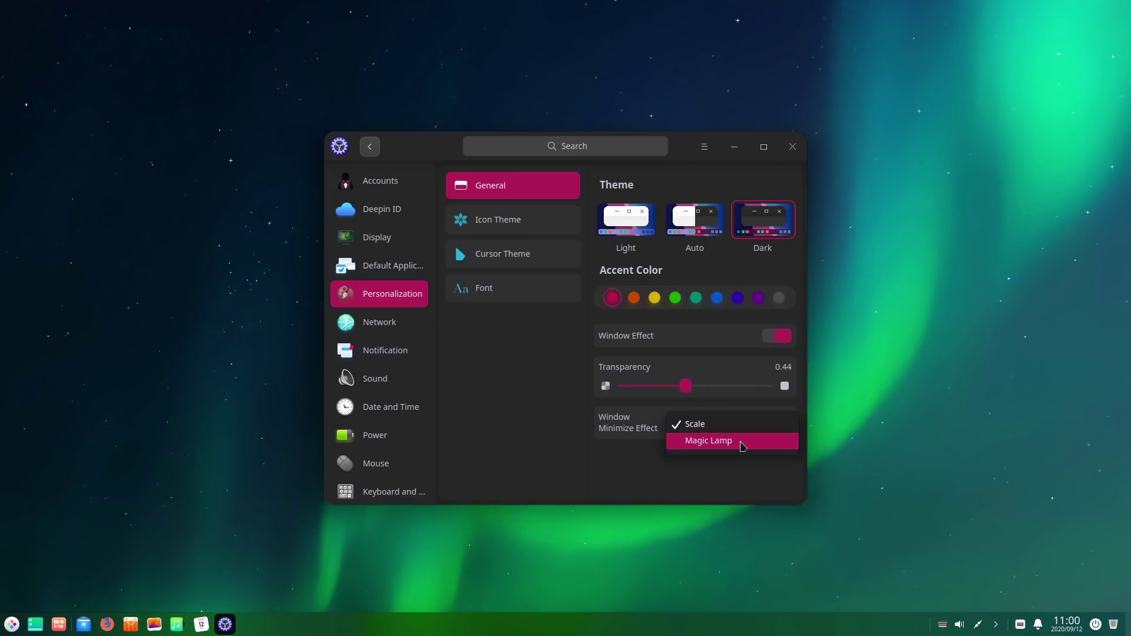
left_click(742, 446)
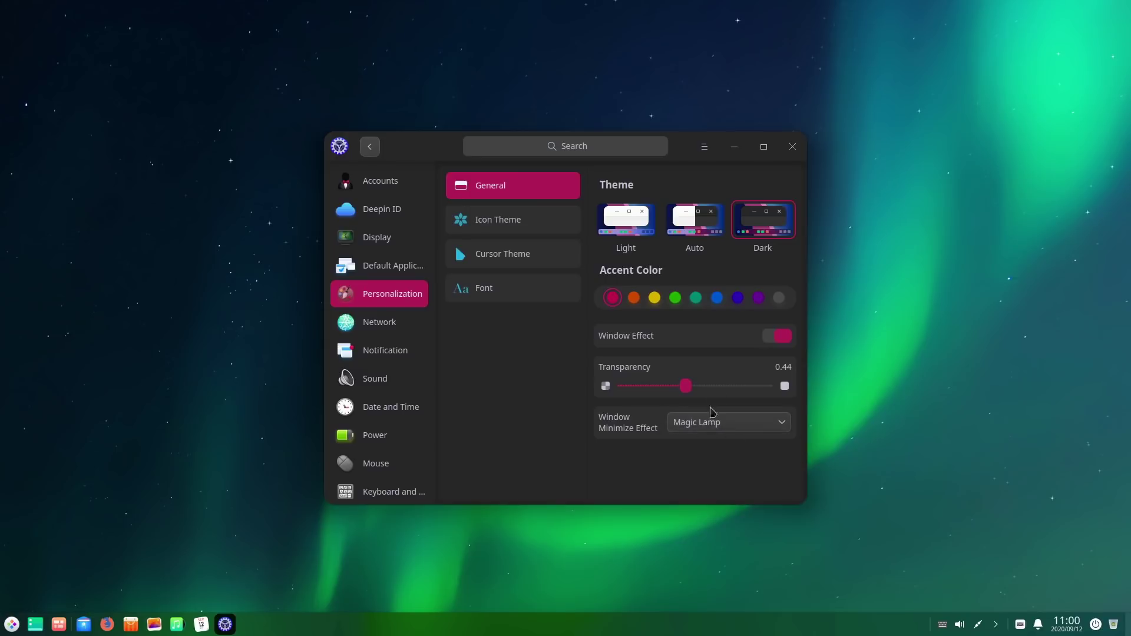
left_click(738, 148)
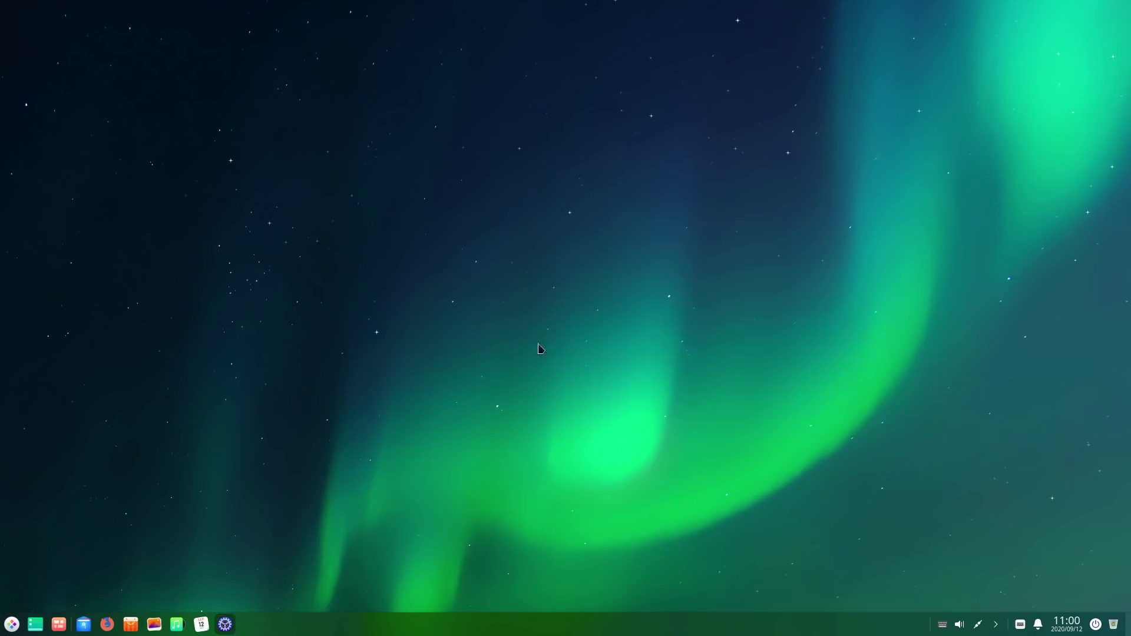
left_click(232, 630)
Step: Switch the minimize effect to Scale and preview it by minimizing and restoring the window
left_click(743, 424)
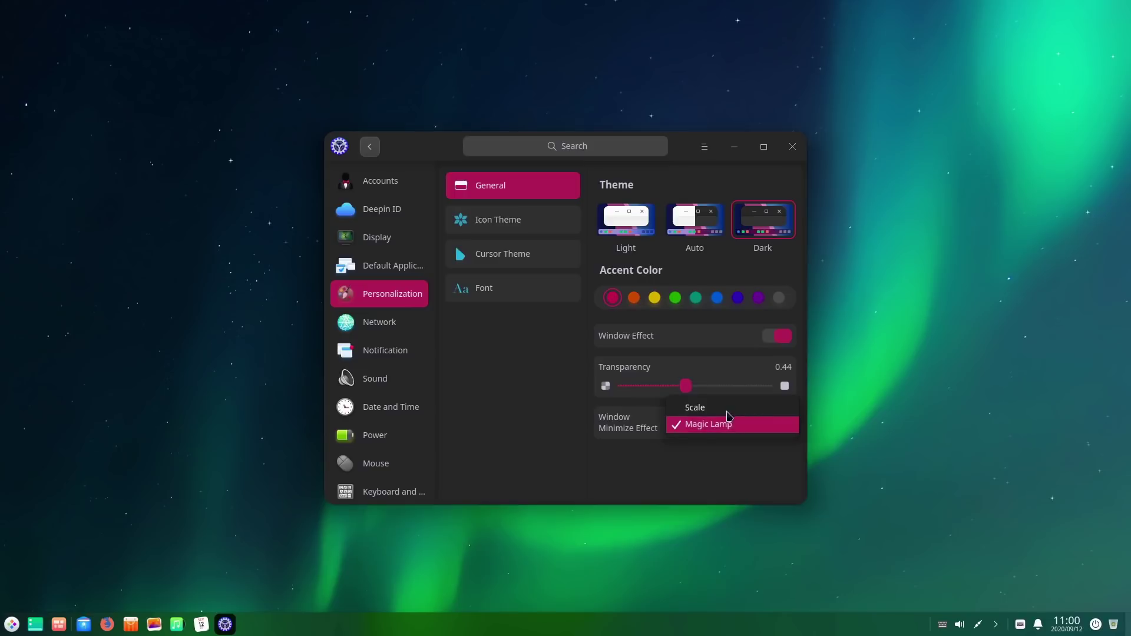
left_click(727, 405)
left_click(733, 150)
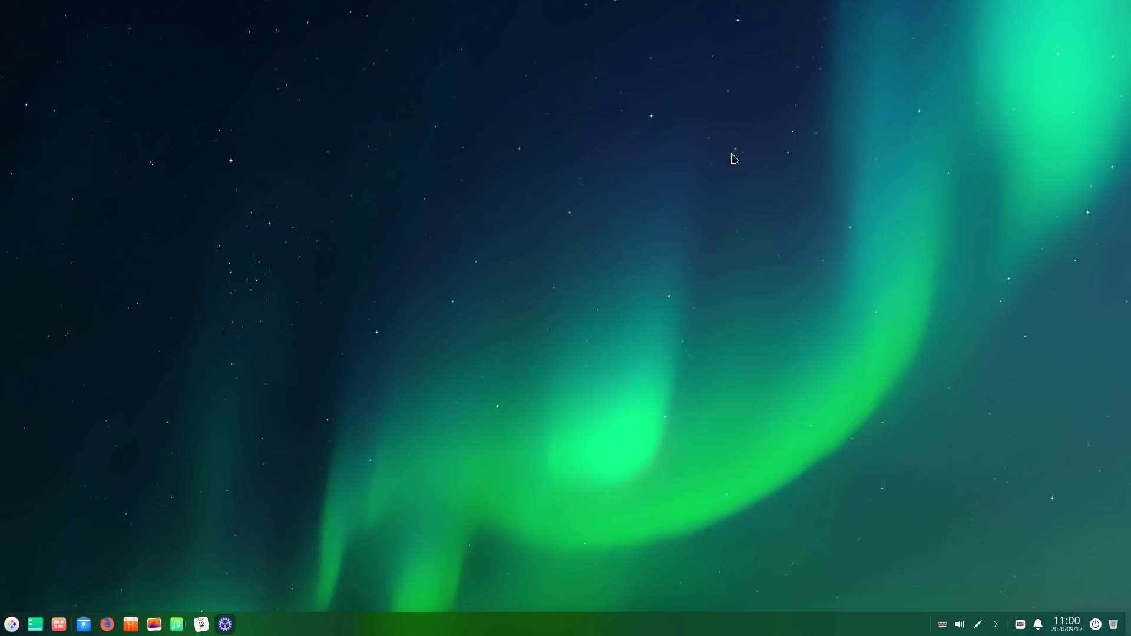
left_click(230, 623)
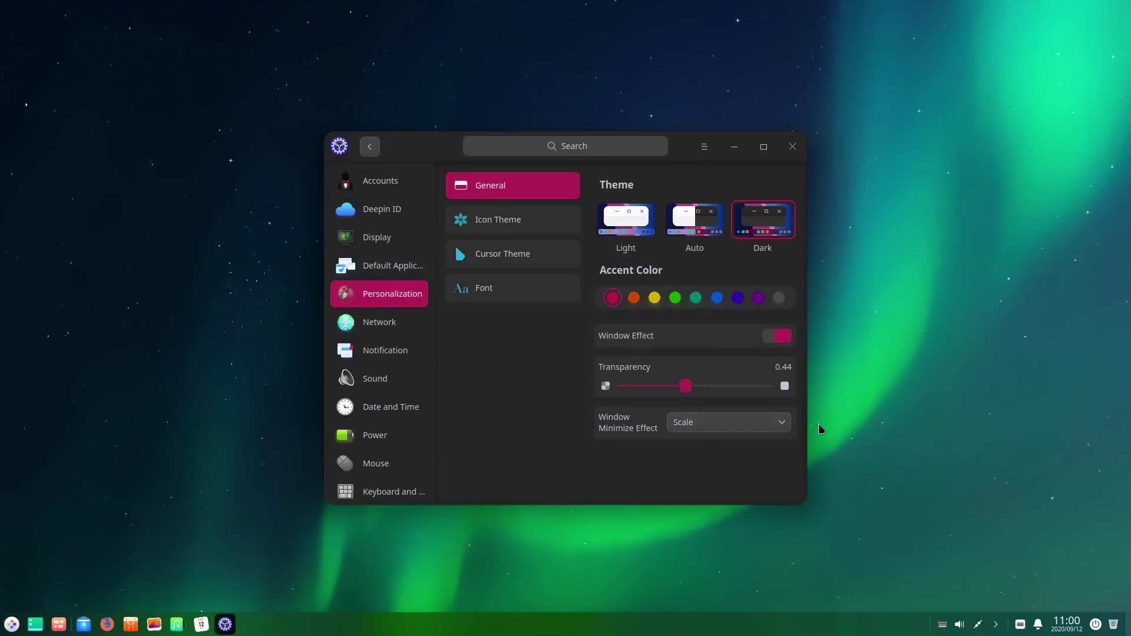
Step: Browse the DSL, System Proxy, Application Proxy, VPN and Network Details pages
left_click(396, 322)
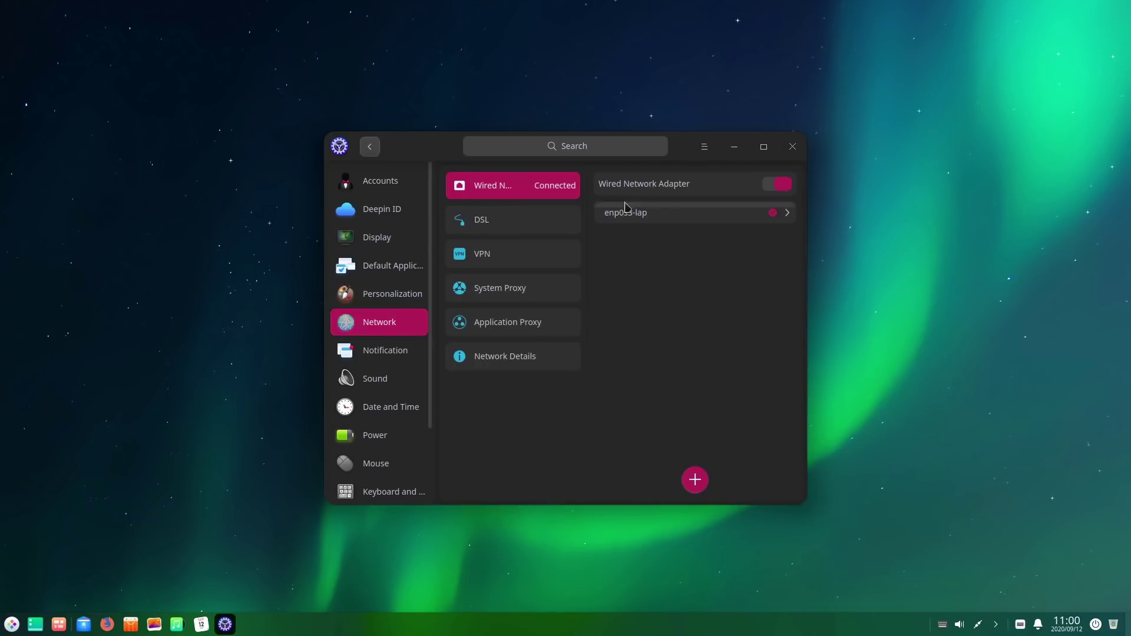
left_click(505, 223)
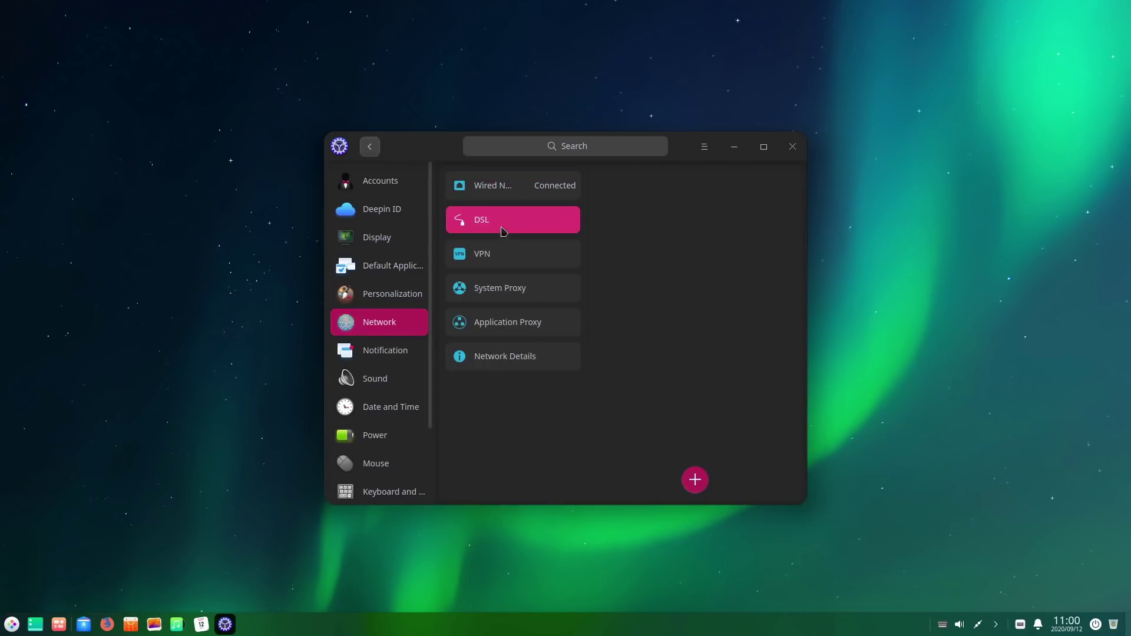
left_click(500, 255)
left_click(512, 288)
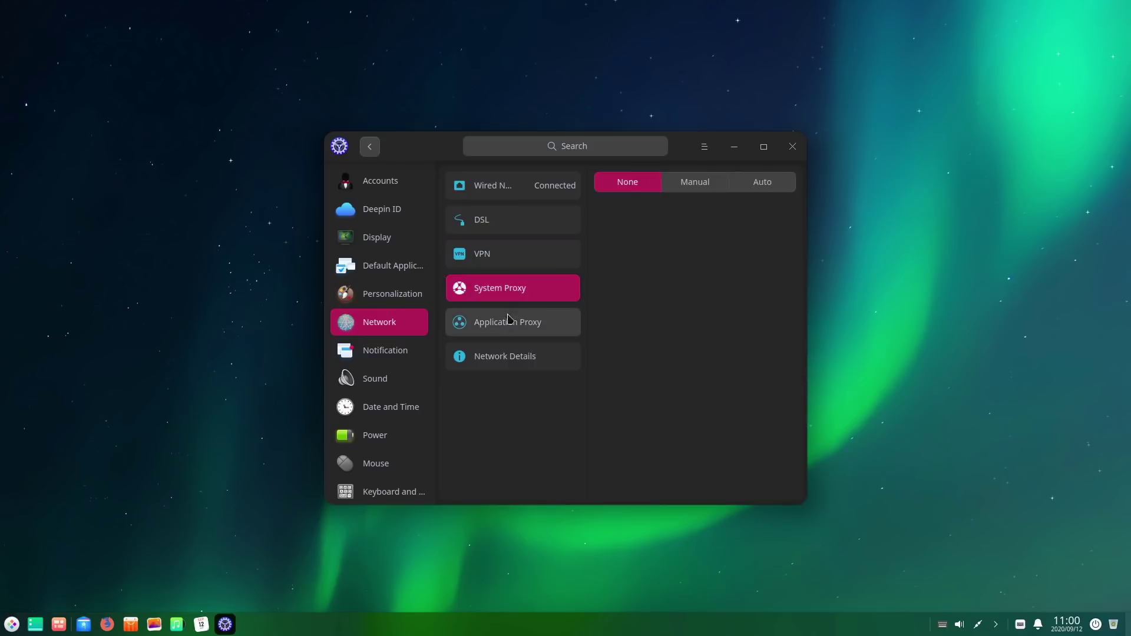
left_click(512, 322)
left_click(501, 357)
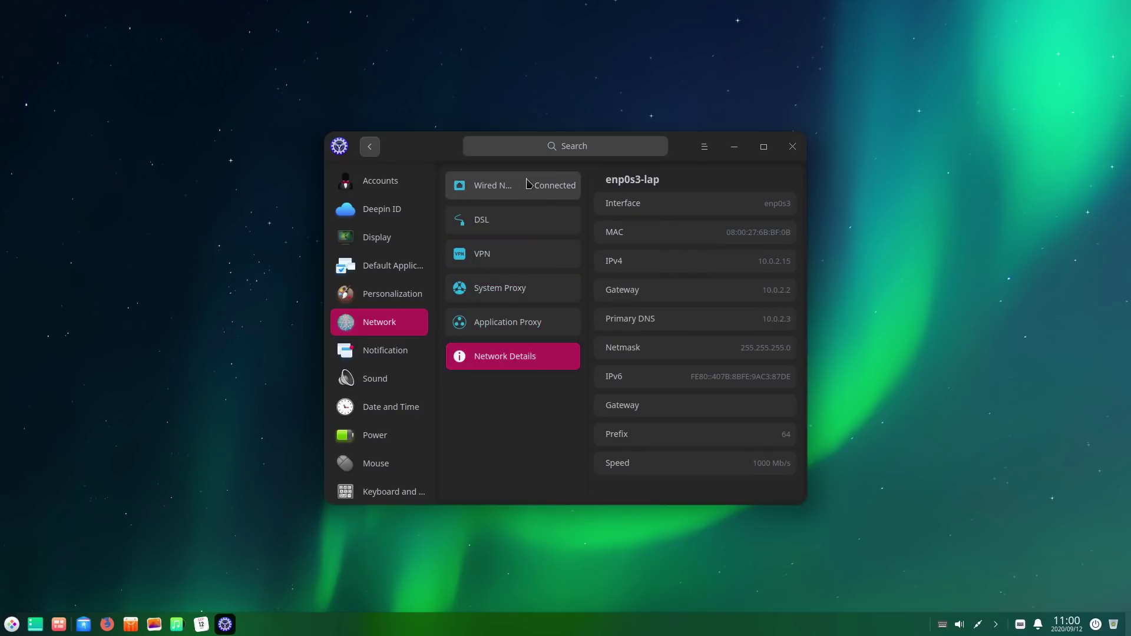
Step: Start a new wired connection from Wired Network and cancel it without saving
left_click(498, 187)
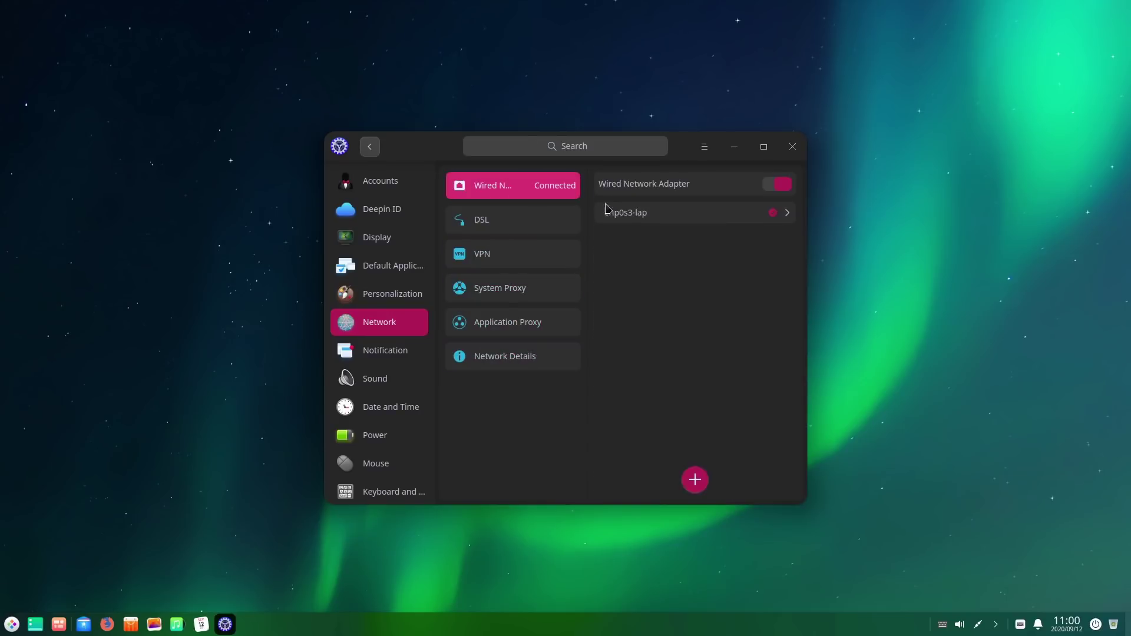
left_click(695, 479)
scroll(711, 341, "down", 5)
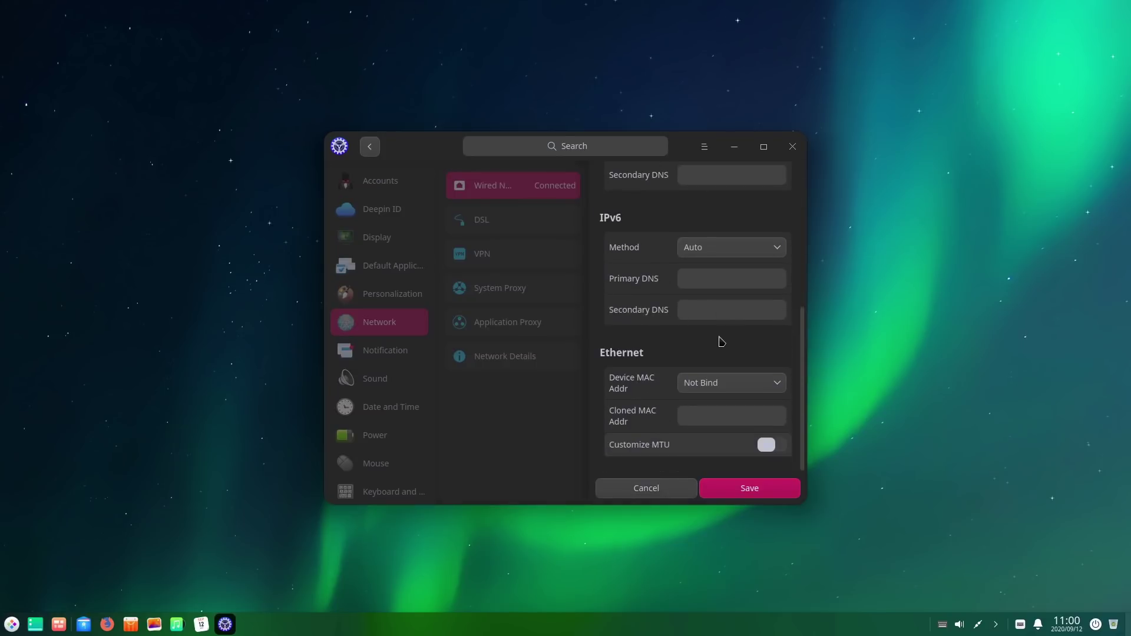
left_click(613, 494)
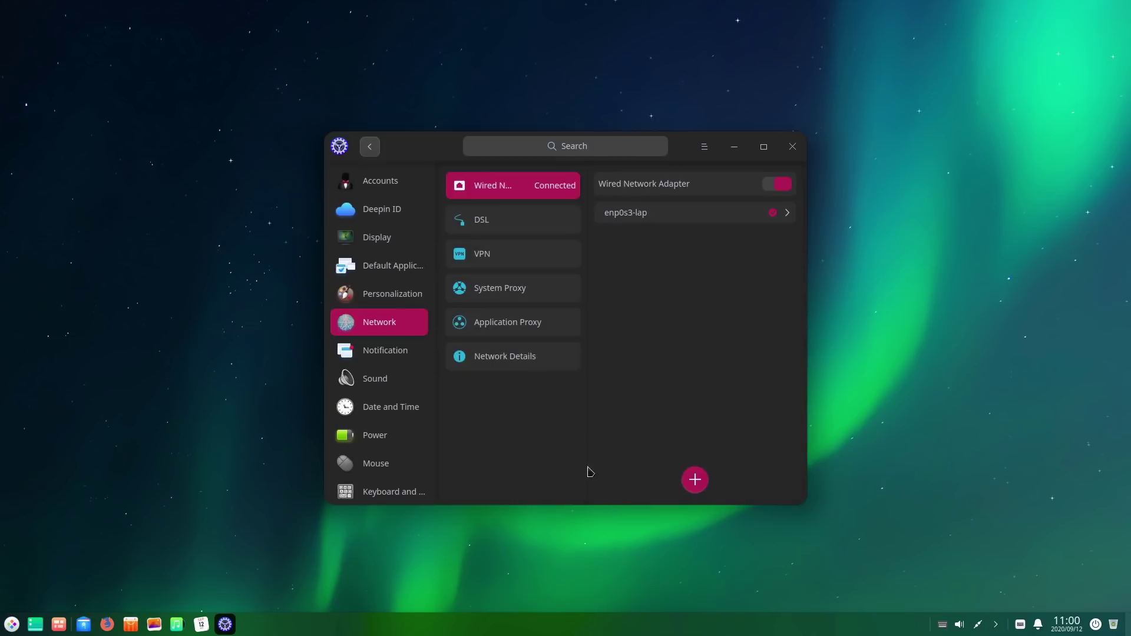
left_click(409, 352)
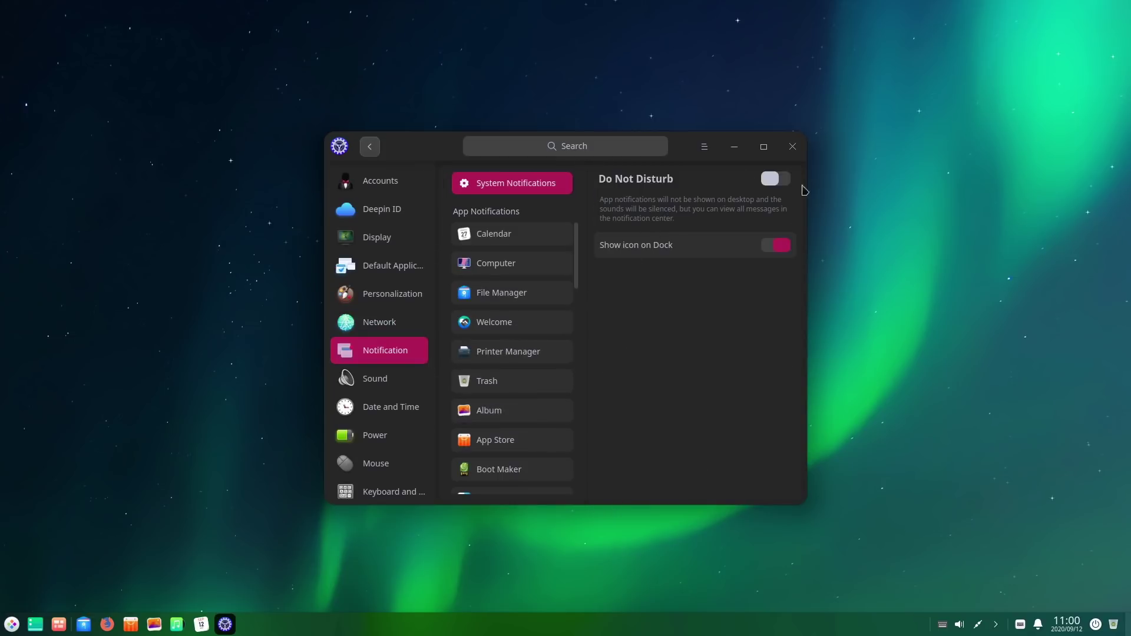
Step: Toggle Do Not Disturb on and off, then view Calendar, Computer and Thunderbird notification settings
left_click(779, 180)
left_click(778, 180)
left_click(527, 235)
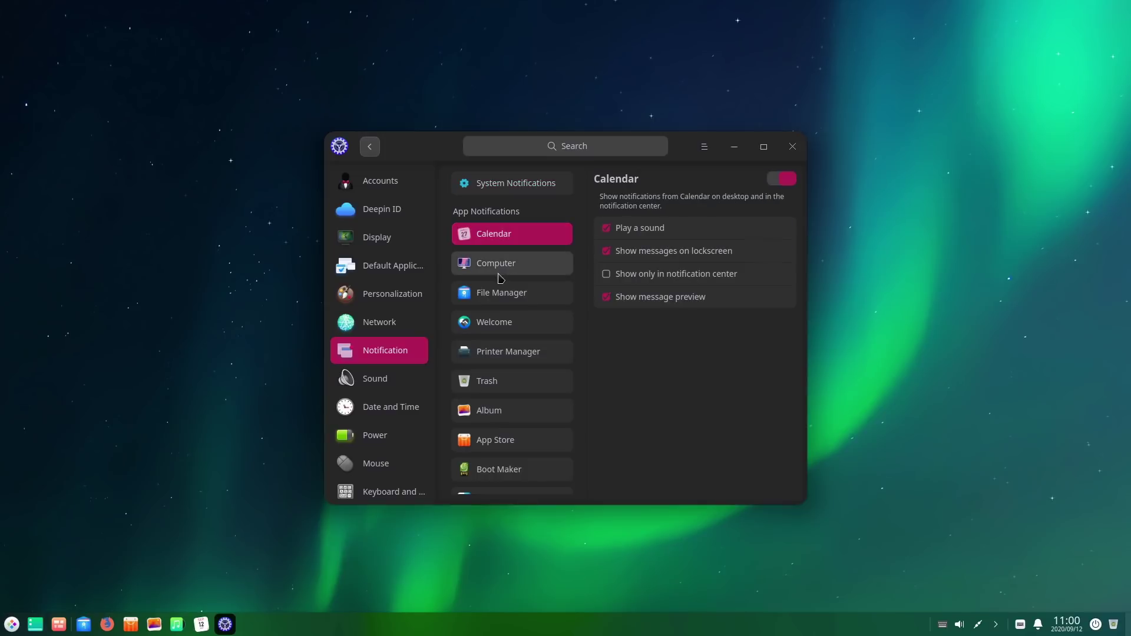
left_click(499, 266)
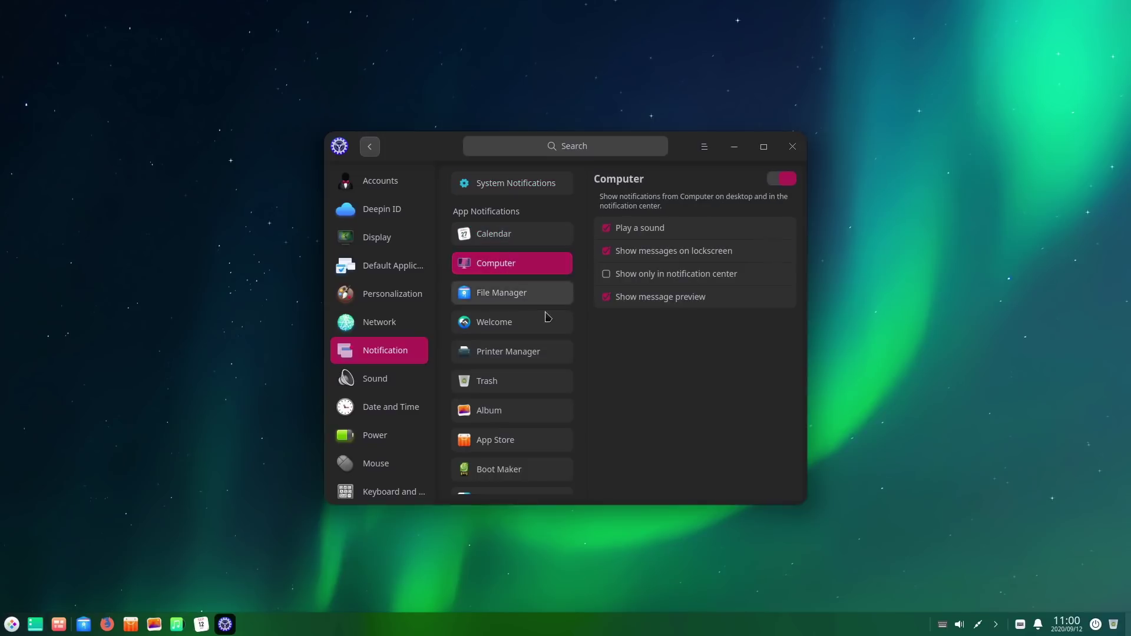
scroll(537, 321, "down", 5)
scroll(537, 322, "down", 10)
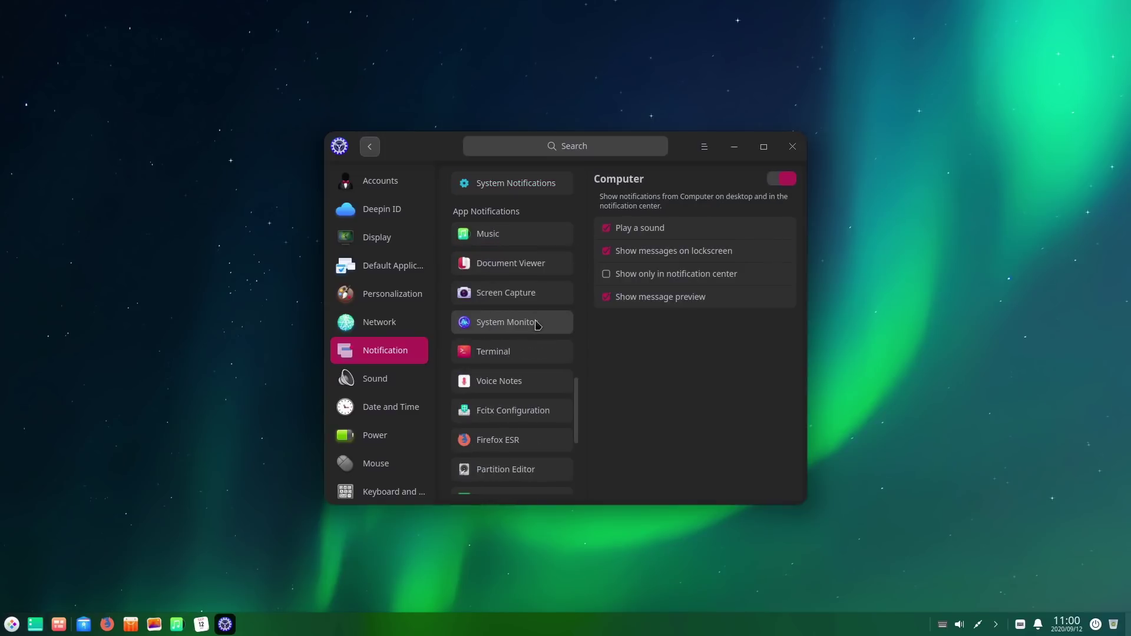
left_click(526, 478)
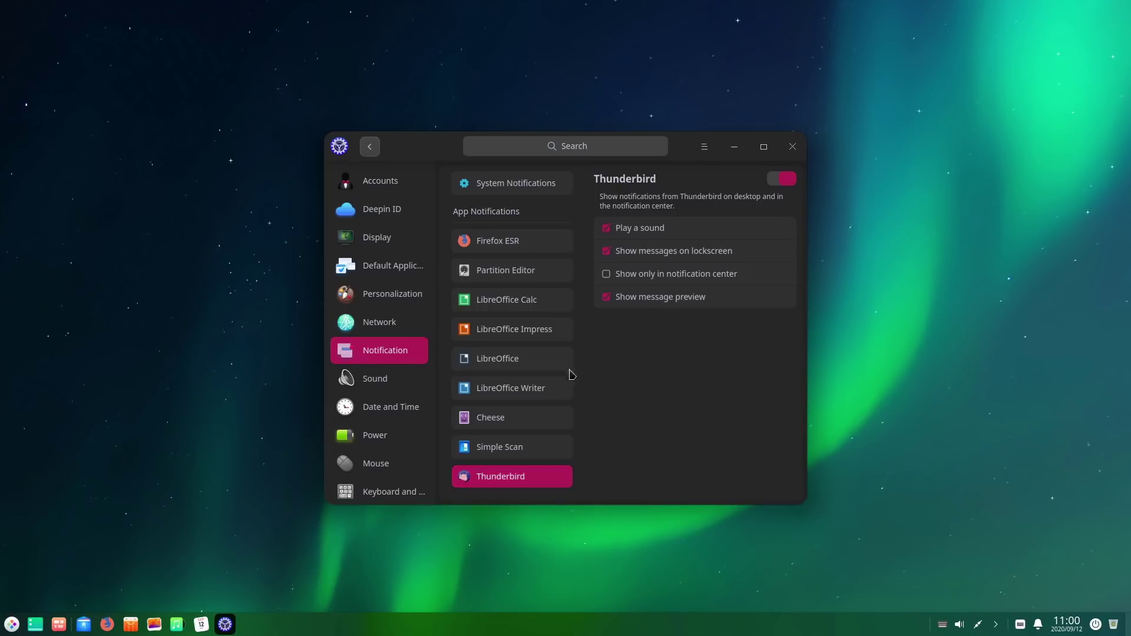
scroll(531, 377, "up", 5)
scroll(505, 381, "up", 5)
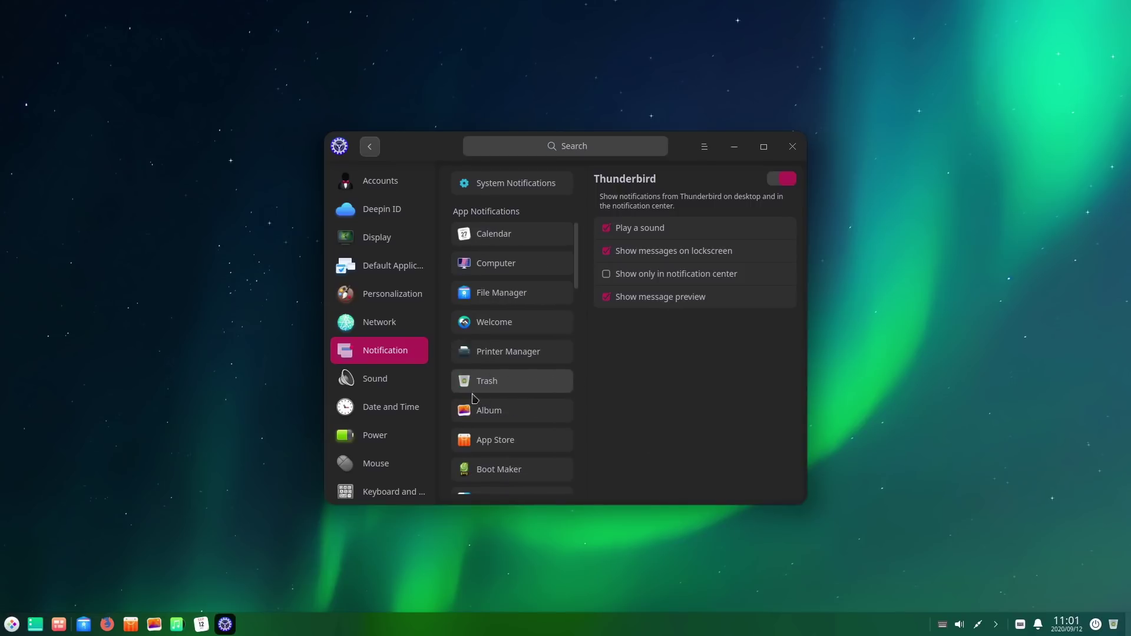
Step: Browse Sound's Microphone, Advanced and Sound Effects pages, then Date and Time, Power and Mouse
left_click(392, 381)
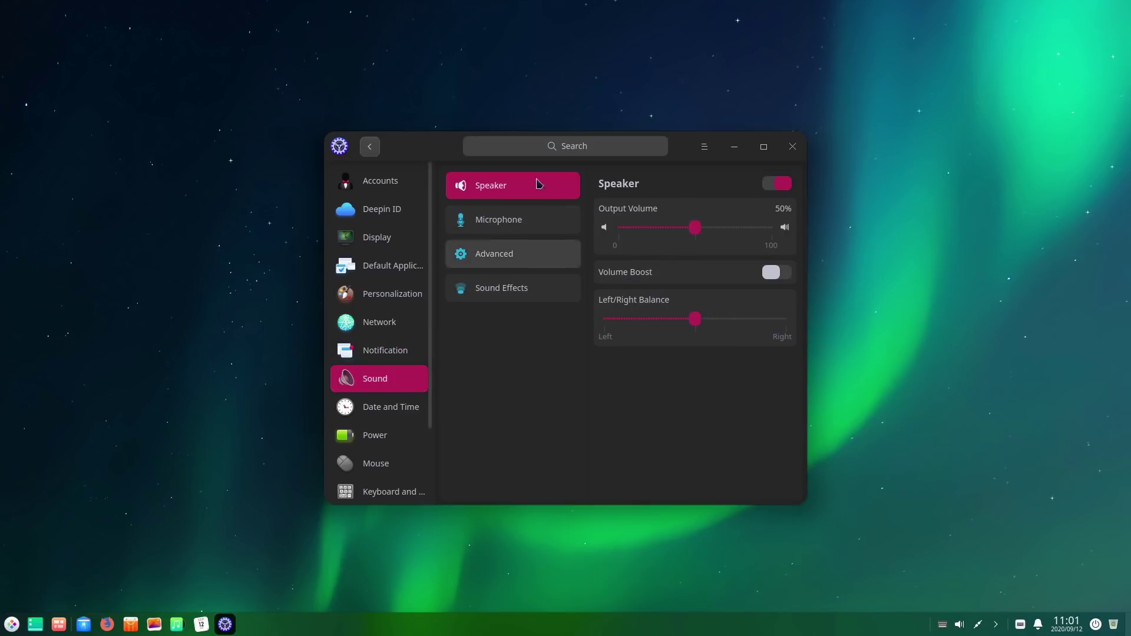
left_click(508, 231)
left_click(507, 252)
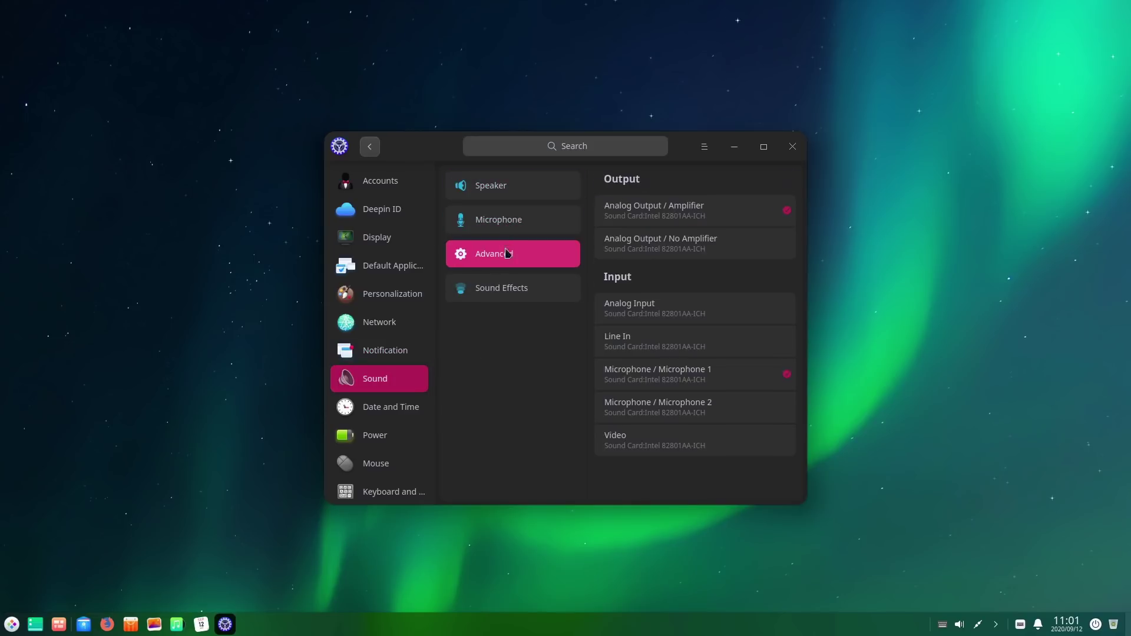
left_click(503, 286)
left_click(377, 407)
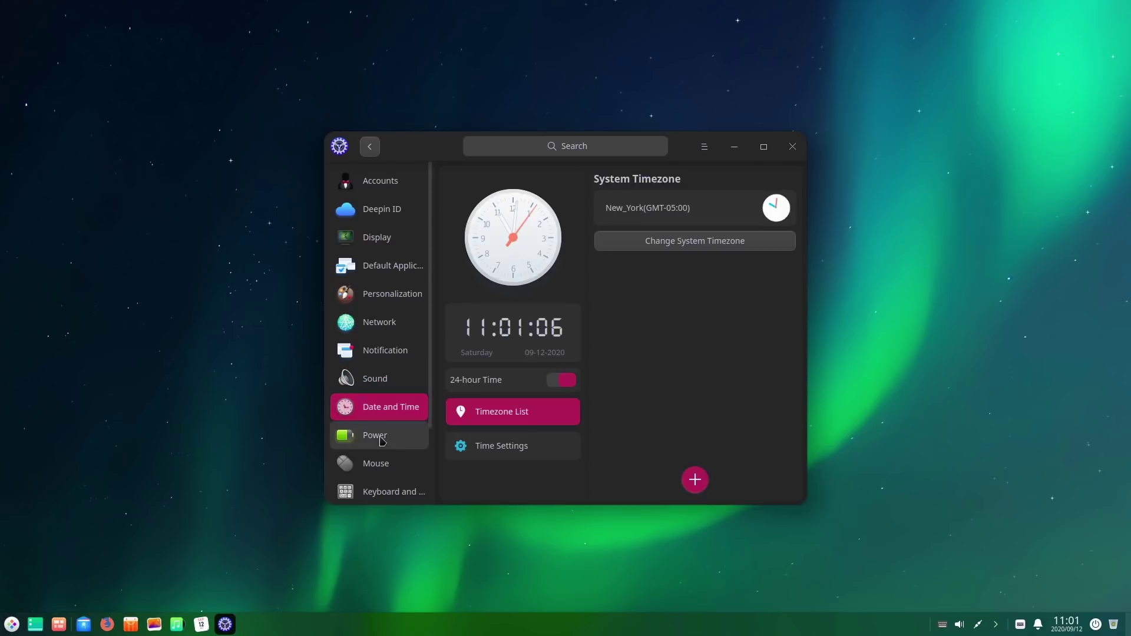
left_click(380, 439)
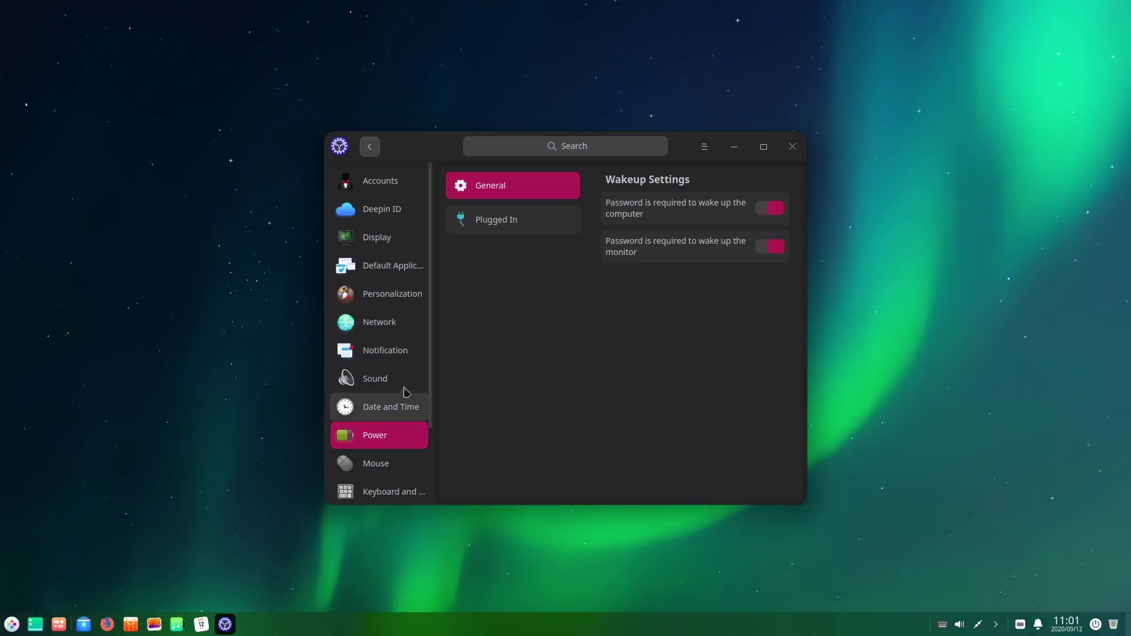
left_click(380, 464)
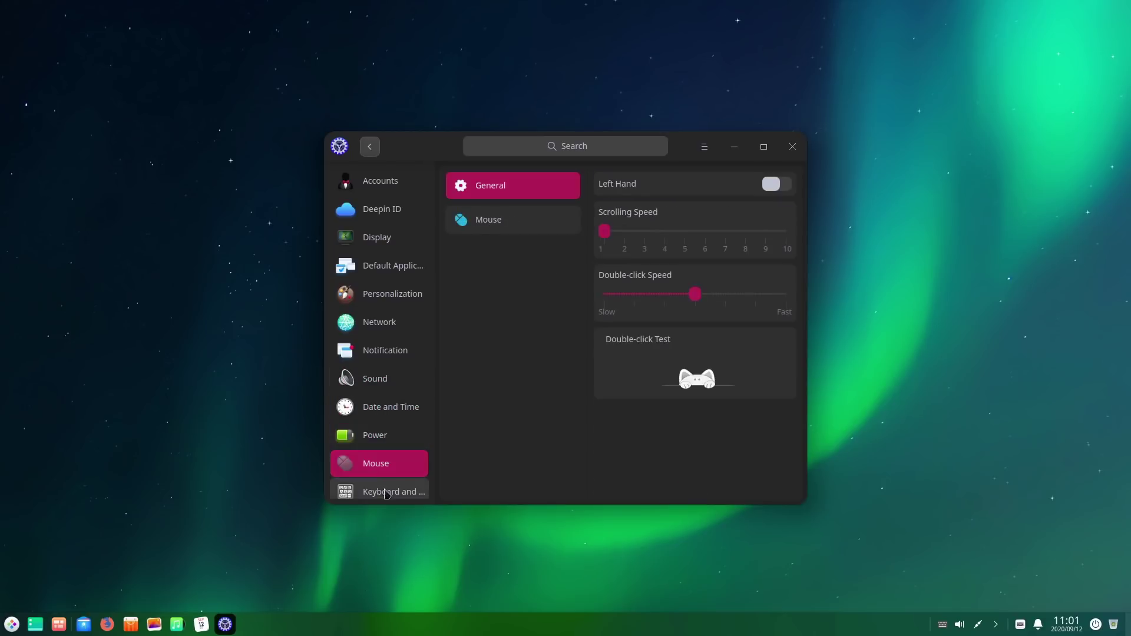
left_click(387, 492)
Step: Close Control Center, then open, scroll through and close the app launcher
left_click(792, 146)
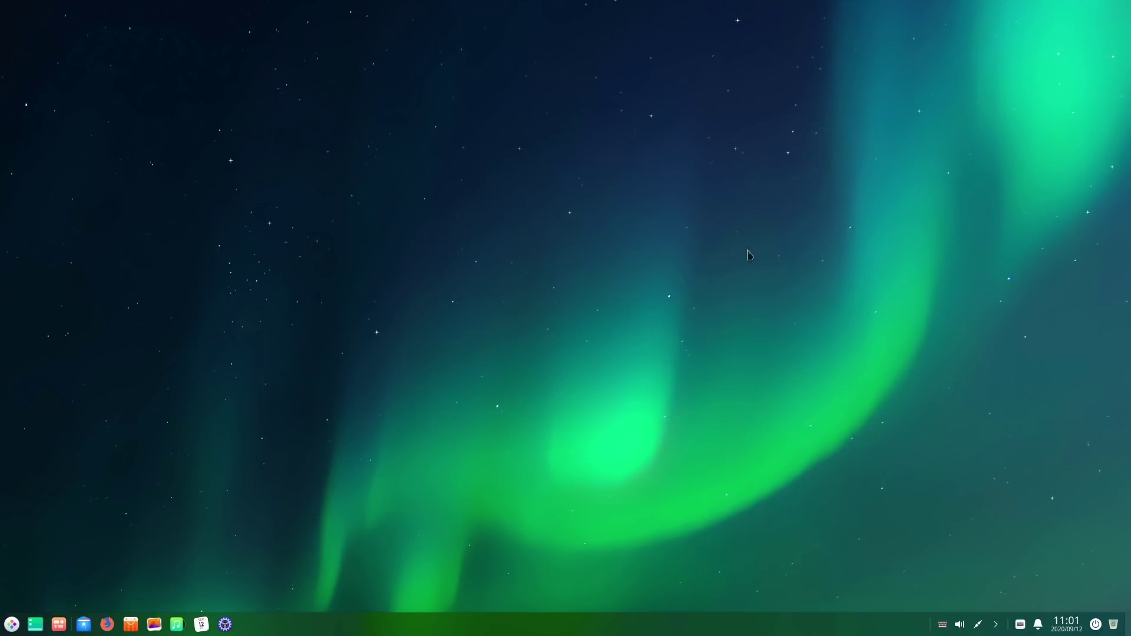
left_click(11, 624)
left_click(12, 624)
left_click(12, 624)
scroll(159, 389, "down", 1)
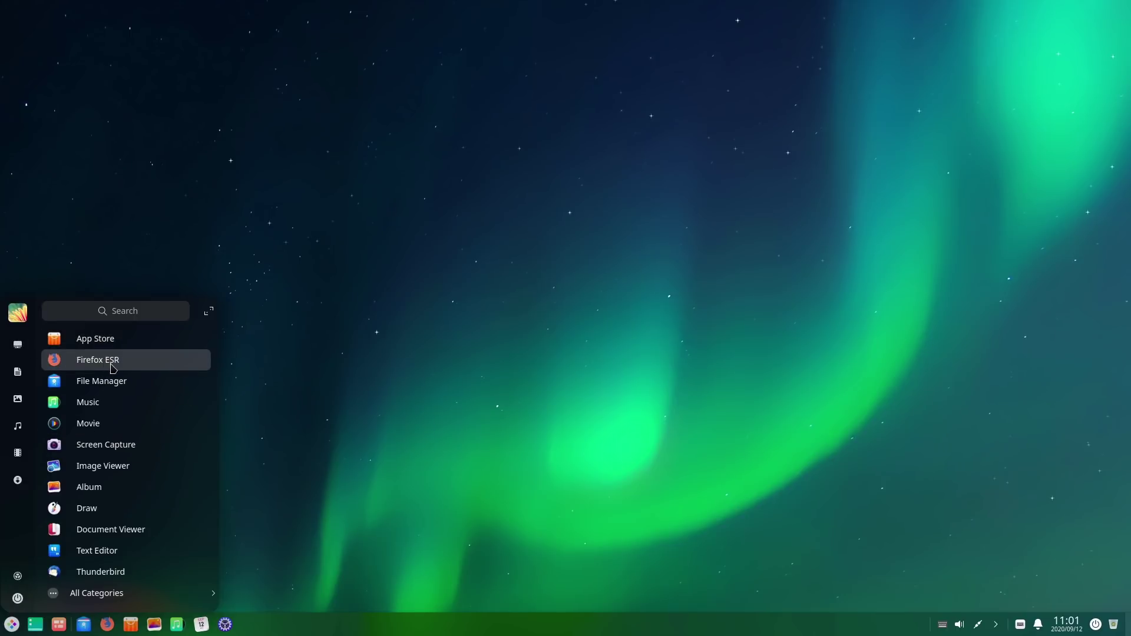
left_click(18, 343)
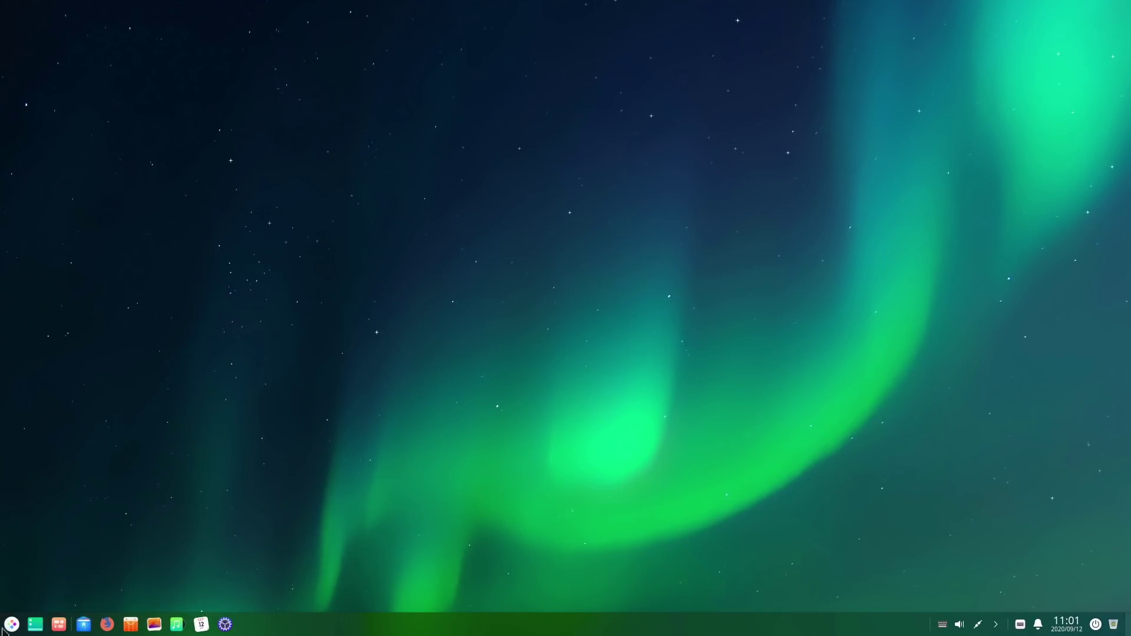
Step: Browse Home, Music, Pictures and Downloads in File Manager, close it, and reopen the launcher
left_click(12, 624)
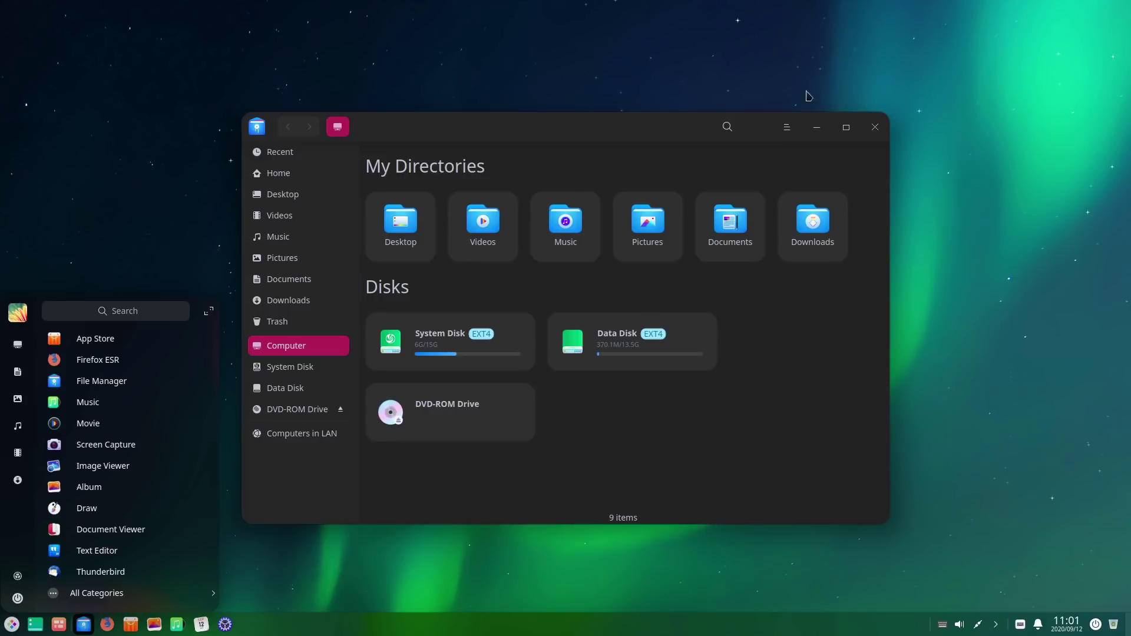
left_click(278, 173)
left_click(271, 236)
left_click(277, 258)
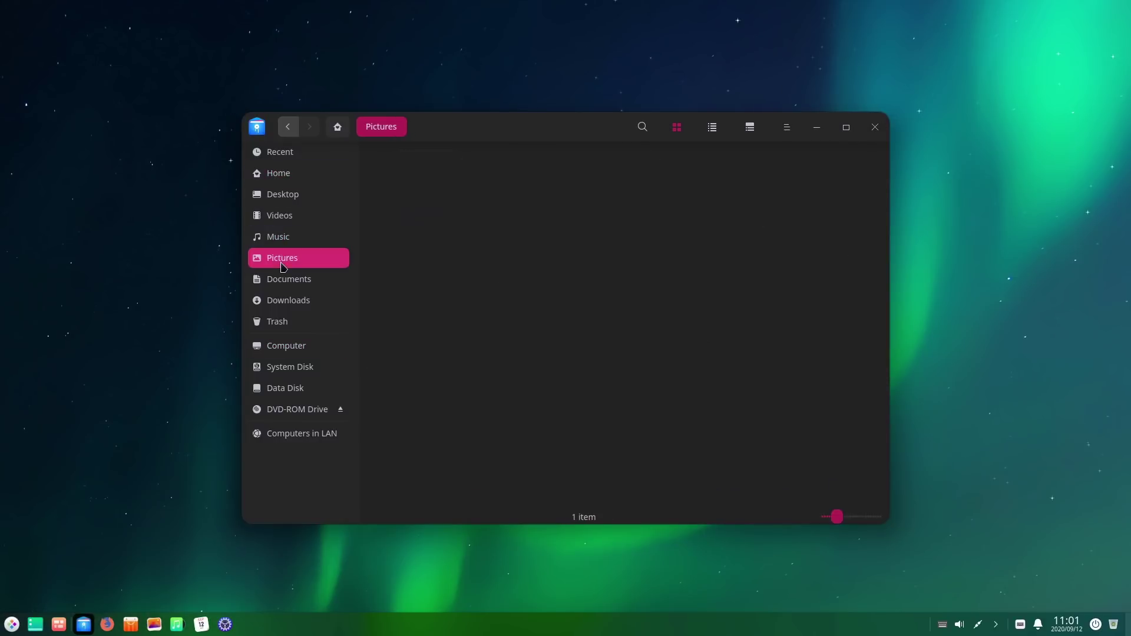
left_click(285, 300)
left_click(875, 127)
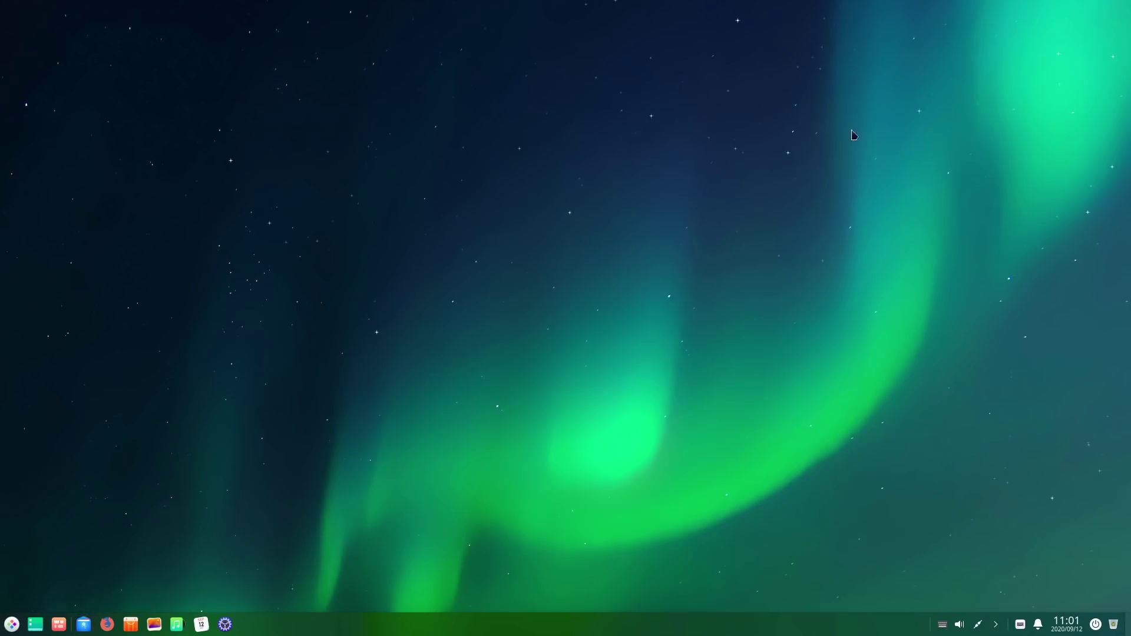
left_click(12, 624)
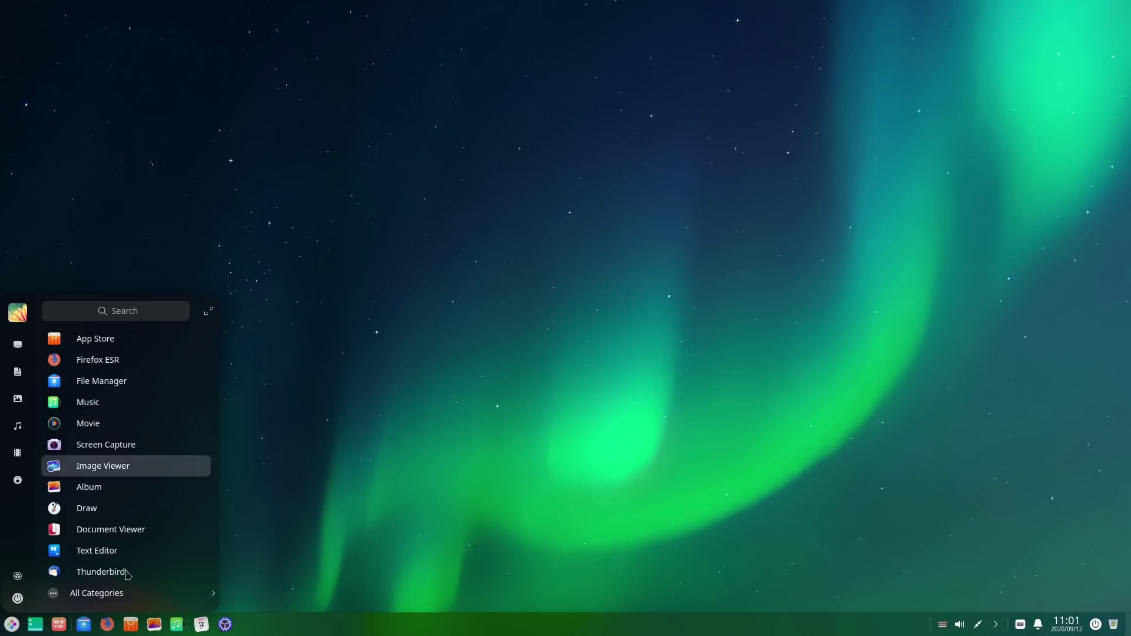
Step: Browse the launcher's Internet, Music, Video, Graphics and Office categories in turn, returning to the category list each time
left_click(123, 593)
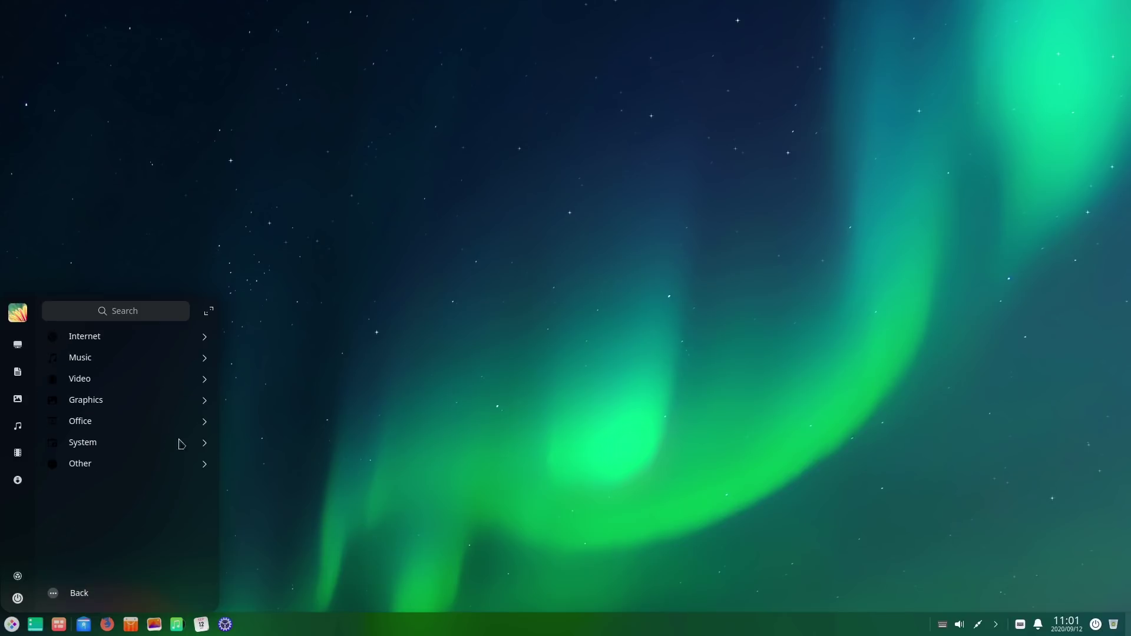
left_click(128, 335)
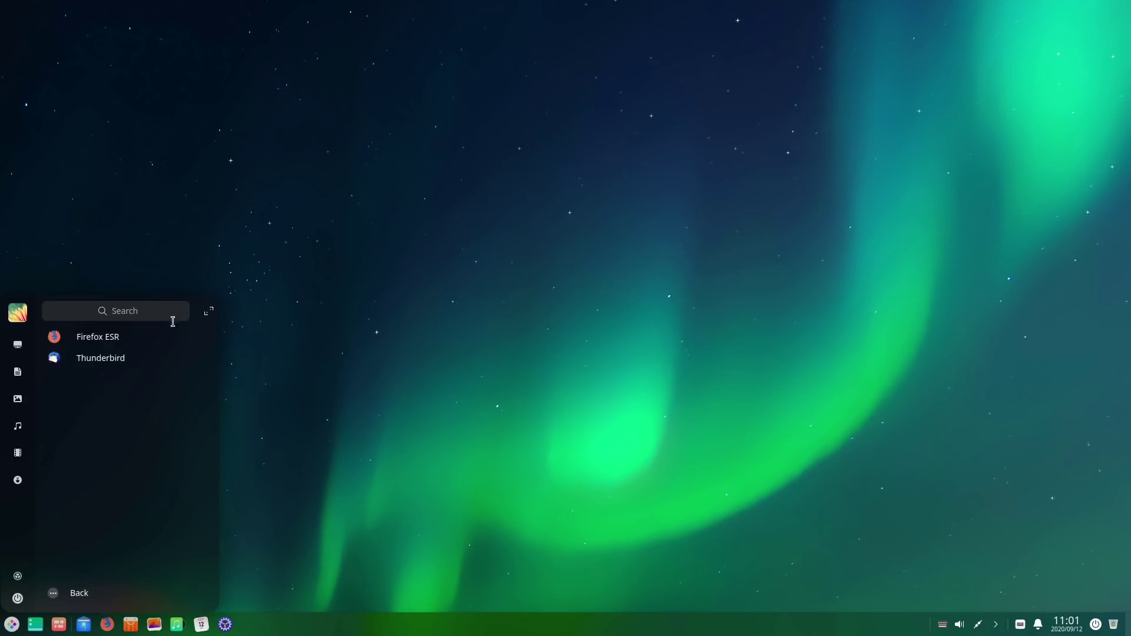
left_click(66, 589)
left_click(104, 360)
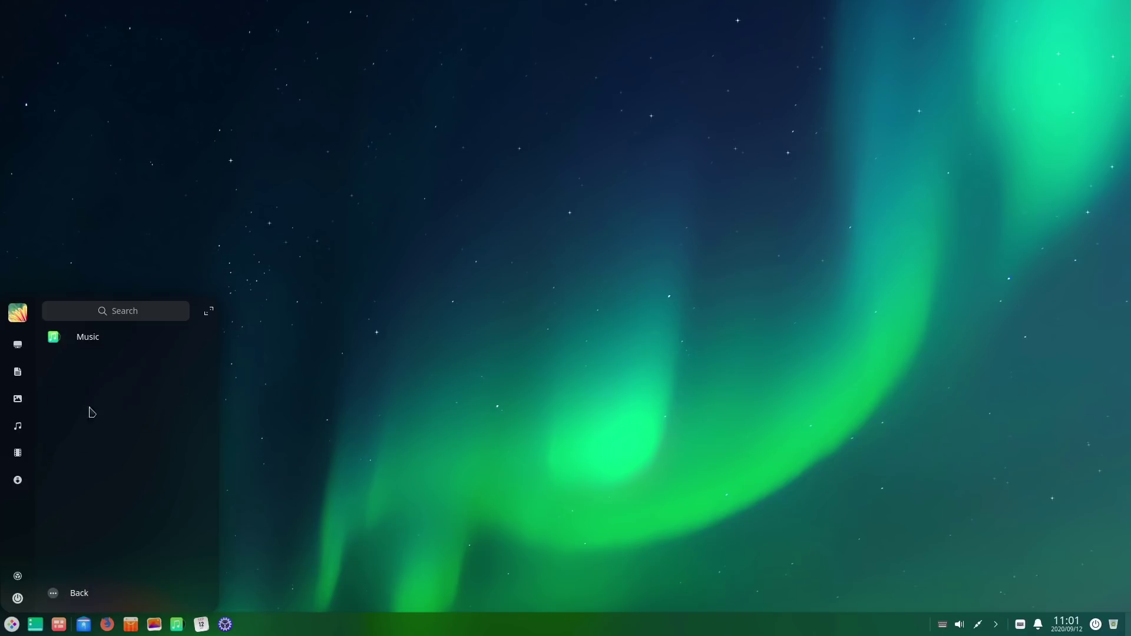
left_click(71, 592)
left_click(105, 383)
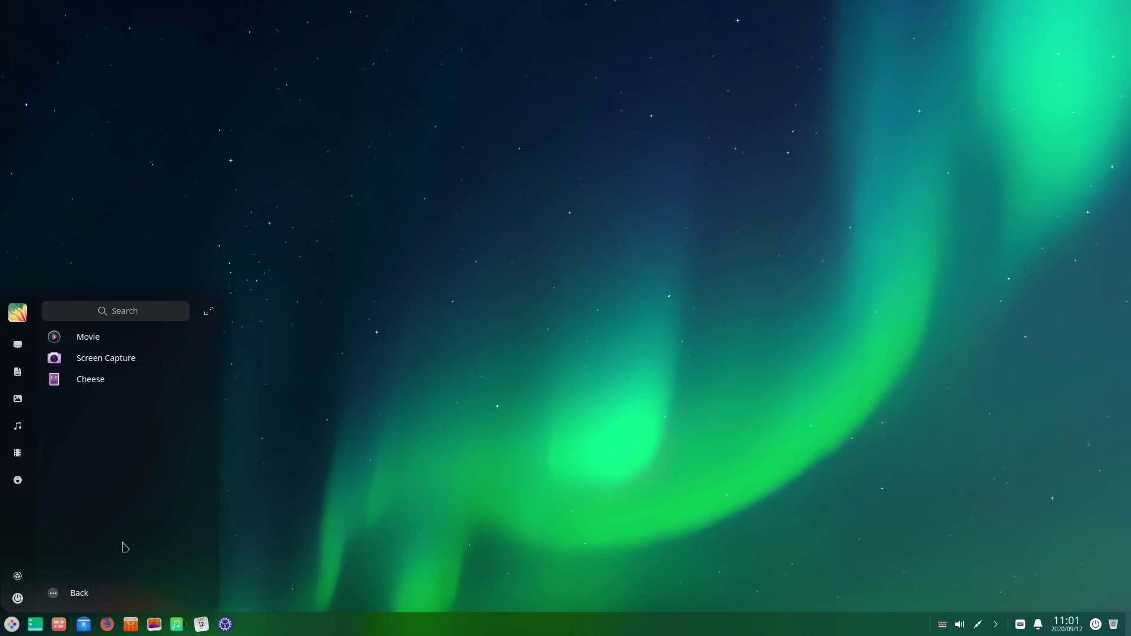
left_click(72, 590)
left_click(118, 398)
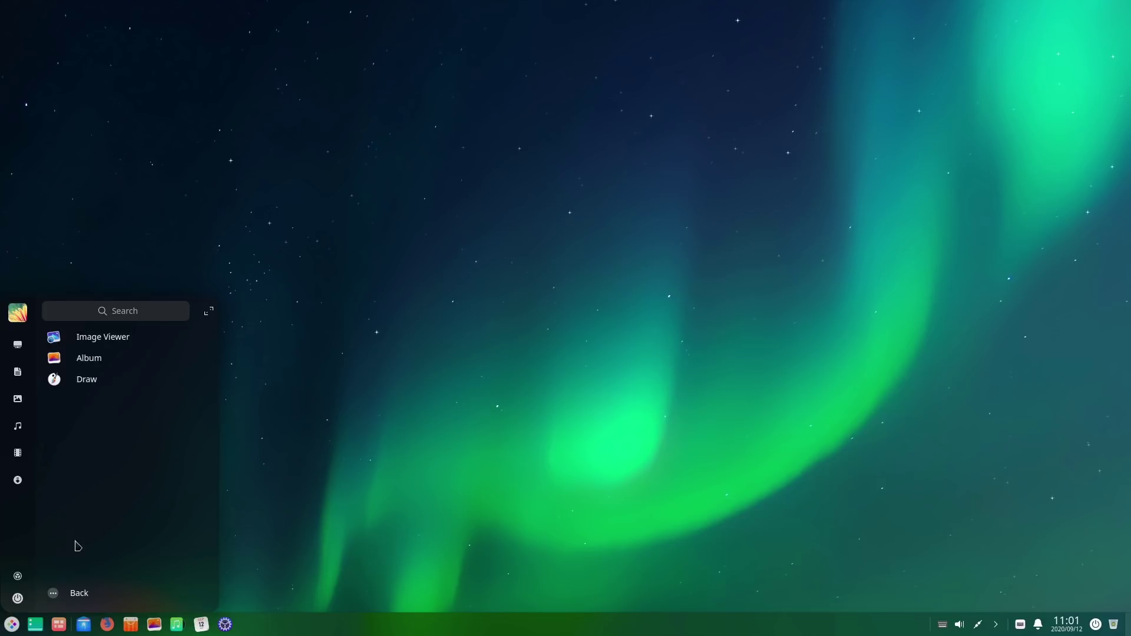
left_click(77, 592)
left_click(109, 422)
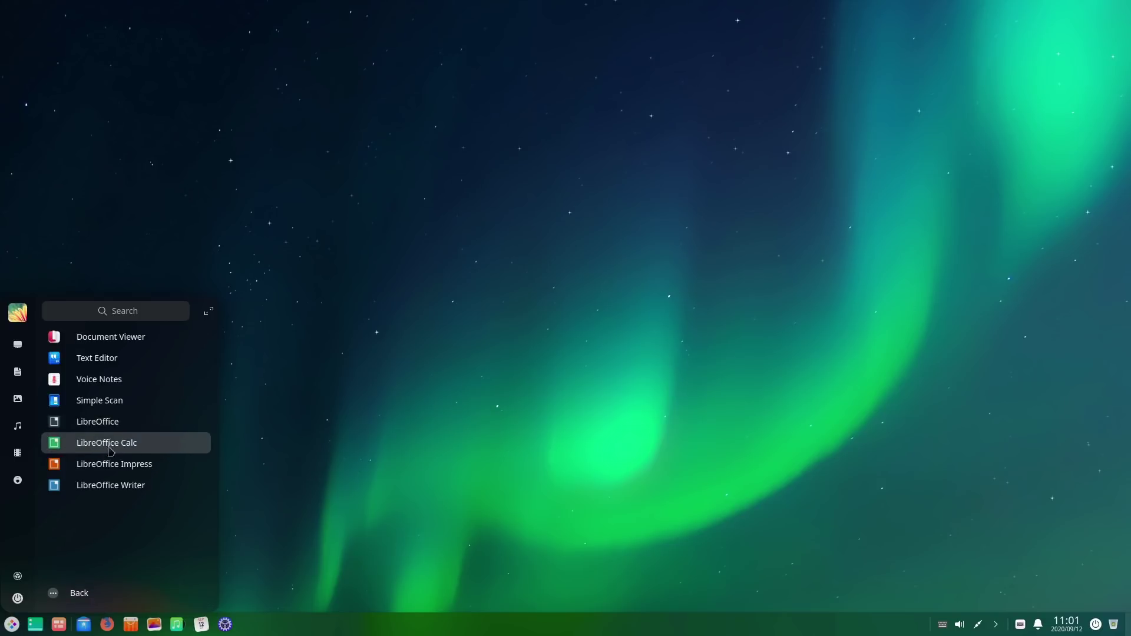
left_click(112, 595)
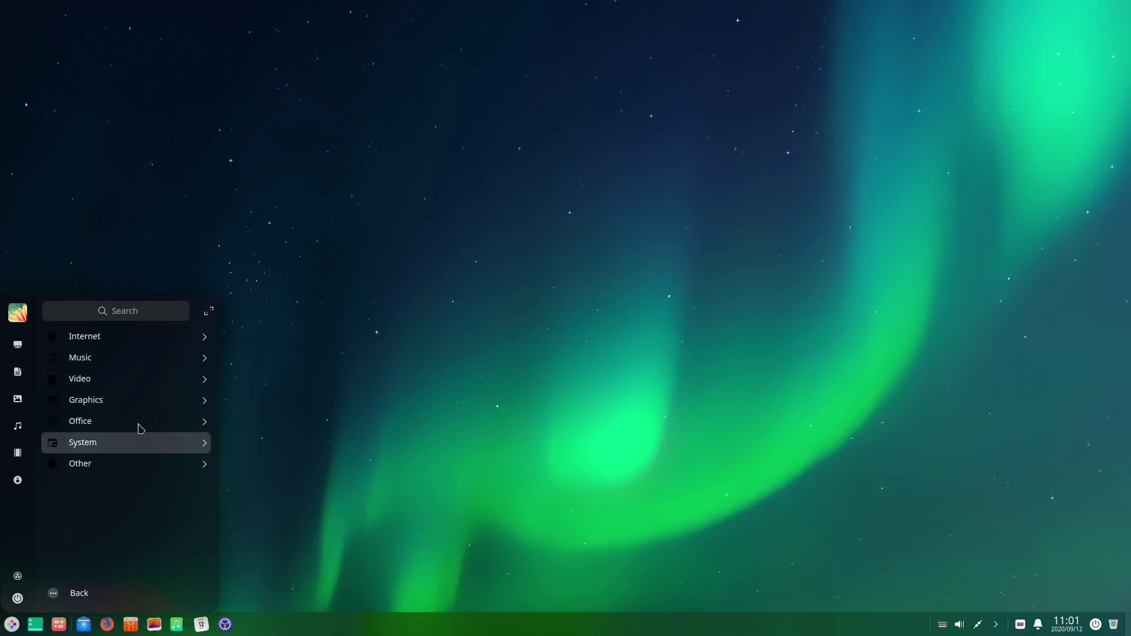
Step: Look through the System and Other categories, then search the launcher for 'set'
left_click(116, 447)
scroll(161, 444, "down", 5)
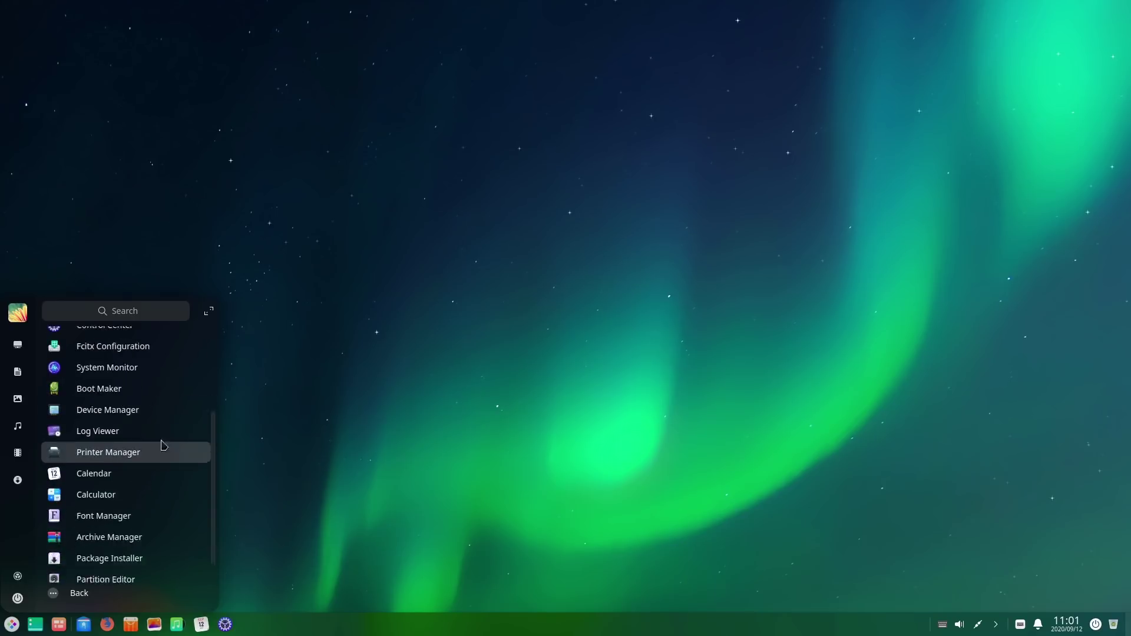
scroll(165, 497, "up", 5)
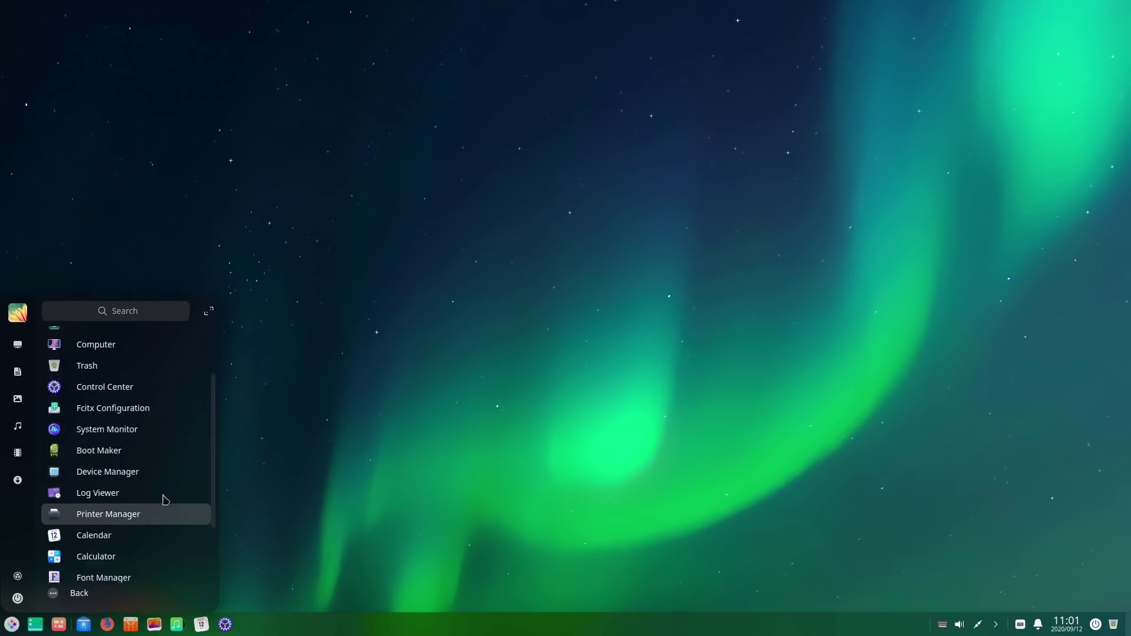
left_click(99, 593)
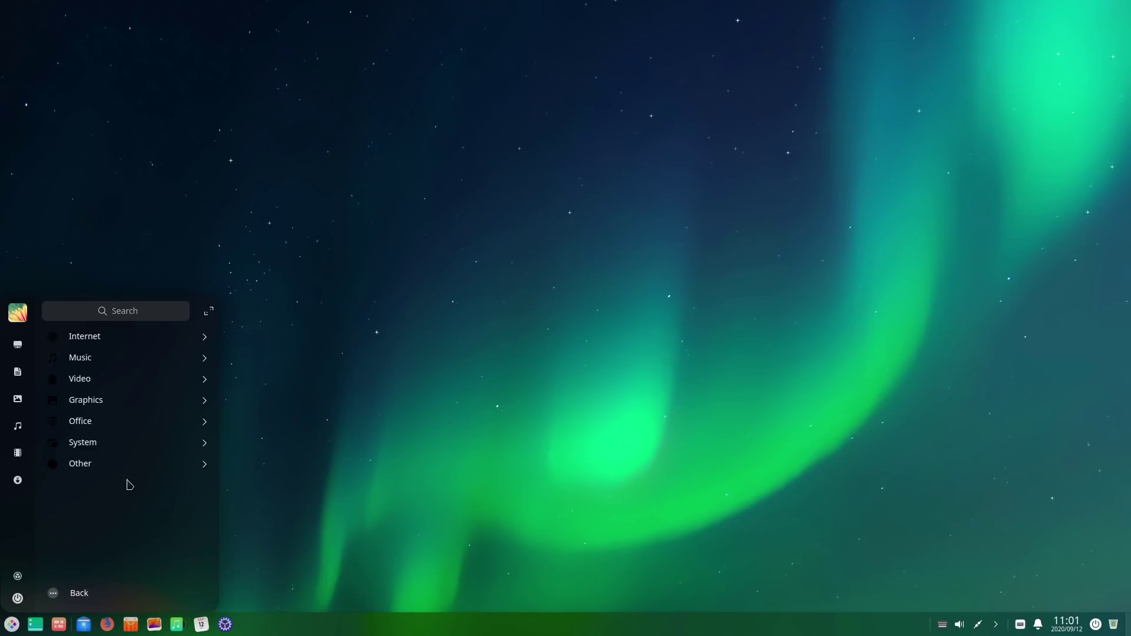
left_click(101, 464)
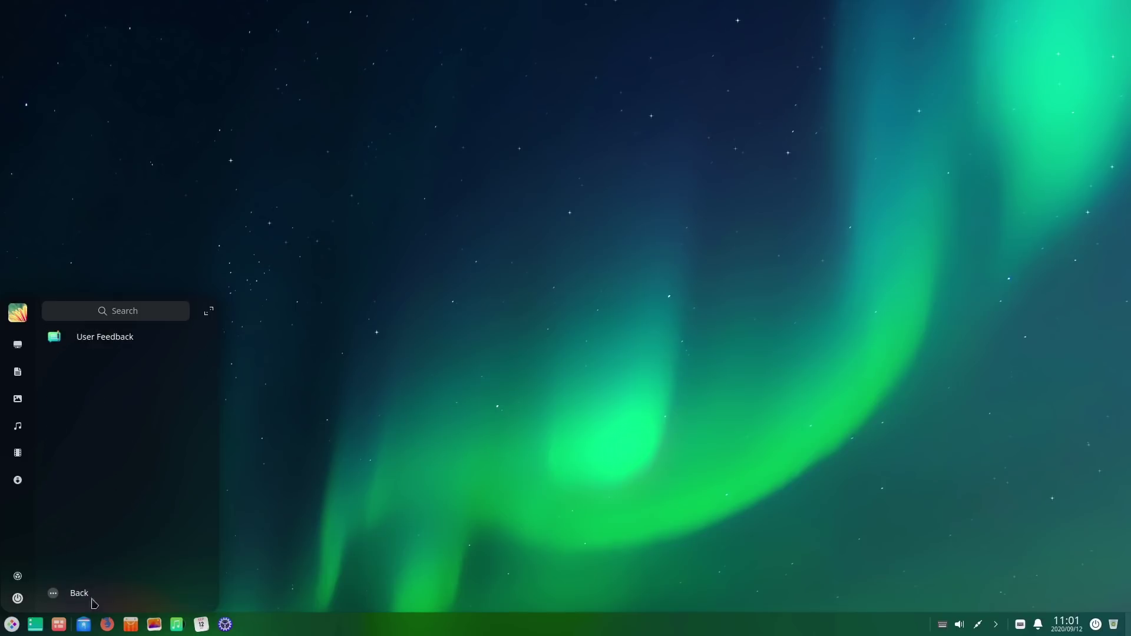
left_click(58, 593)
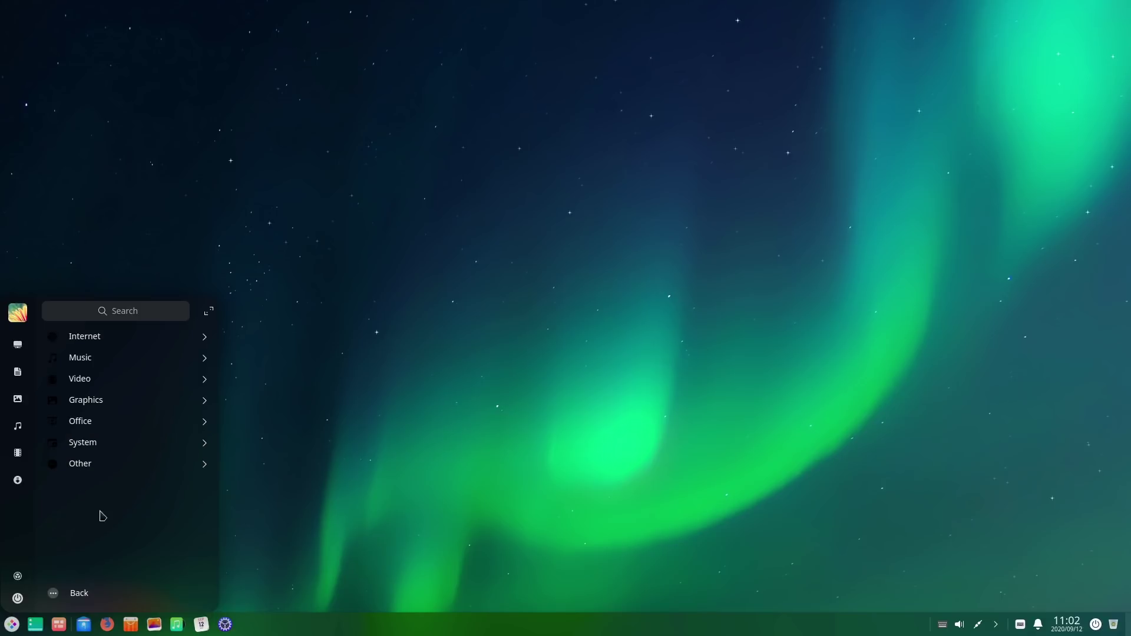
type("set")
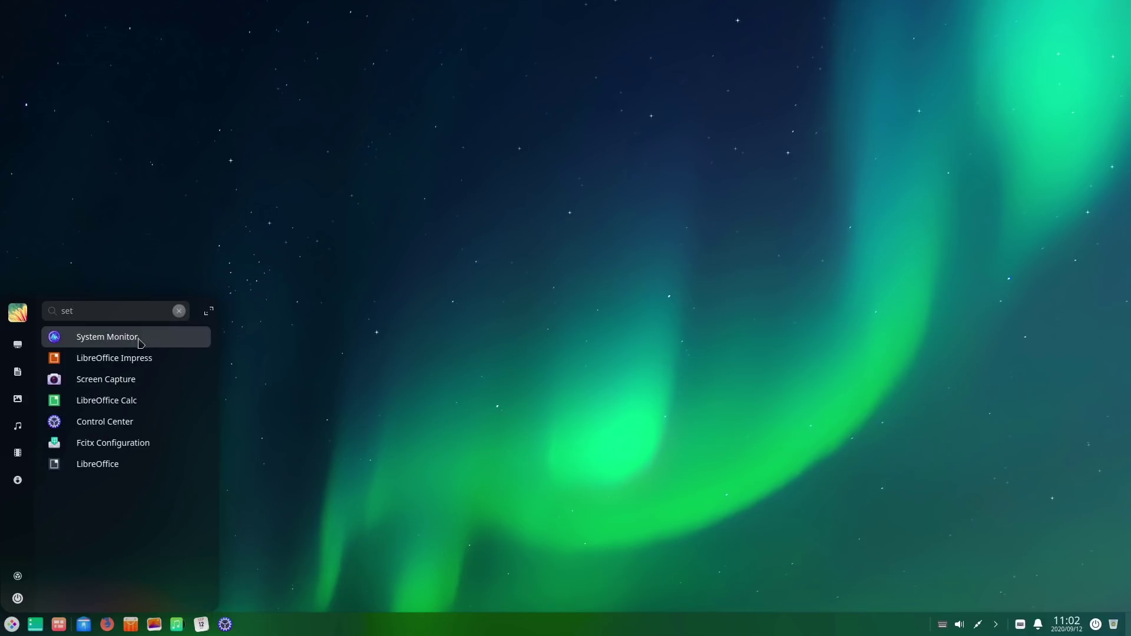
Step: Launch Control Center from the 'set' results and navigate to General Settings
left_click(112, 422)
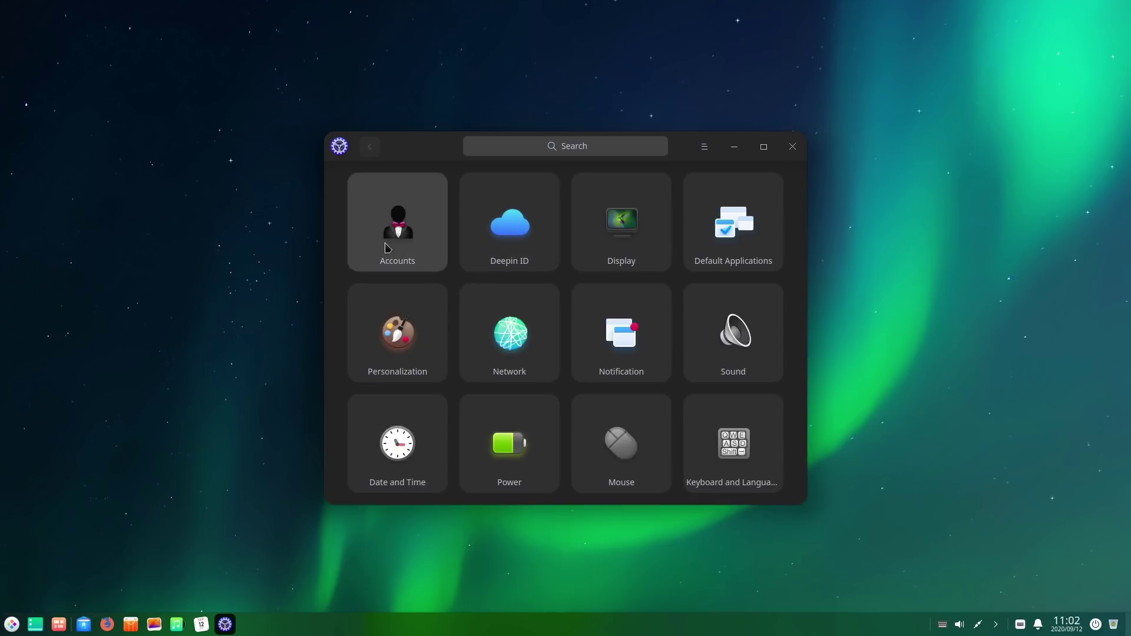
left_click(539, 211)
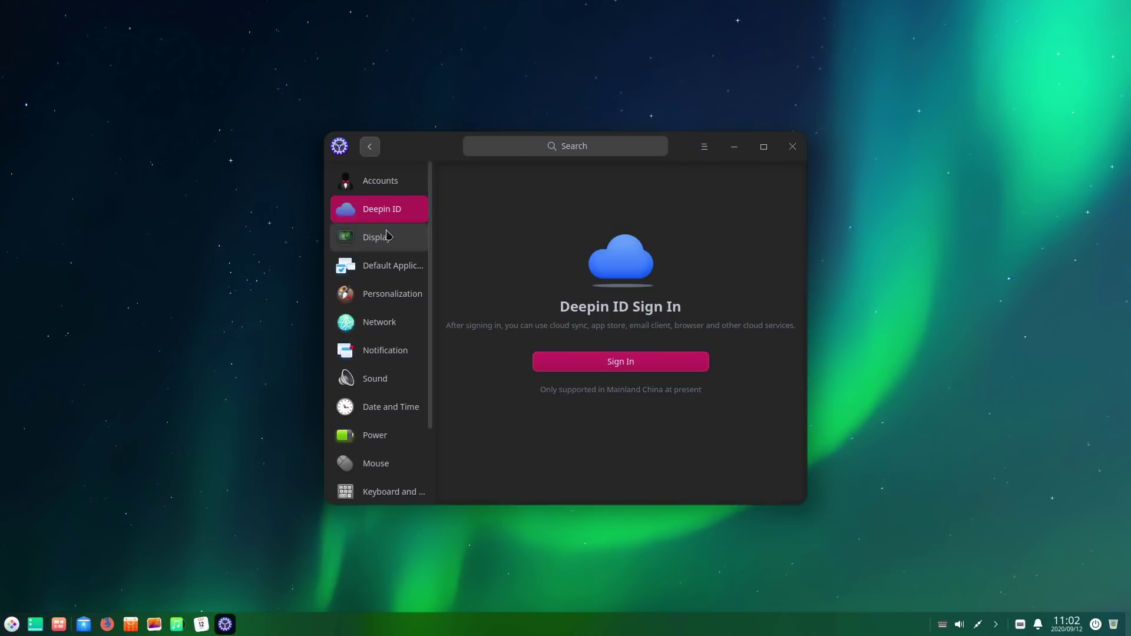
scroll(378, 274, "down", 3)
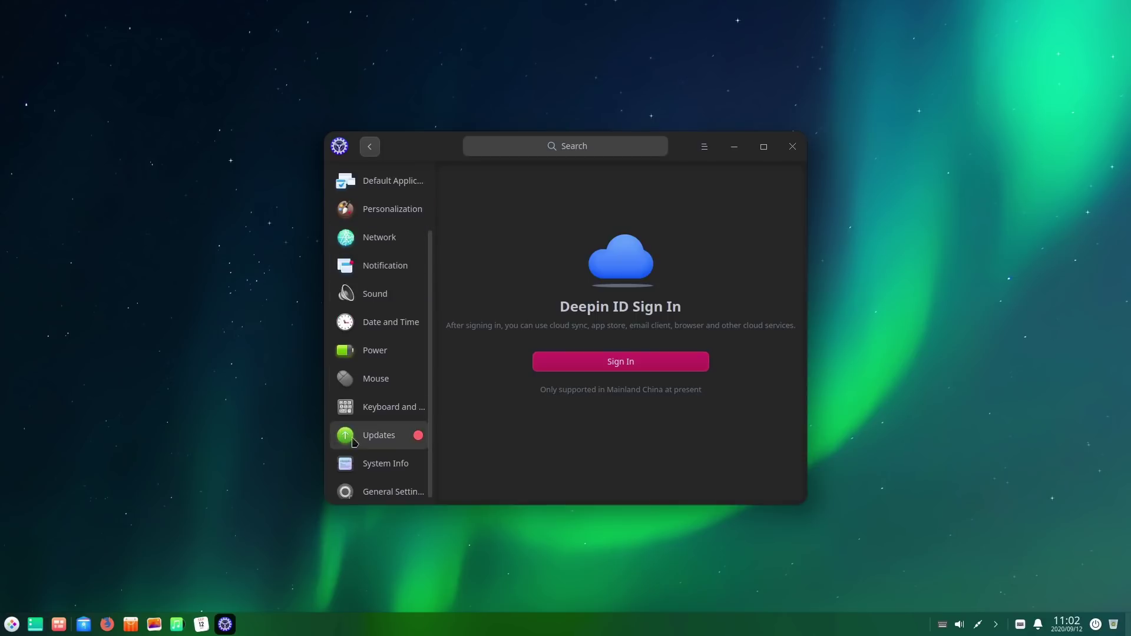
scroll(386, 486, "down", 1)
left_click(386, 486)
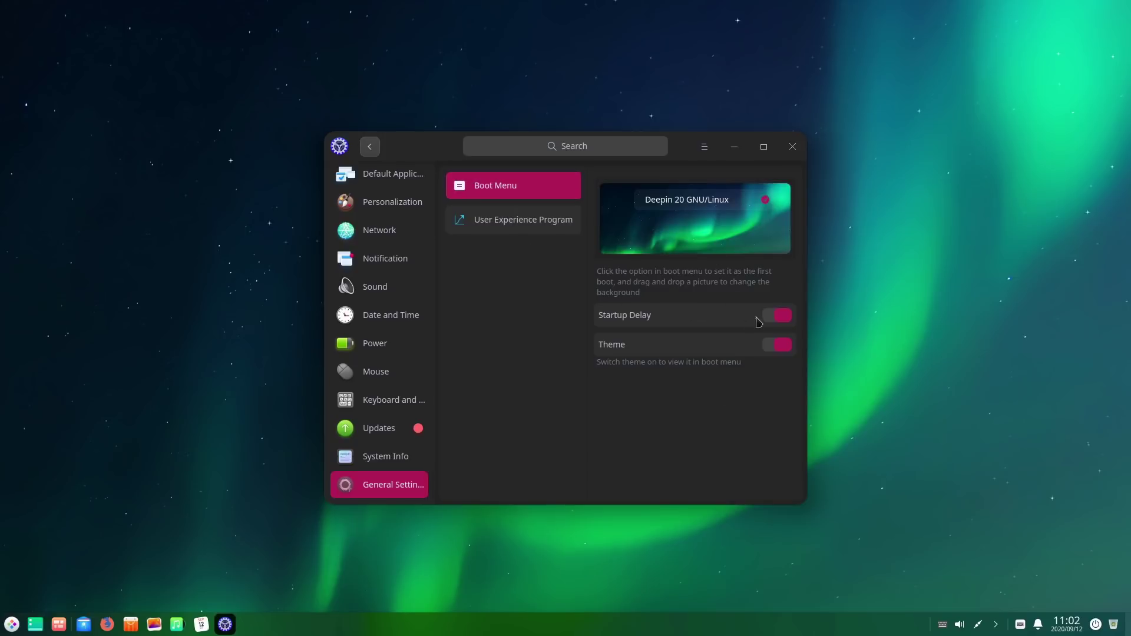
Step: Switch on User Experience Program, then cancel its agreement so joining stays off
left_click(553, 213)
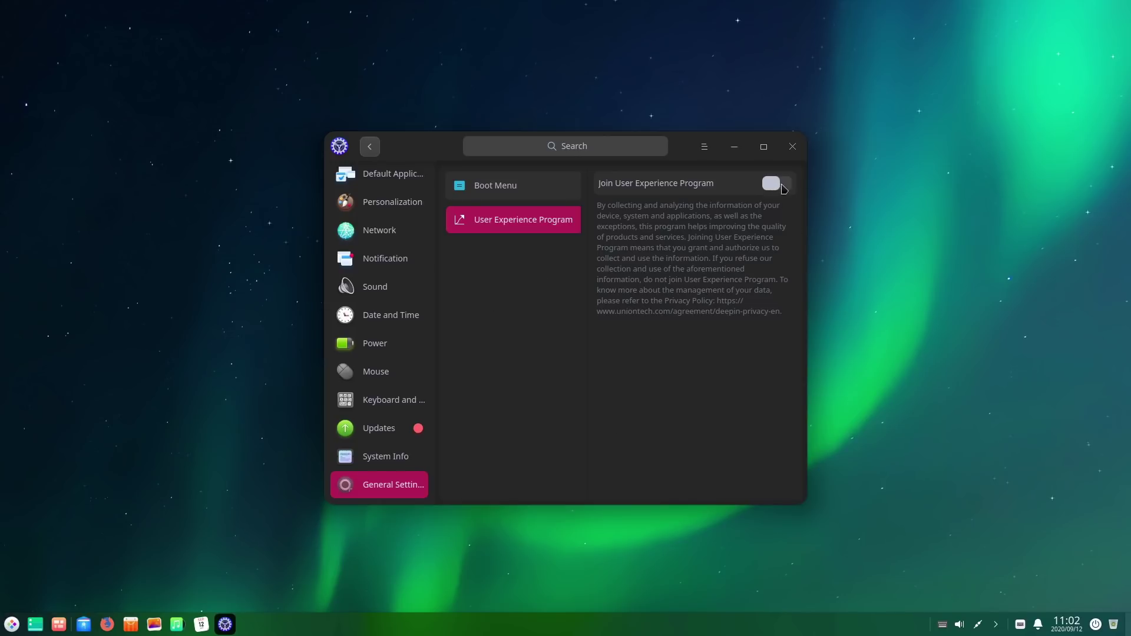
left_click(775, 184)
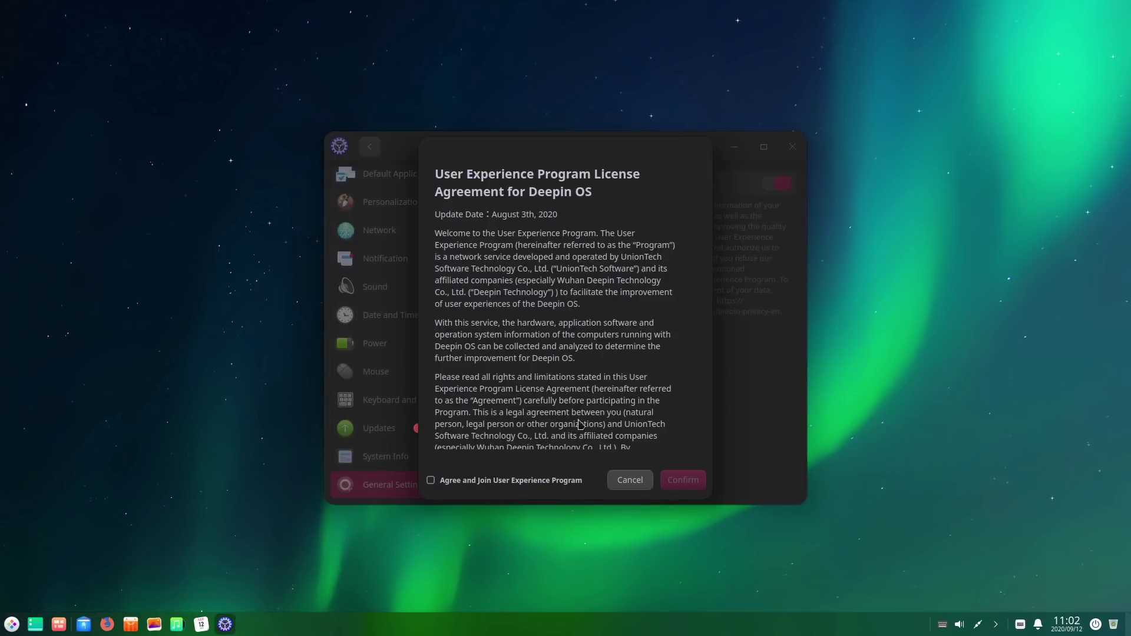
left_click(631, 480)
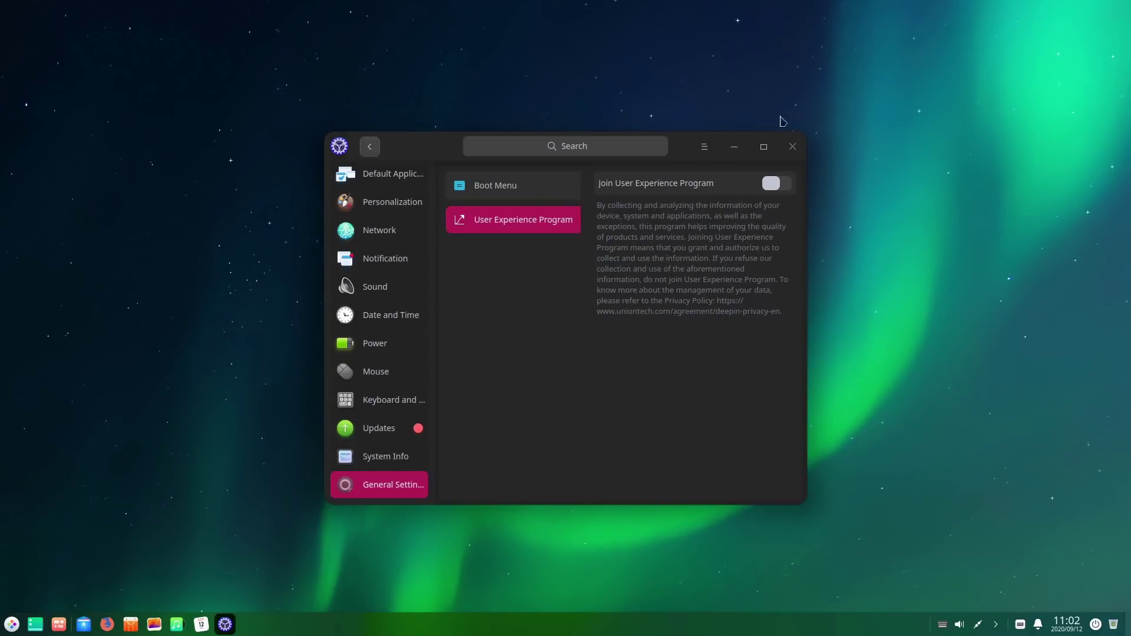
Step: Look over System Info, Update Settings and Keyboard and Language pages, then close Control Center
left_click(400, 457)
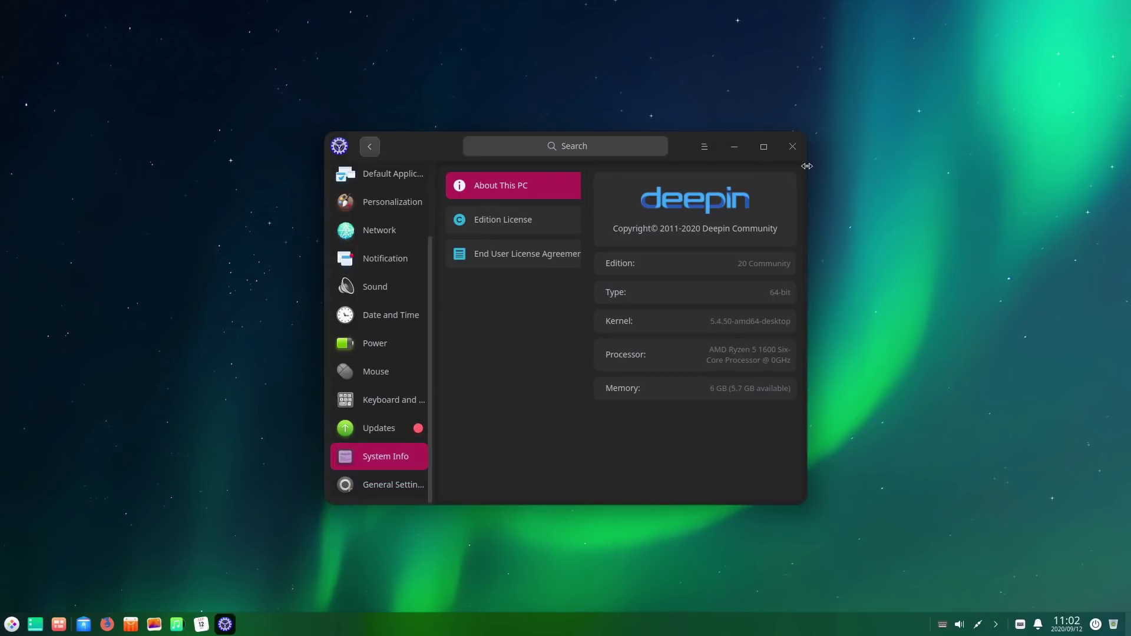
left_click(362, 435)
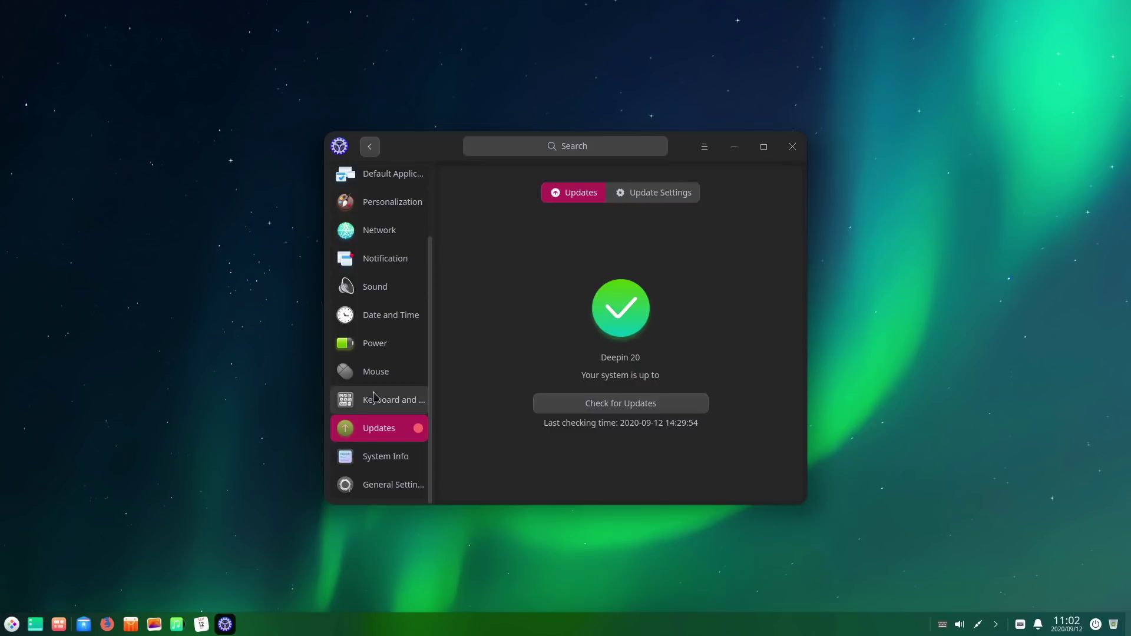
left_click(657, 192)
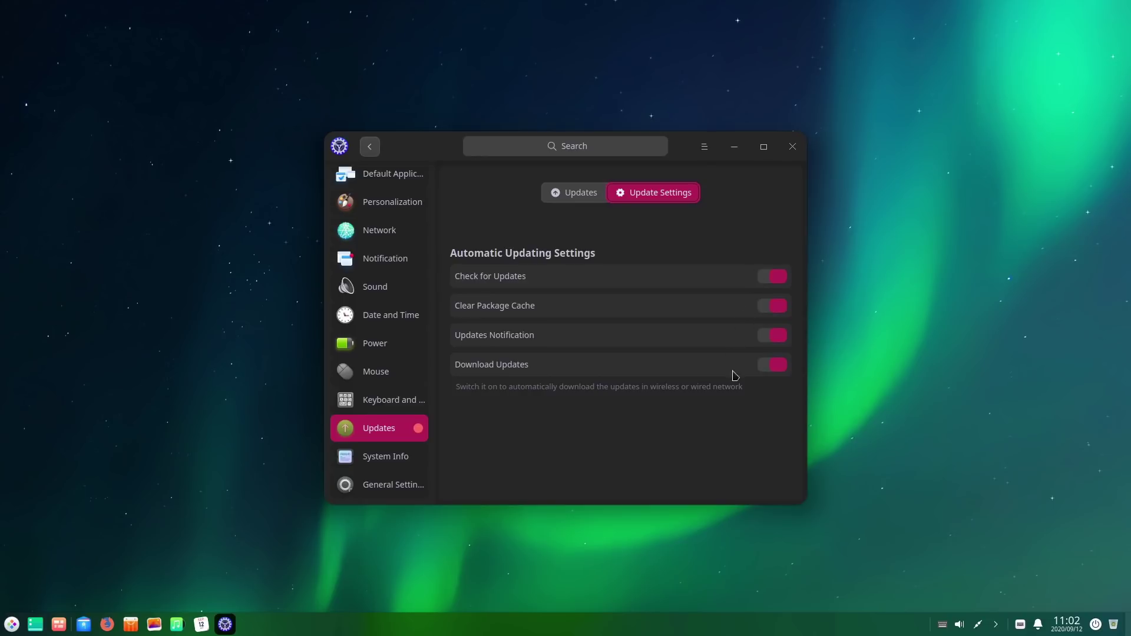
left_click(380, 401)
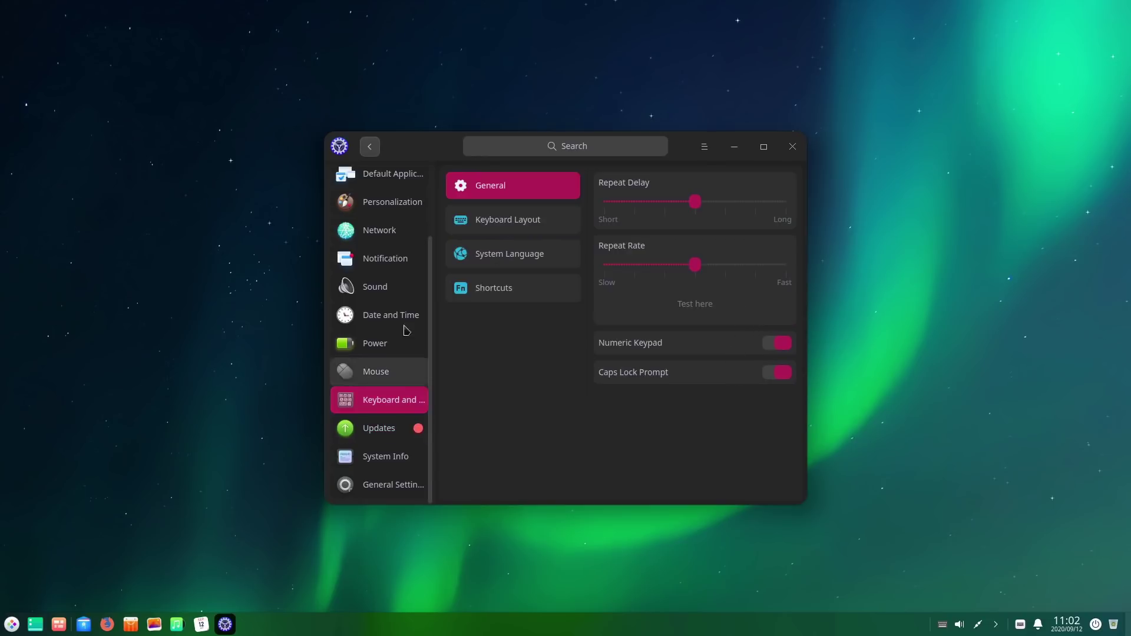
left_click(791, 147)
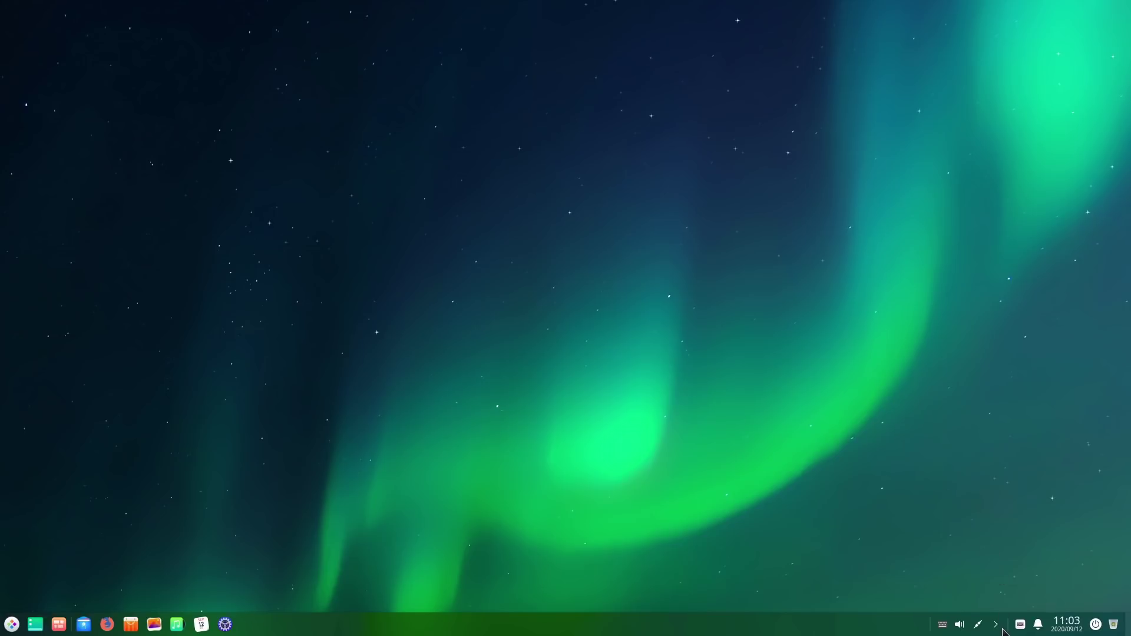
Step: Launch App Store from the launcher, move its window up and drag it taller
left_click(993, 625)
left_click(995, 628)
left_click(7, 627)
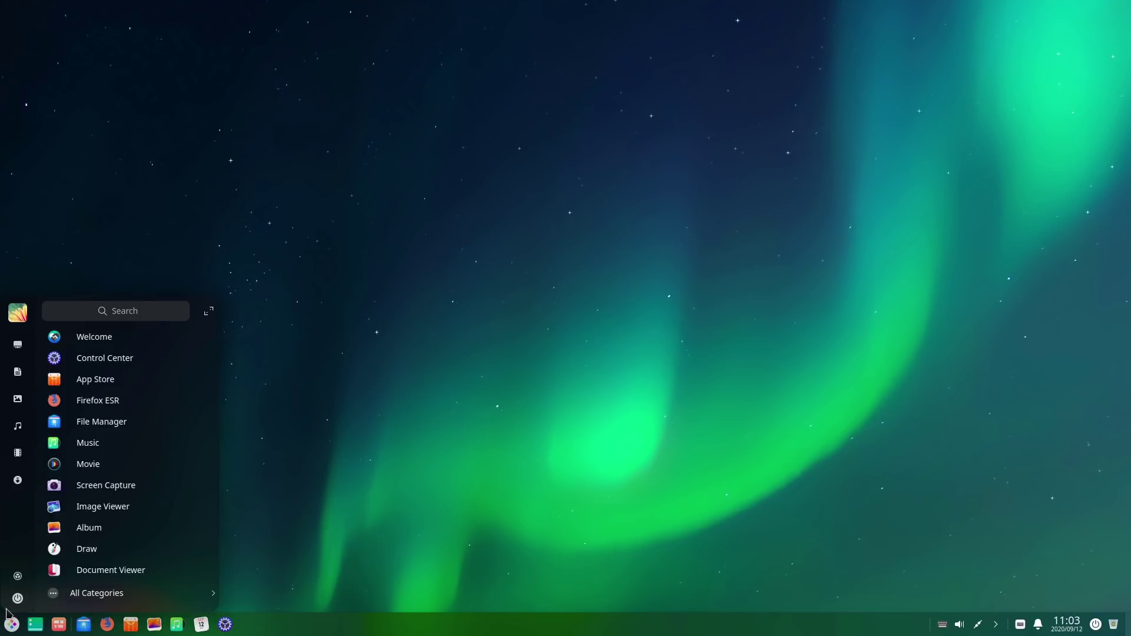
left_click(91, 385)
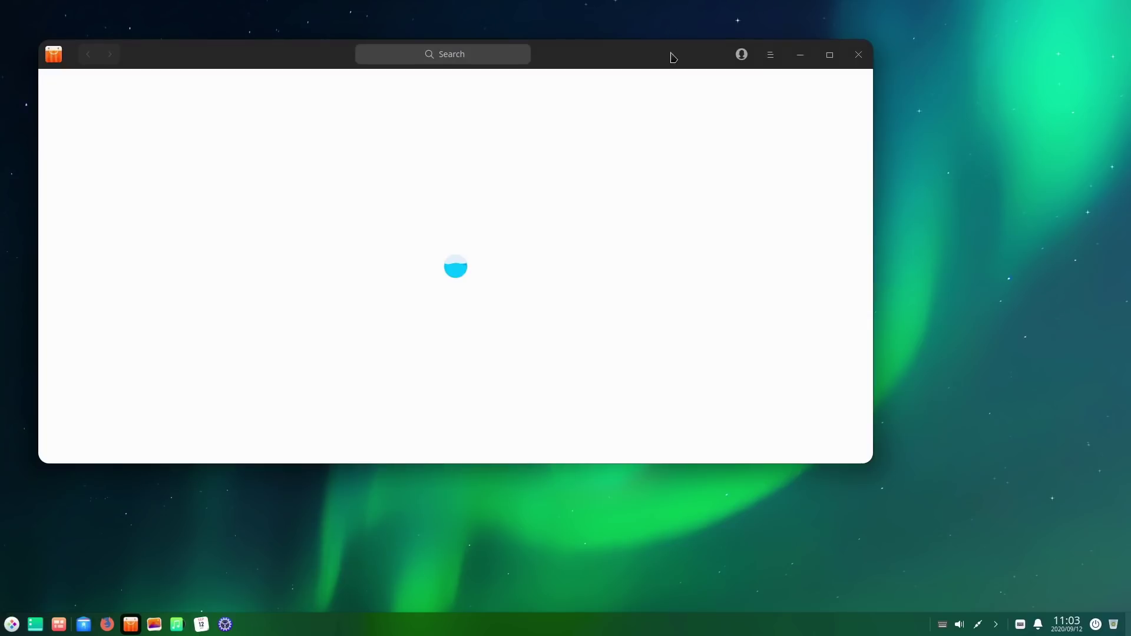
left_click_drag(670, 57, 688, 32)
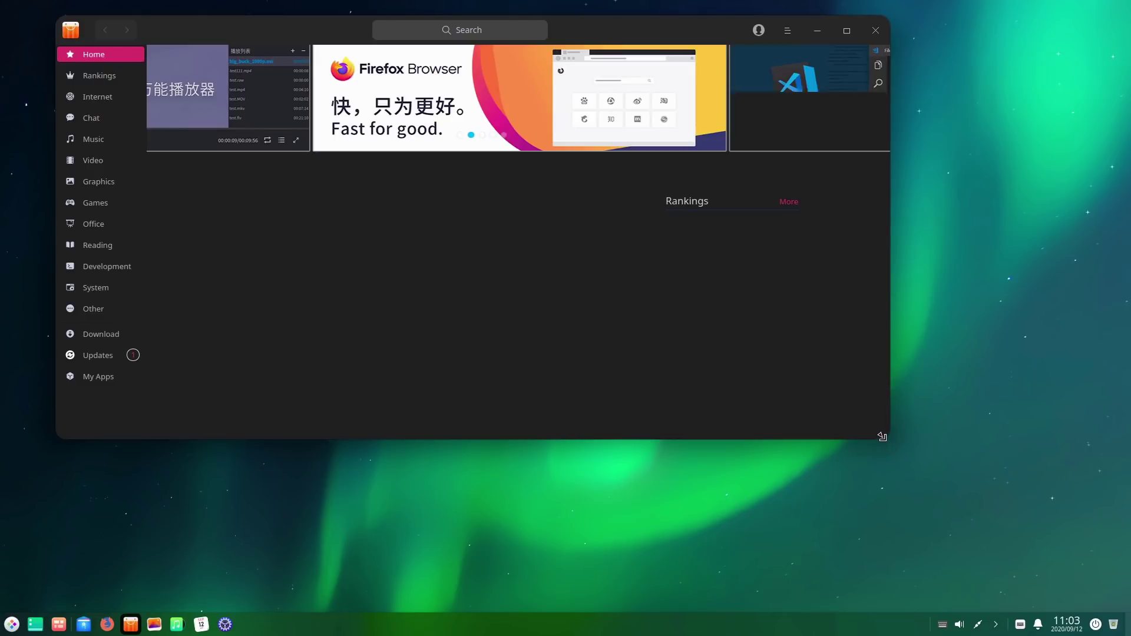
left_click_drag(884, 438, 858, 517)
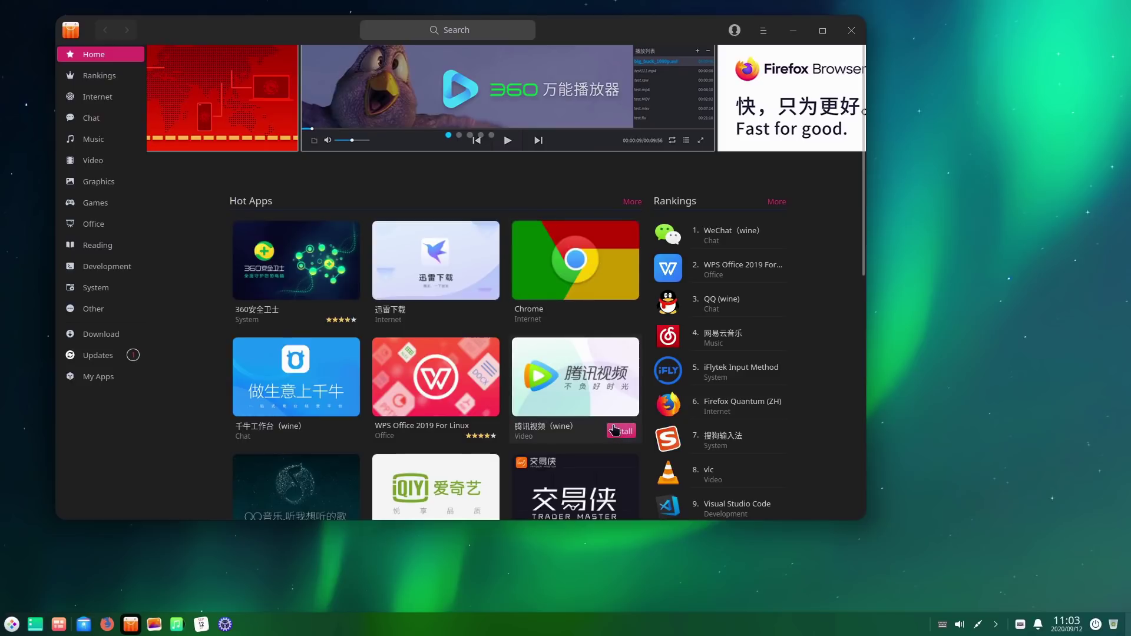
Step: Scroll through the Home page's Hot Apps, then switch to the Rankings section
scroll(619, 447, "down", 3)
scroll(630, 280, "up", 3)
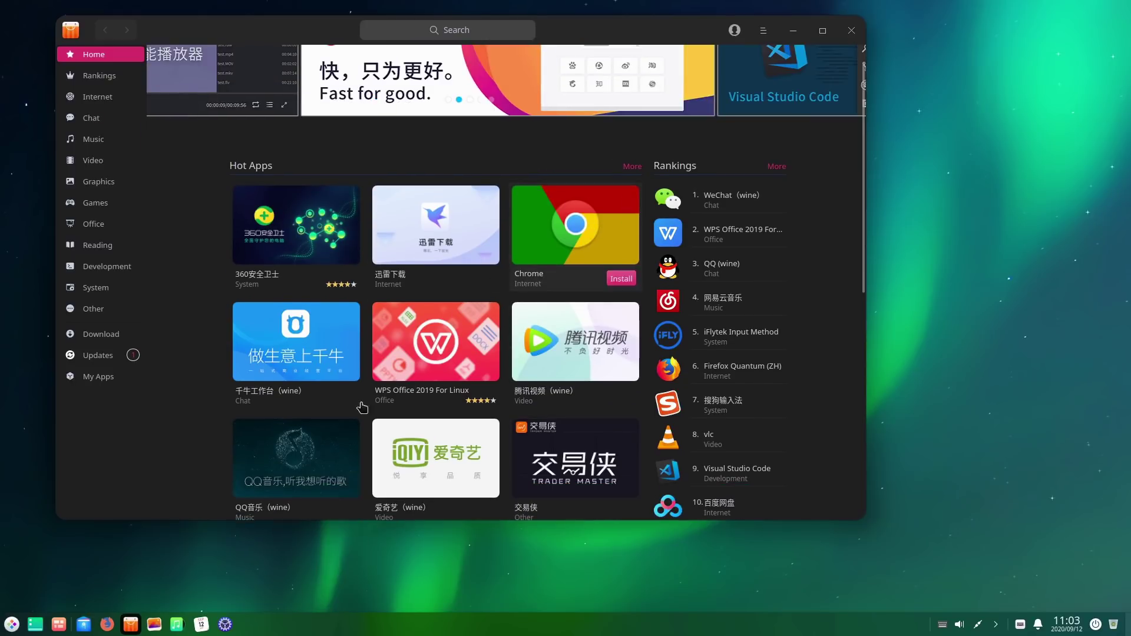
scroll(347, 448, "down", 3)
scroll(347, 459, "up", 3)
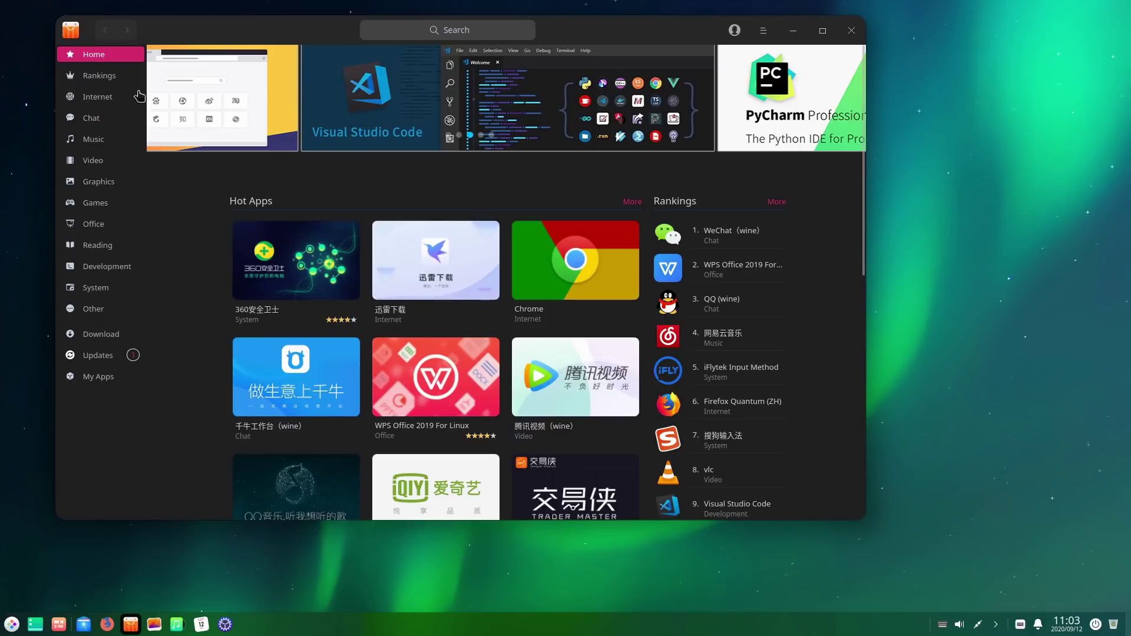
left_click(108, 77)
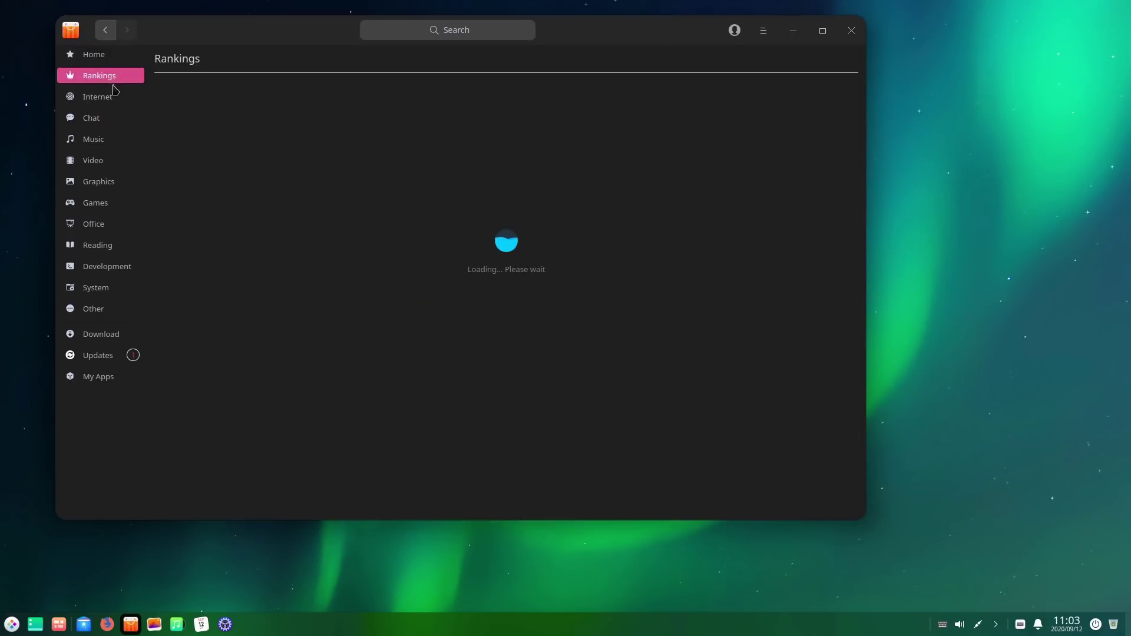
Step: Peek at the main menu and Cloud Sync sign-in dialog, dismiss both, then close App Store
left_click(771, 33)
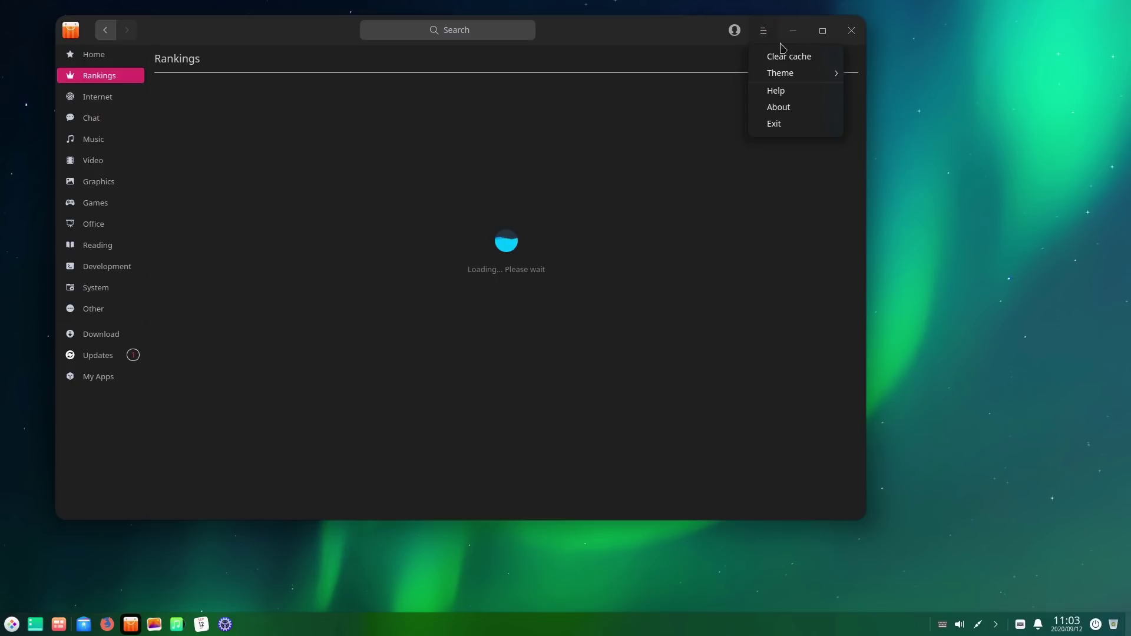
mouse_move(792, 73)
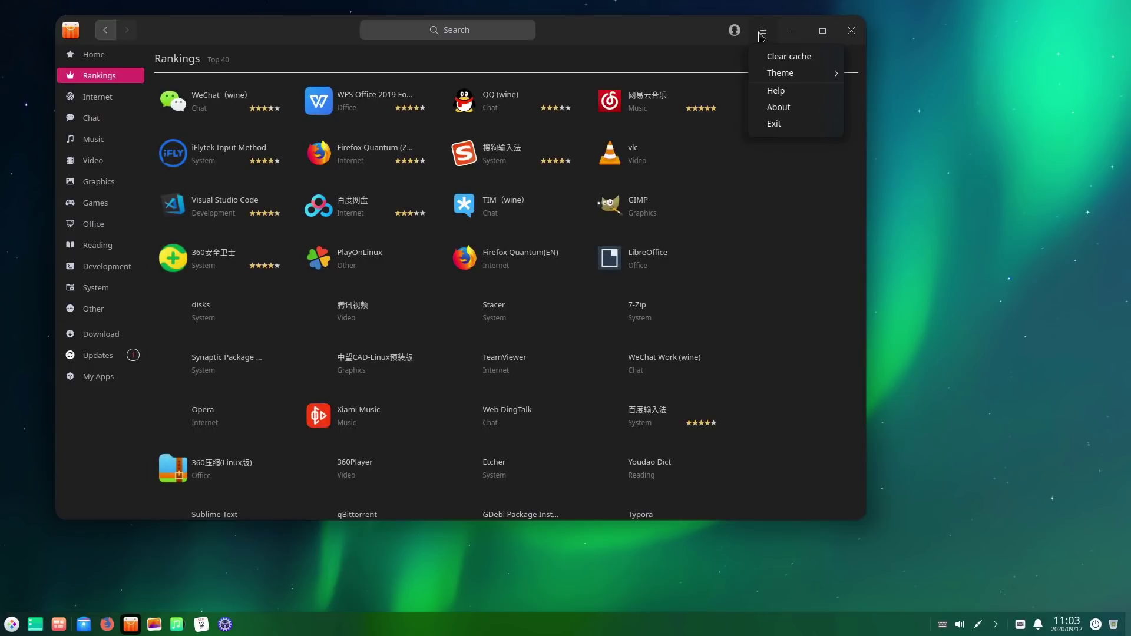
left_click(738, 35)
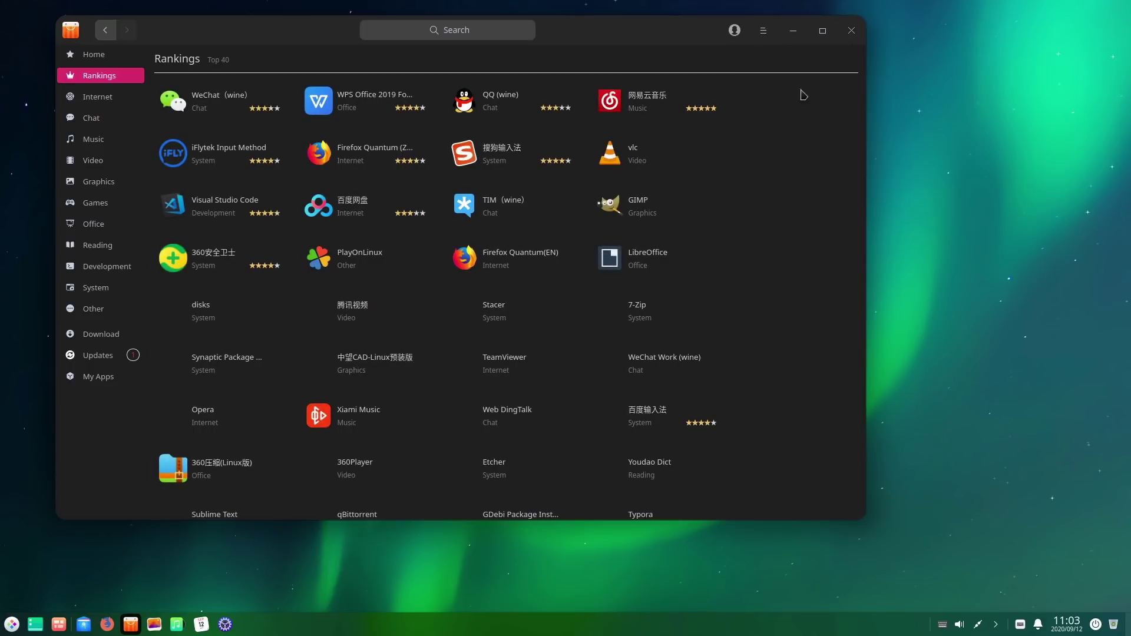
left_click(734, 34)
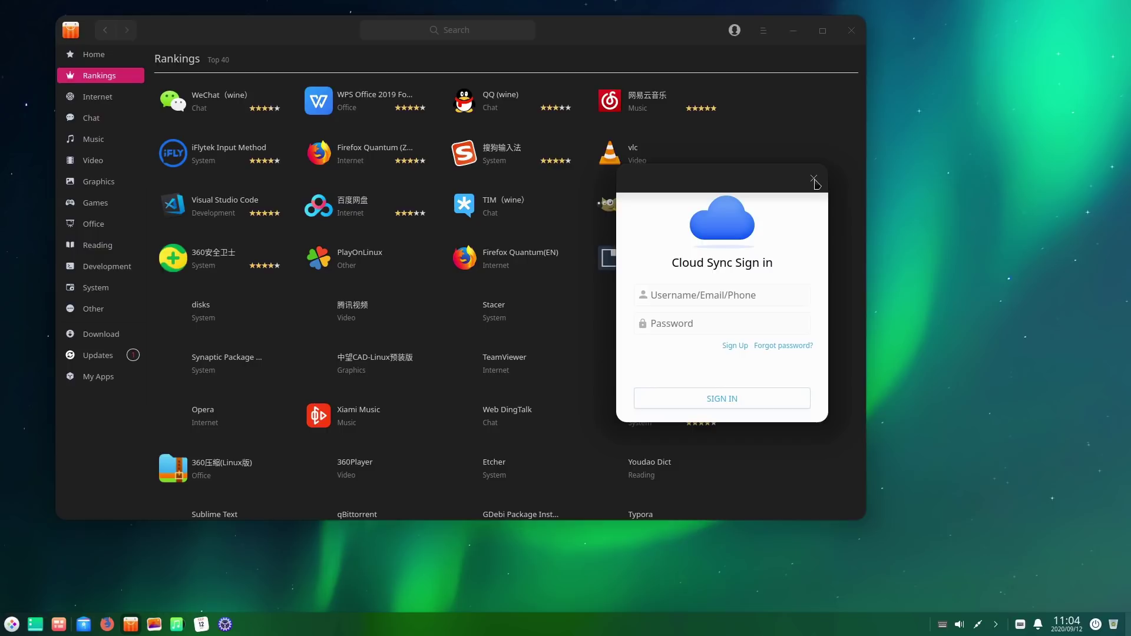
left_click(814, 179)
left_click(851, 32)
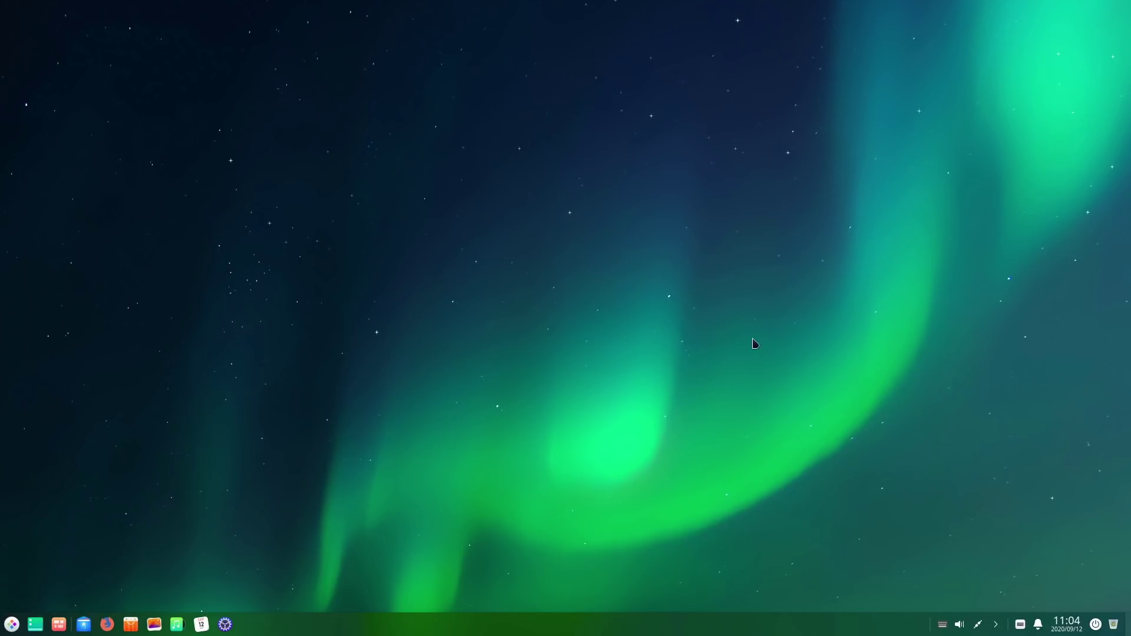
Step: Open the launcher and bring up its power options screen
left_click(13, 626)
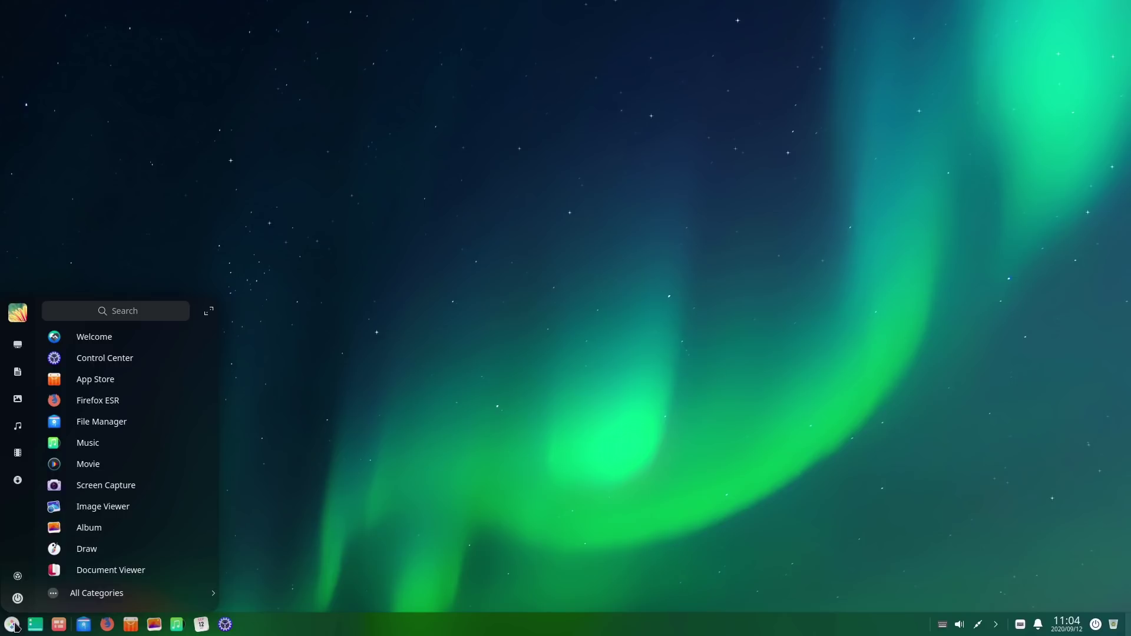
left_click(13, 626)
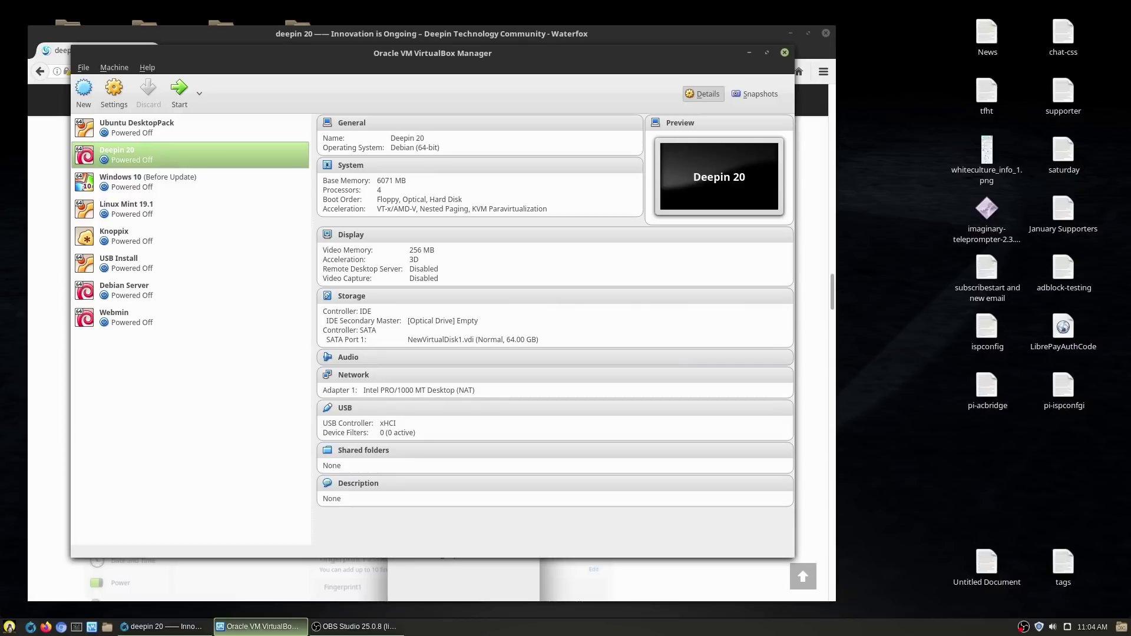
Step: Switch from VirtualBox Manager, with Deepin 20 powered off, over to OBS Studio
key("alt+Tab")
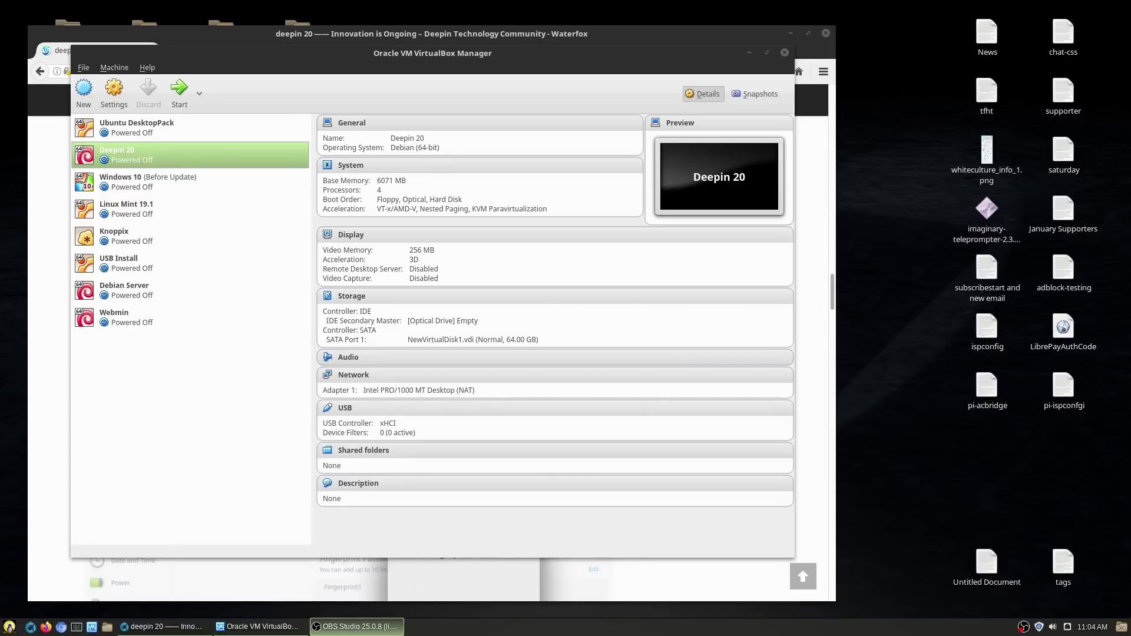